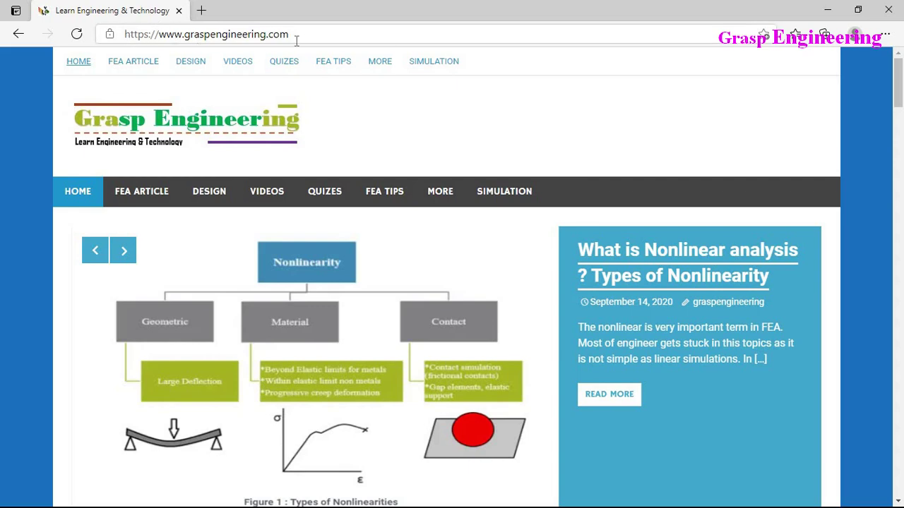
Open the Types of Joints category from the site's FEA Article section
{"action": "left_click_drag", "start_coordinate": [309, 37], "coordinate": [130, 36]}
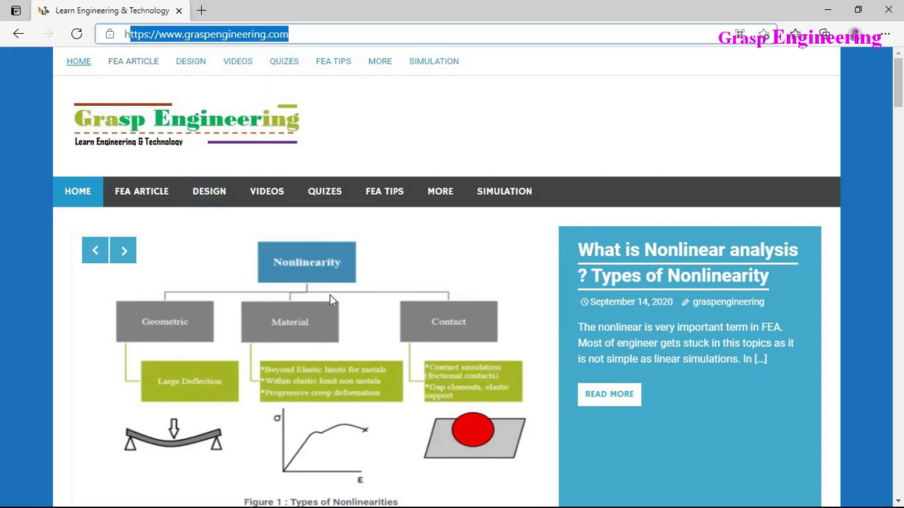
{"action": "mouse_move", "coordinate": [145, 194]}
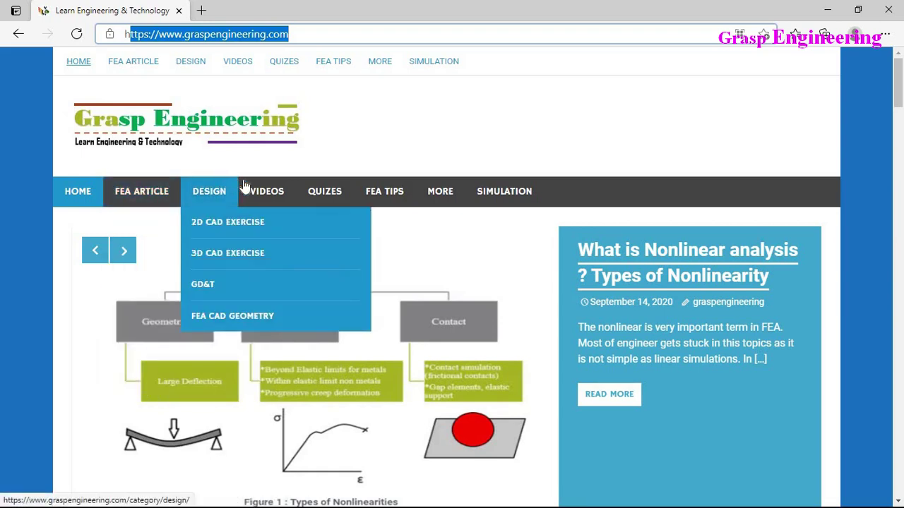
{"action": "mouse_move", "coordinate": [495, 200]}
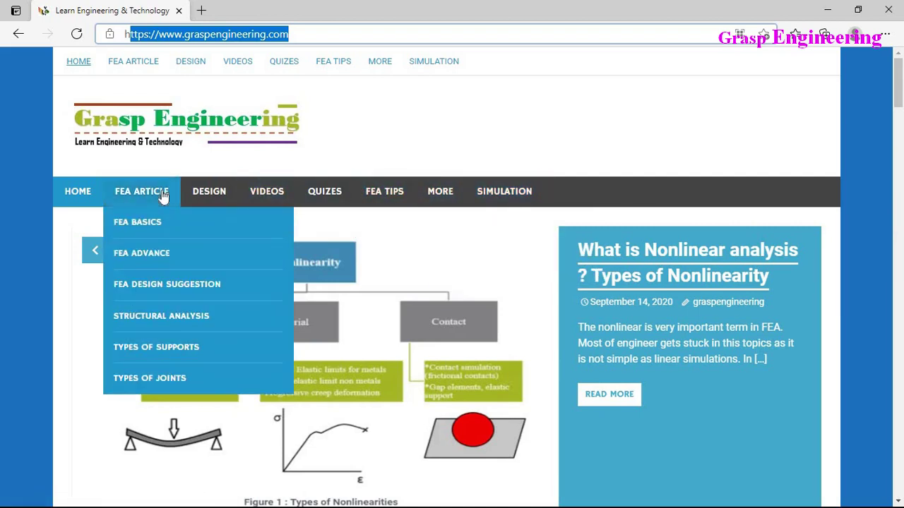
{"action": "left_click", "coordinate": [148, 382]}
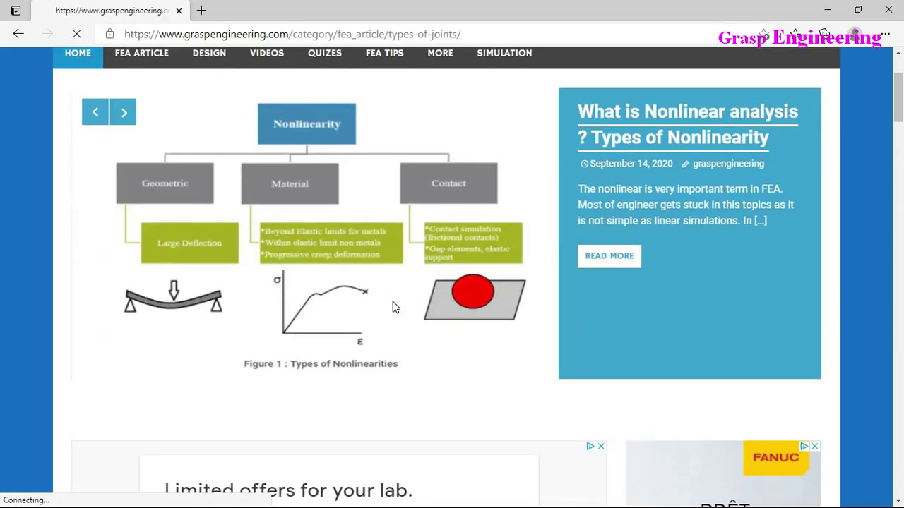
{"action": "scroll", "coordinate": [394, 305], "scroll_direction": "down", "scroll_amount": 3}
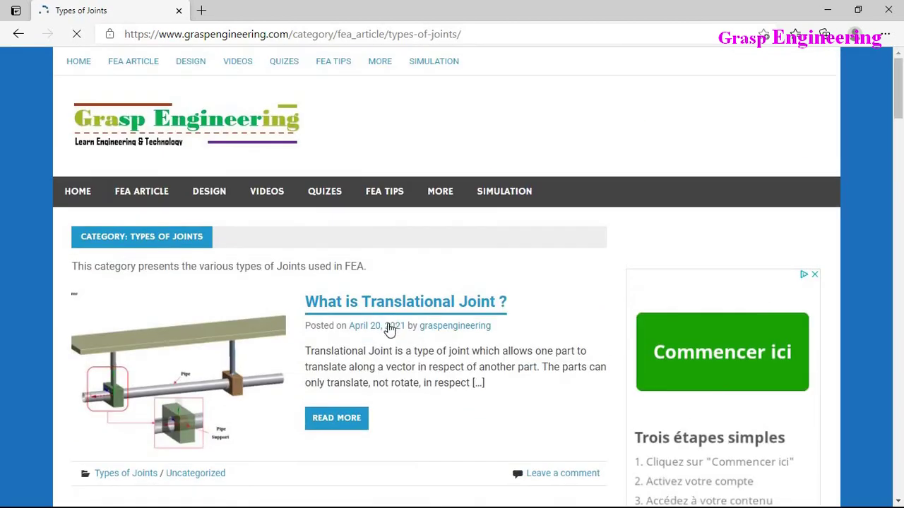
Browse the articles in the Types of Joints category and open "Types of Joint in FEA"
{"action": "scroll", "coordinate": [390, 325], "scroll_direction": "down", "scroll_amount": 2}
{"action": "scroll", "coordinate": [385, 343], "scroll_direction": "down", "scroll_amount": 7}
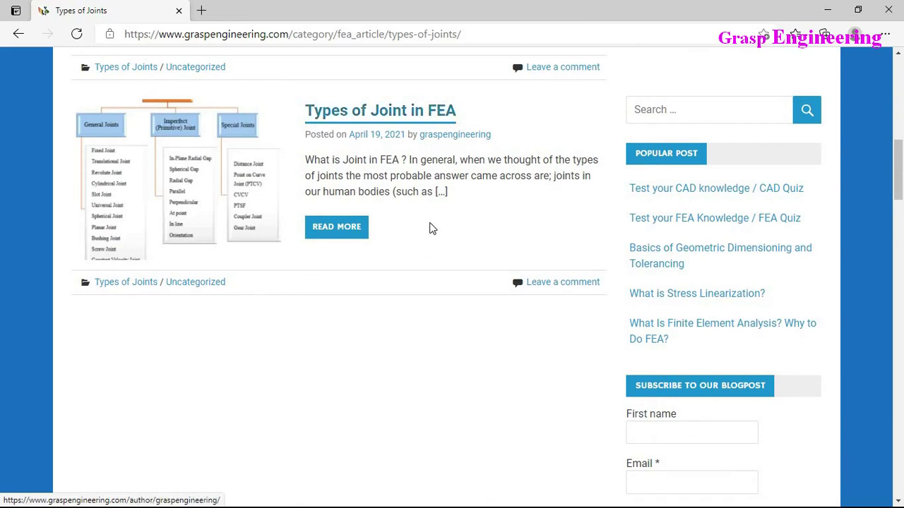
{"action": "scroll", "coordinate": [429, 231], "scroll_direction": "up", "scroll_amount": 5}
{"action": "scroll", "coordinate": [419, 349], "scroll_direction": "up", "scroll_amount": 2}
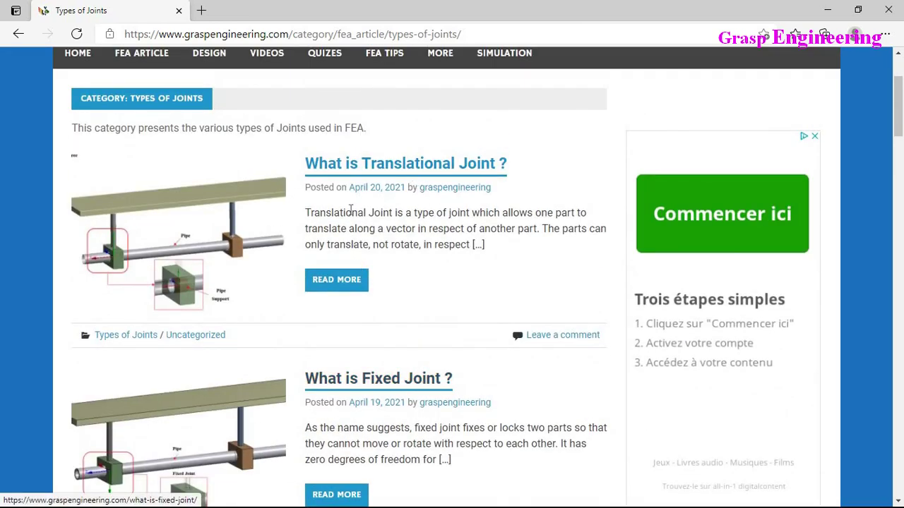
{"action": "scroll", "coordinate": [379, 378], "scroll_direction": "down", "scroll_amount": 3}
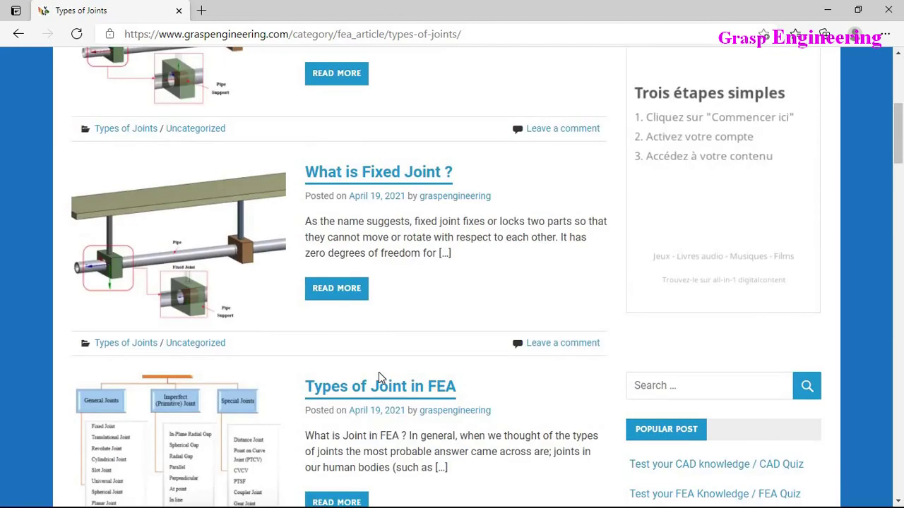
{"action": "scroll", "coordinate": [379, 378], "scroll_direction": "down", "scroll_amount": 2}
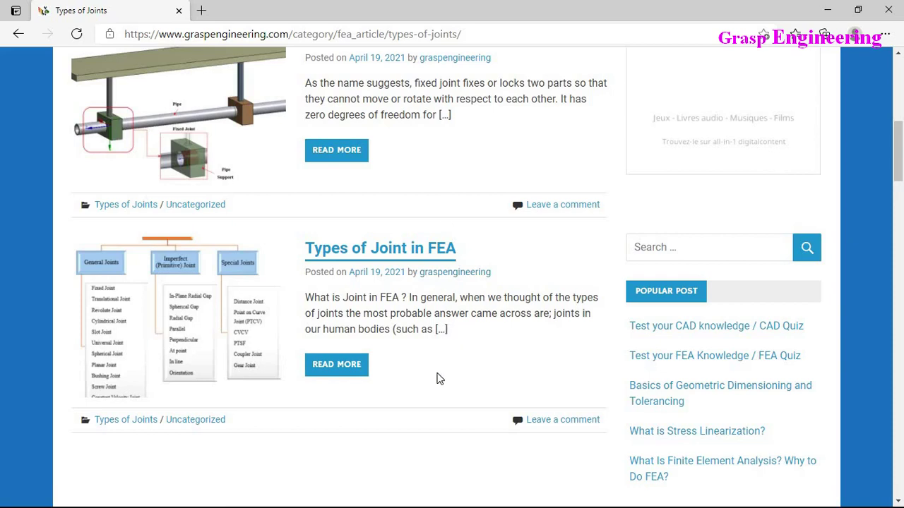
{"action": "scroll", "coordinate": [422, 398], "scroll_direction": "down", "scroll_amount": 2}
{"action": "scroll", "coordinate": [422, 396], "scroll_direction": "up", "scroll_amount": 2}
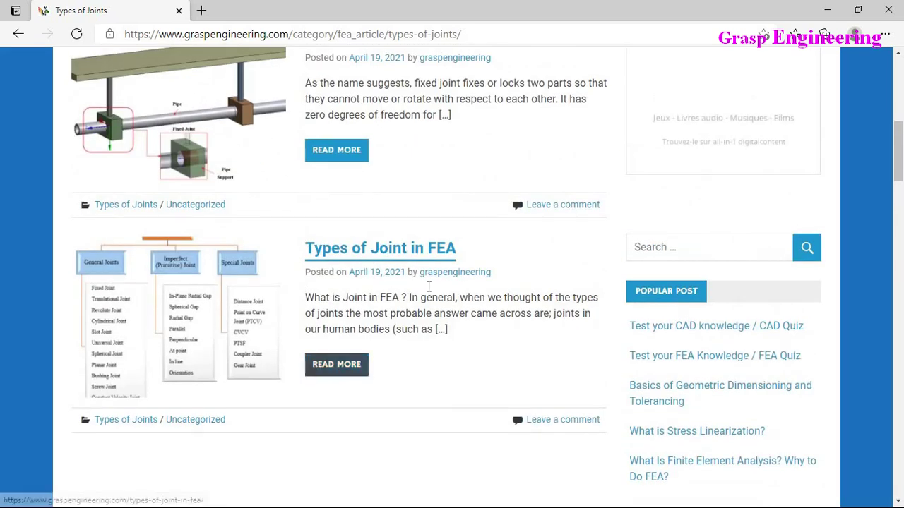
{"action": "left_click", "coordinate": [414, 255]}
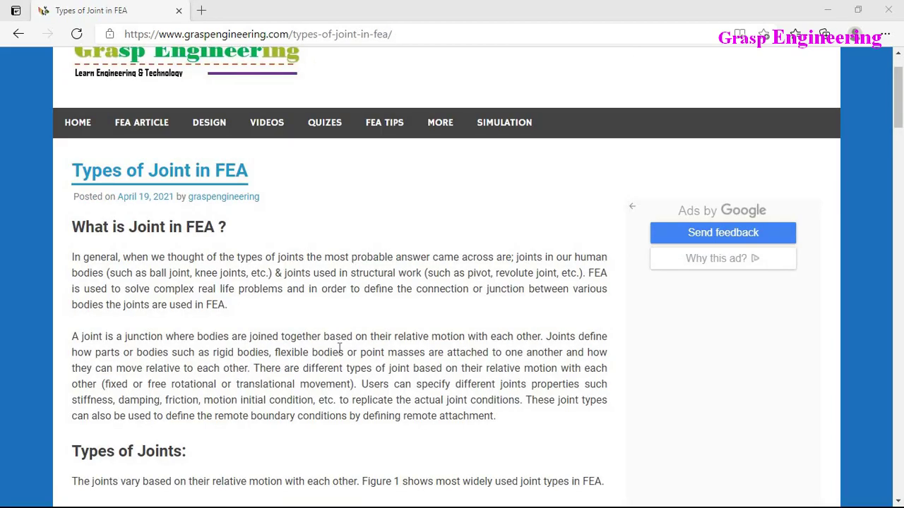
Highlight the article title and the "What is Joint in FEA ?" heading, and preview the Types of Joints chart below
{"action": "left_click_drag", "start_coordinate": [72, 170], "coordinate": [272, 179]}
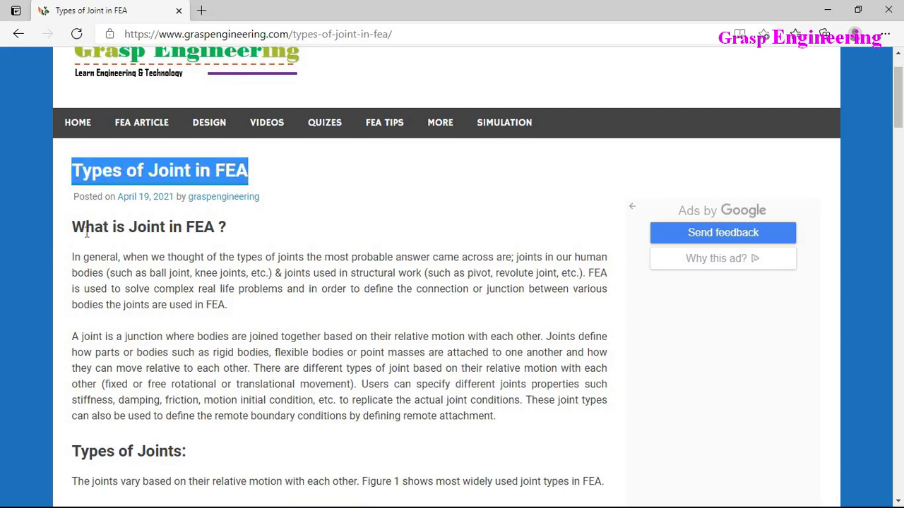
{"action": "left_click_drag", "start_coordinate": [78, 233], "coordinate": [240, 237]}
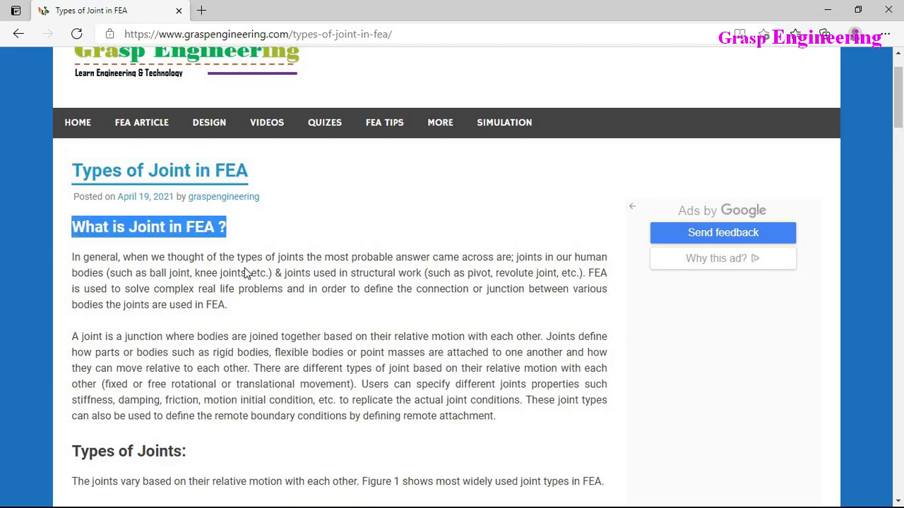
{"action": "scroll", "coordinate": [191, 327], "scroll_direction": "down", "scroll_amount": 1}
{"action": "scroll", "coordinate": [196, 377], "scroll_direction": "down", "scroll_amount": 5}
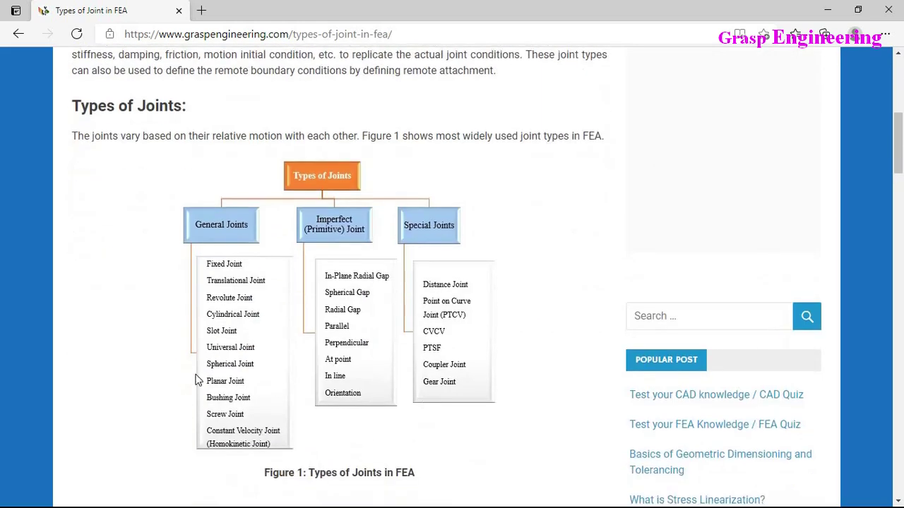
{"action": "scroll", "coordinate": [203, 377], "scroll_direction": "up", "scroll_amount": 5}
{"action": "scroll", "coordinate": [203, 377], "scroll_direction": "up", "scroll_amount": 2}
{"action": "left_click", "coordinate": [269, 324]}
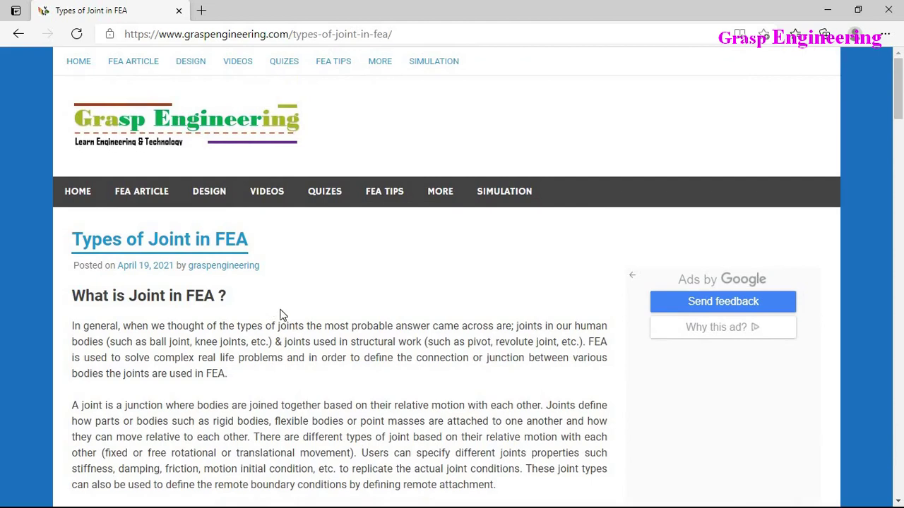
Read the introductory paragraph, highlighting "ball joint", "joints used in structural work" and the phrase about complex real life problems
{"action": "scroll", "coordinate": [246, 292], "scroll_direction": "down", "scroll_amount": 1}
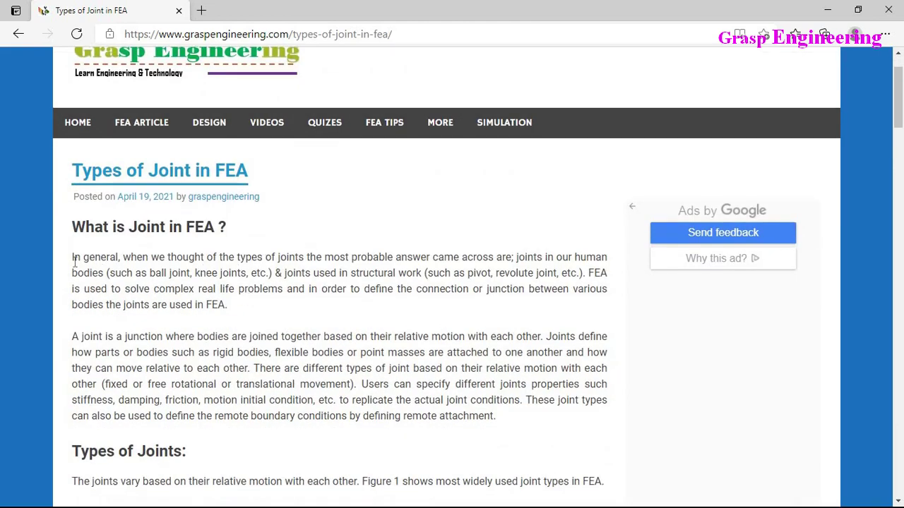
{"action": "left_click_drag", "start_coordinate": [72, 257], "coordinate": [274, 276]}
{"action": "left_click", "coordinate": [186, 292]}
{"action": "left_click", "coordinate": [150, 278], "text": "shift"}
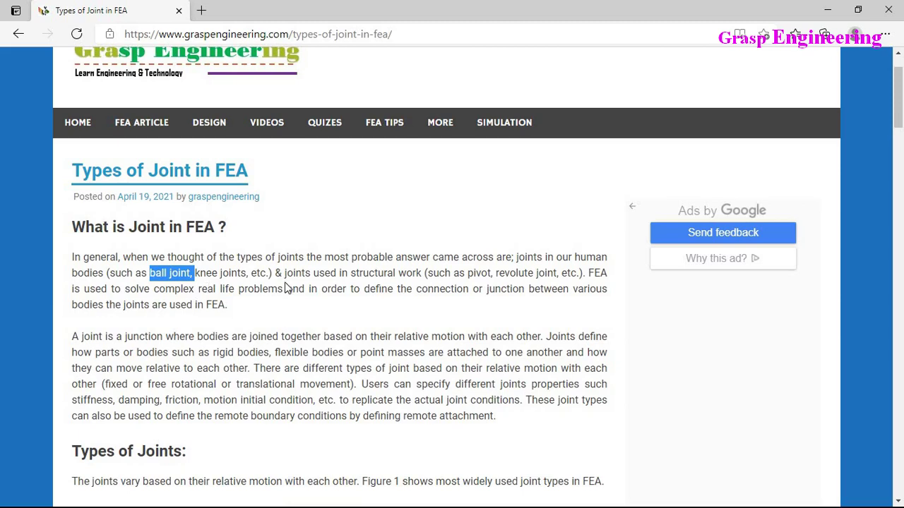
{"action": "left_click_drag", "start_coordinate": [283, 273], "coordinate": [425, 272]}
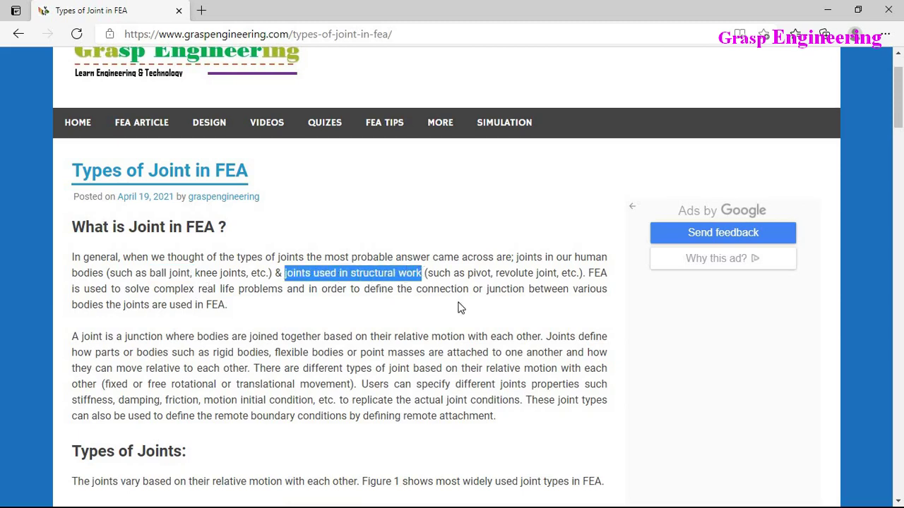
{"action": "left_click", "coordinate": [496, 274]}
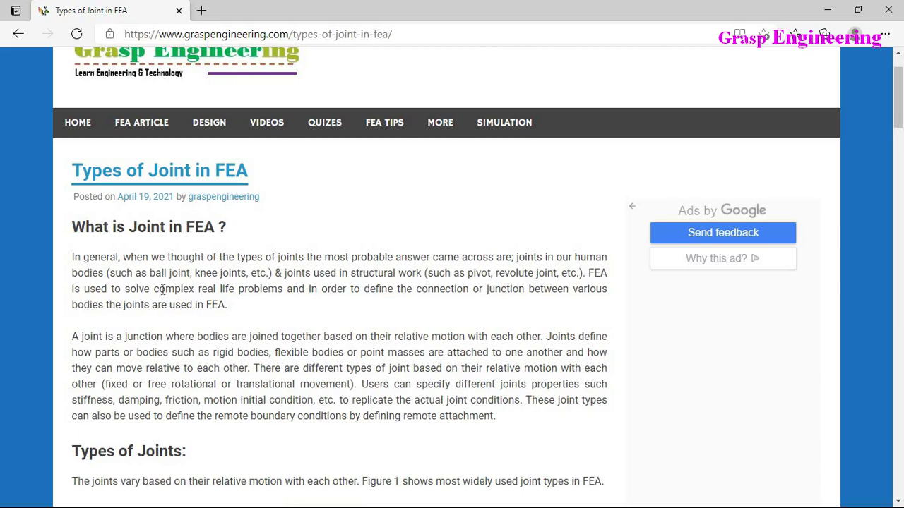
{"action": "left_click_drag", "start_coordinate": [154, 290], "coordinate": [274, 302]}
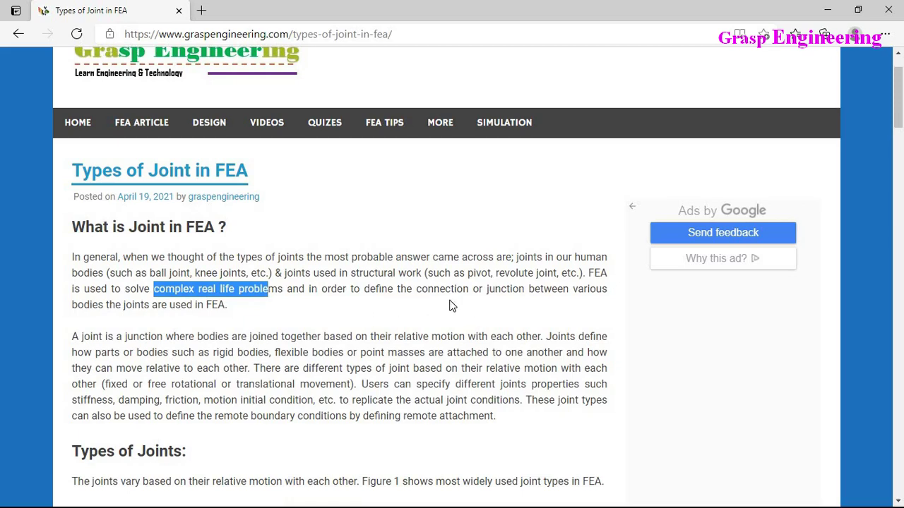
{"action": "left_click", "coordinate": [230, 306]}
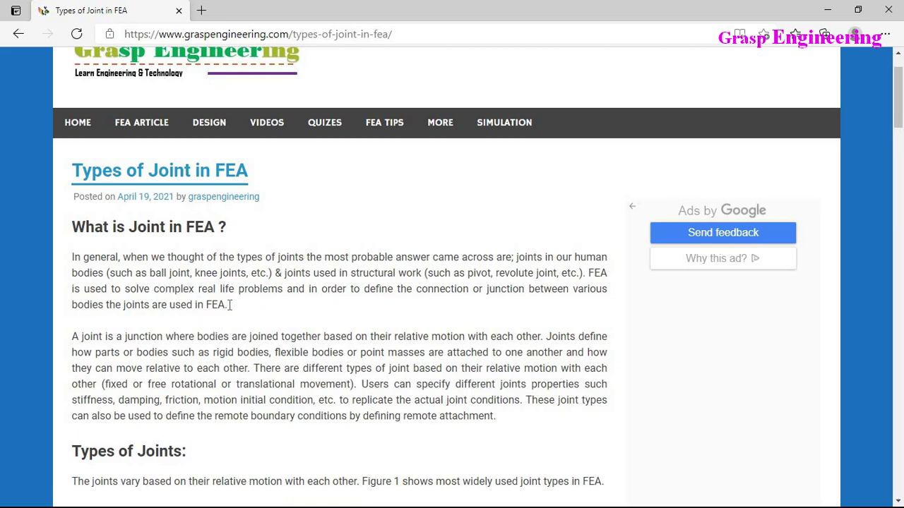
Highlight the two sentences in the second paragraph that define a joint and how joints attach parts or bodies
{"action": "scroll", "coordinate": [243, 337], "scroll_direction": "down", "scroll_amount": 1}
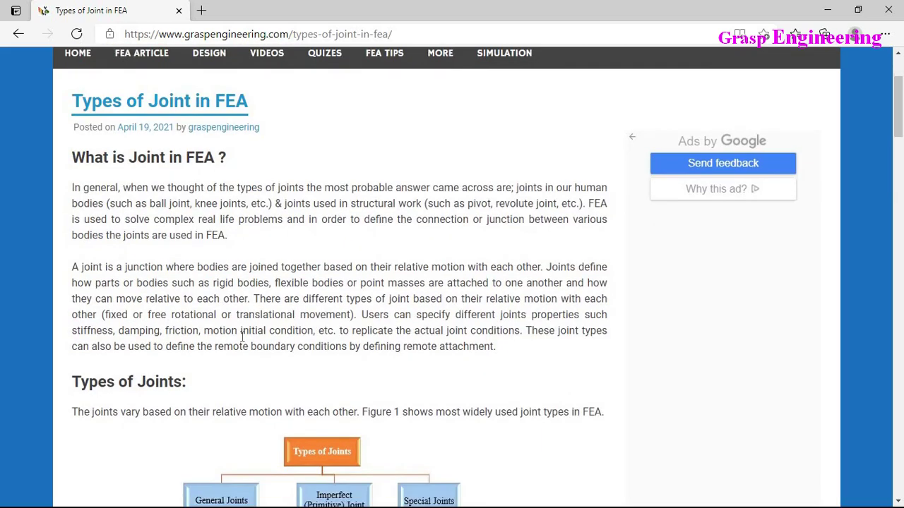
{"action": "scroll", "coordinate": [124, 148], "scroll_direction": "down", "scroll_amount": 2}
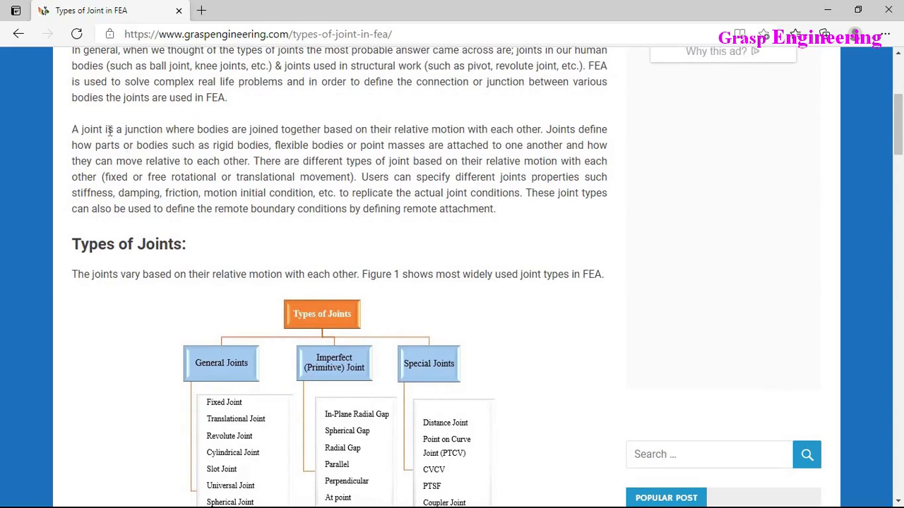
{"action": "left_click_drag", "start_coordinate": [72, 130], "coordinate": [544, 127]}
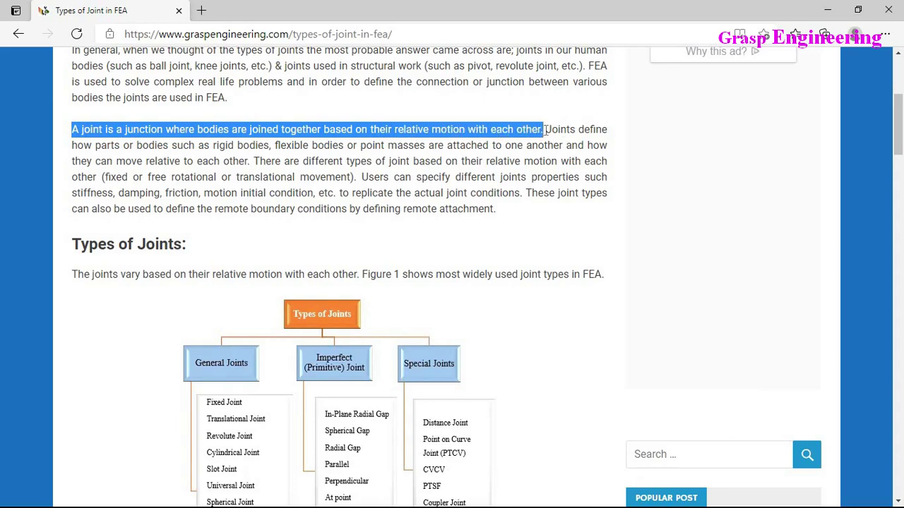
{"action": "left_click_drag", "start_coordinate": [545, 129], "coordinate": [251, 162]}
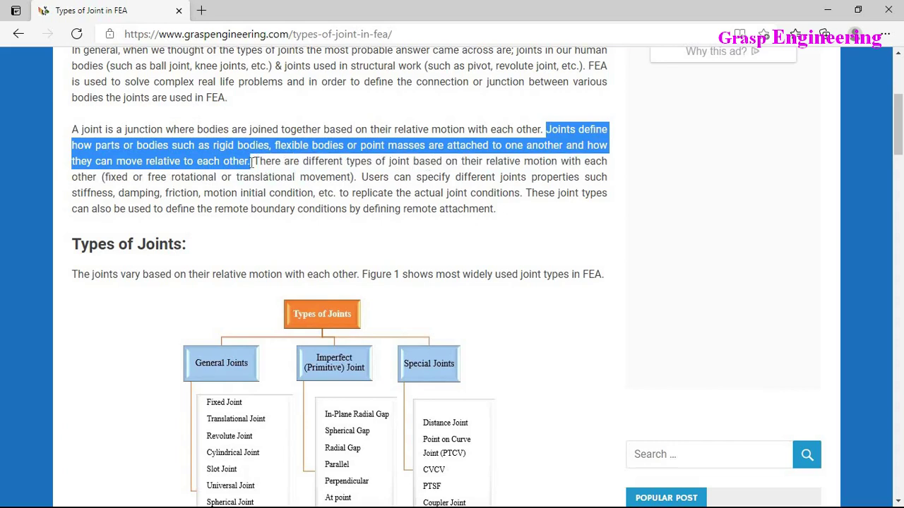
{"action": "scroll", "coordinate": [276, 224], "scroll_direction": "up", "scroll_amount": 1}
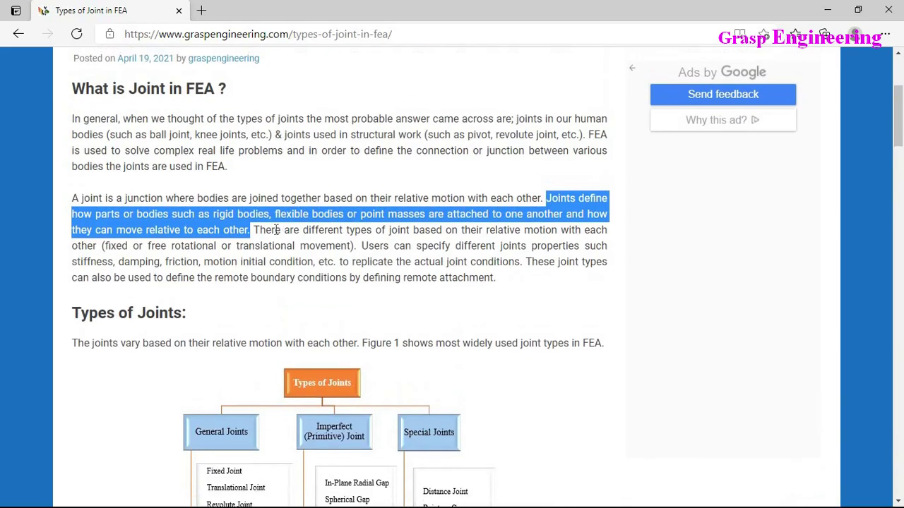
{"action": "left_click", "coordinate": [252, 260]}
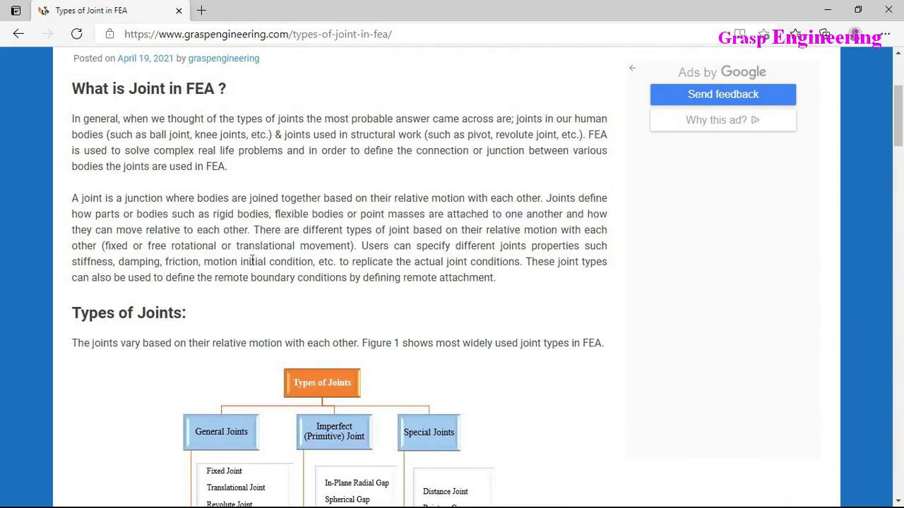
{"action": "left_click_drag", "start_coordinate": [250, 230], "coordinate": [71, 206]}
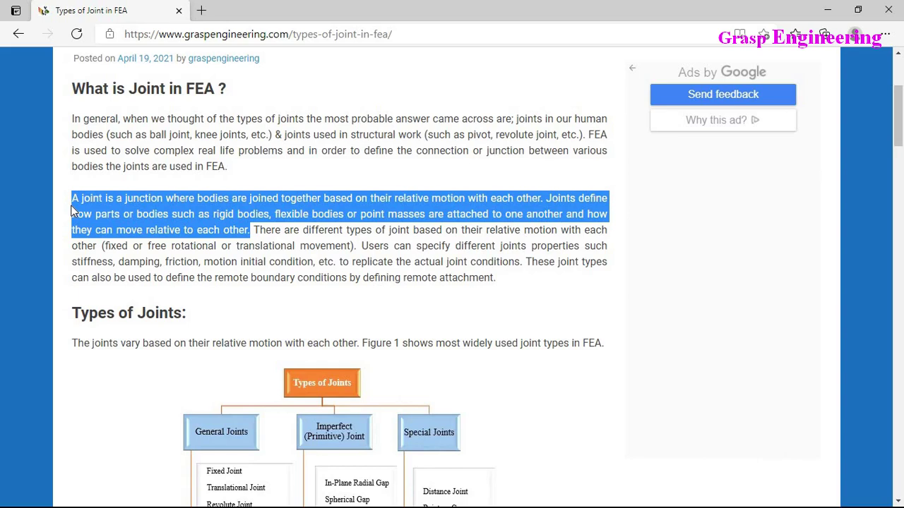
{"action": "left_click", "coordinate": [335, 230]}
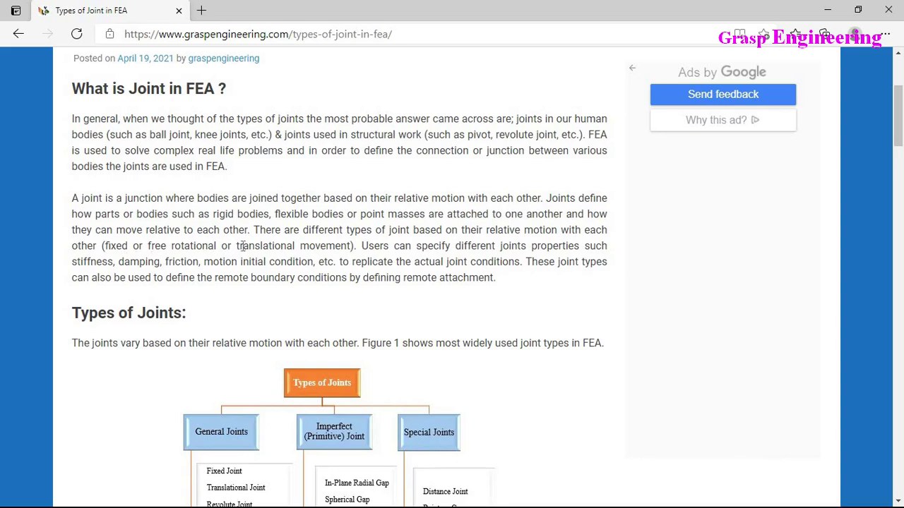
Read the rest of the second paragraph, highlighting "fixed or free rotational or translational movement" and the sentence on remote boundary conditions
{"action": "left_click_drag", "start_coordinate": [352, 246], "coordinate": [105, 247]}
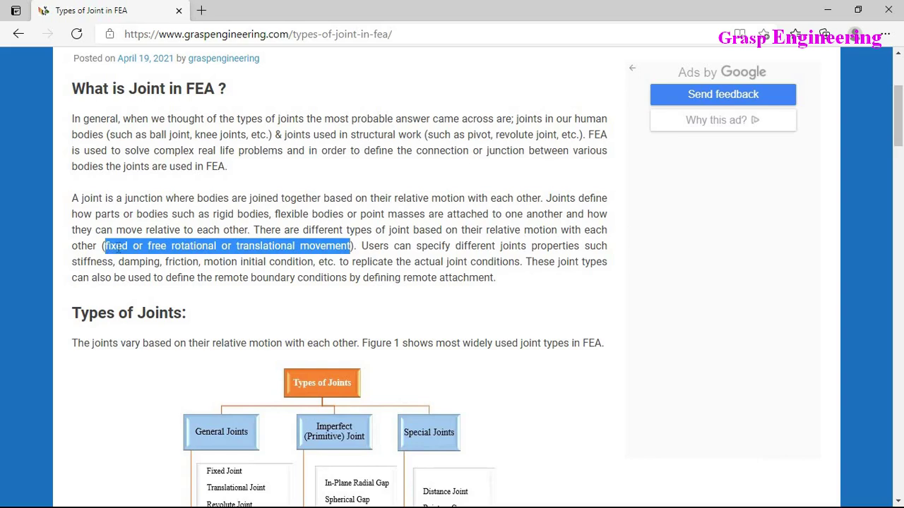
{"action": "left_click", "coordinate": [128, 245]}
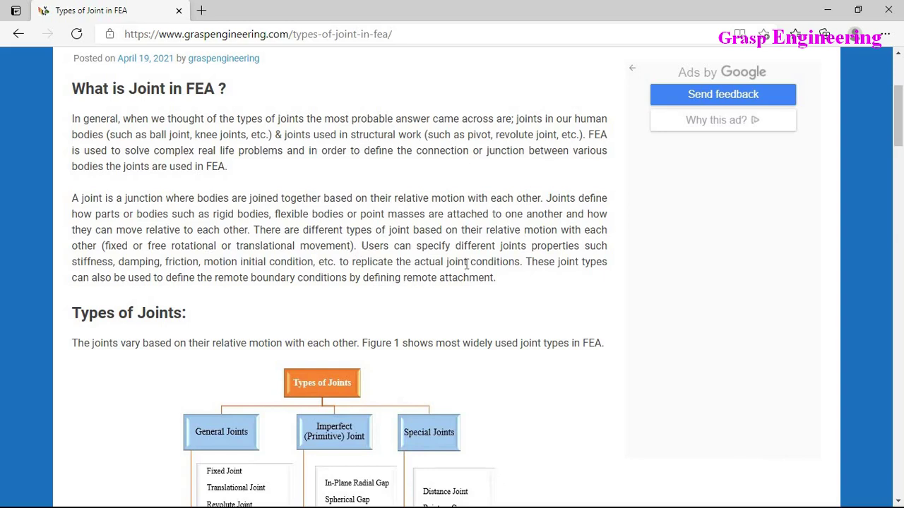
{"action": "scroll", "coordinate": [466, 264], "scroll_direction": "down", "scroll_amount": 1}
{"action": "left_click_drag", "start_coordinate": [383, 183], "coordinate": [526, 200]}
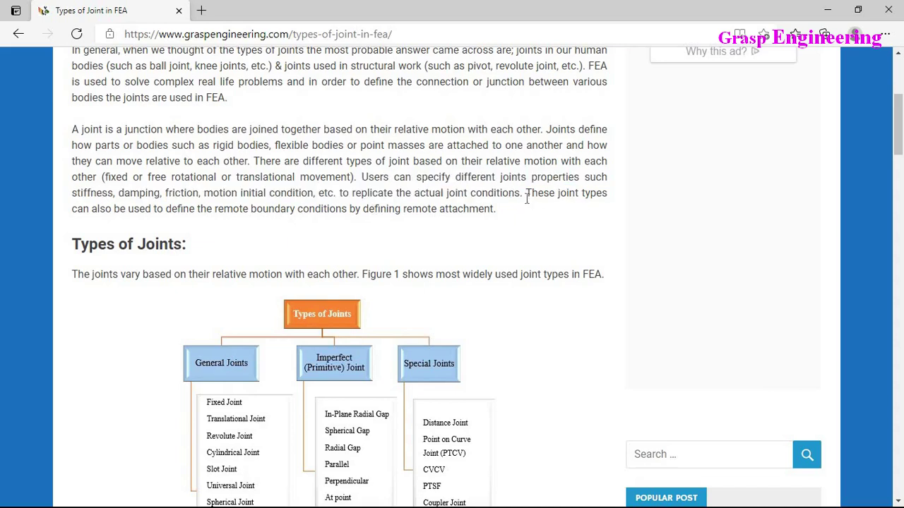
{"action": "left_click_drag", "start_coordinate": [526, 197], "coordinate": [514, 221]}
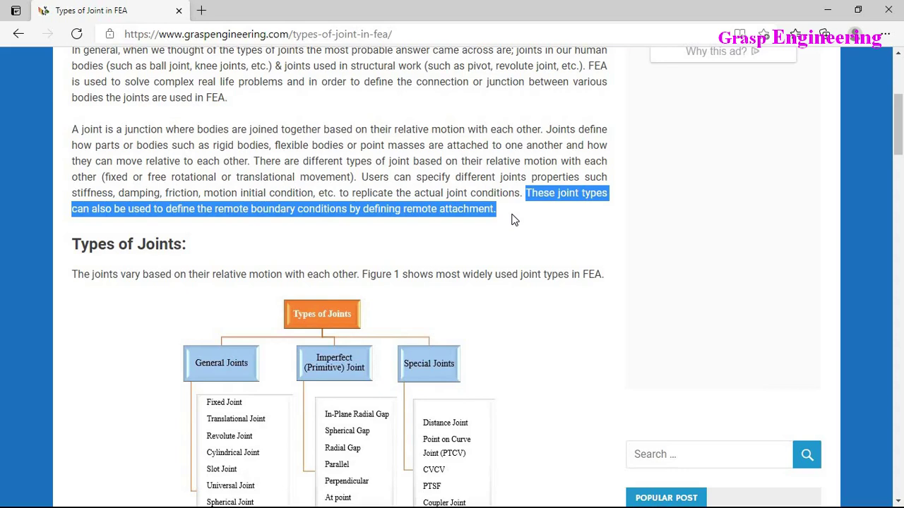
{"action": "left_click", "coordinate": [315, 226]}
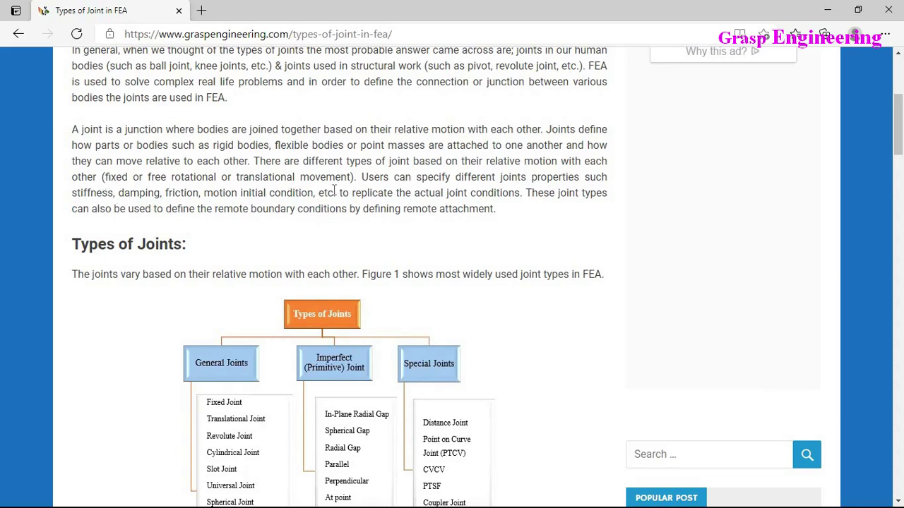
{"action": "scroll", "coordinate": [431, 224], "scroll_direction": "down", "scroll_amount": 1}
{"action": "scroll", "coordinate": [432, 224], "scroll_direction": "down", "scroll_amount": 1}
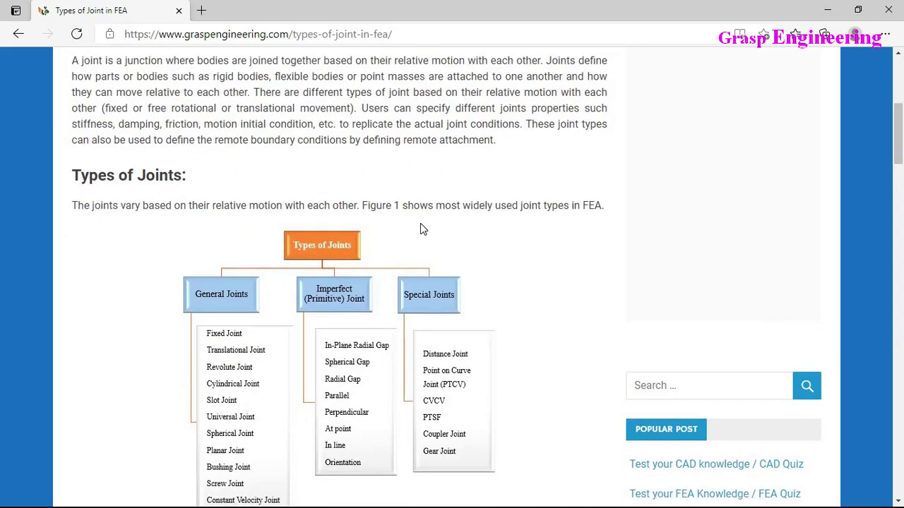
Examine the Types of Joints chart and the lists of general, imperfect and special joints below it
{"action": "scroll", "coordinate": [444, 229], "scroll_direction": "down", "scroll_amount": 2}
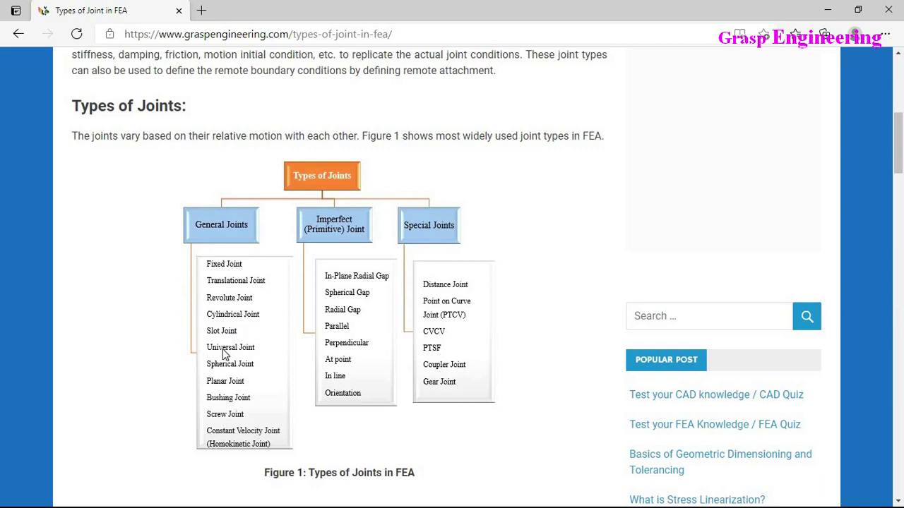
{"action": "left_click_drag", "start_coordinate": [254, 351], "coordinate": [211, 354]}
{"action": "scroll", "coordinate": [403, 435], "scroll_direction": "down", "scroll_amount": 5}
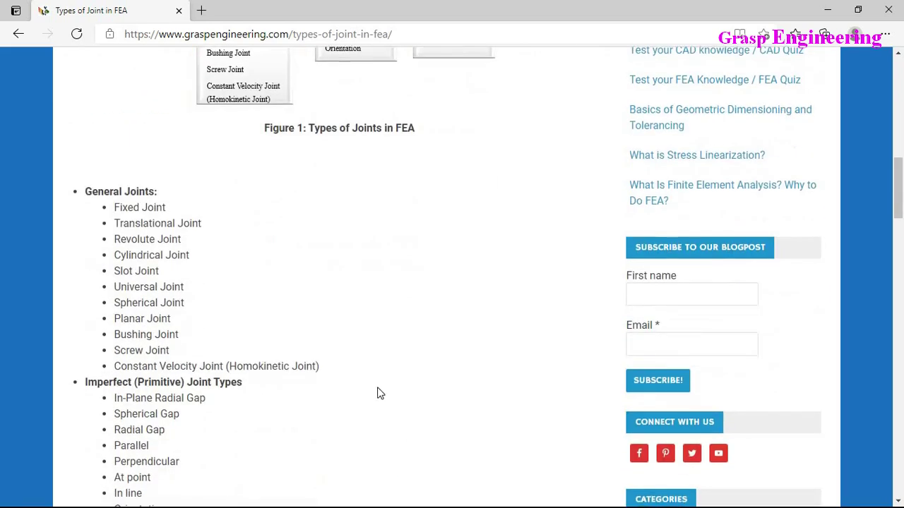
{"action": "scroll", "coordinate": [319, 367], "scroll_direction": "down", "scroll_amount": 6}
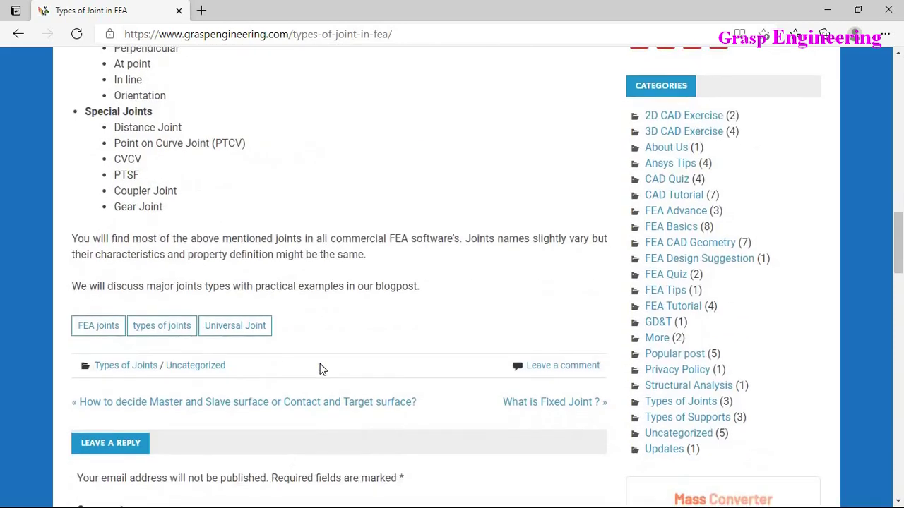
{"action": "scroll", "coordinate": [319, 367], "scroll_direction": "up", "scroll_amount": 15}
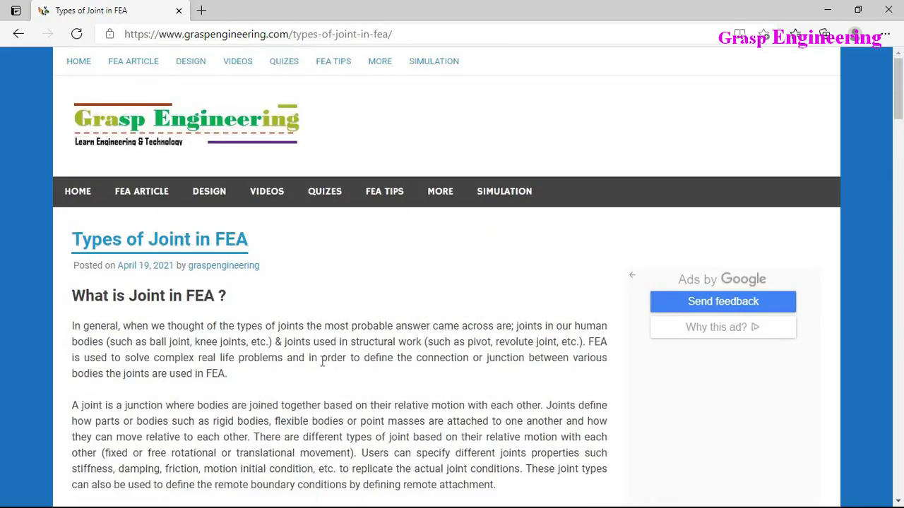
{"action": "scroll", "coordinate": [322, 362], "scroll_direction": "down", "scroll_amount": 6}
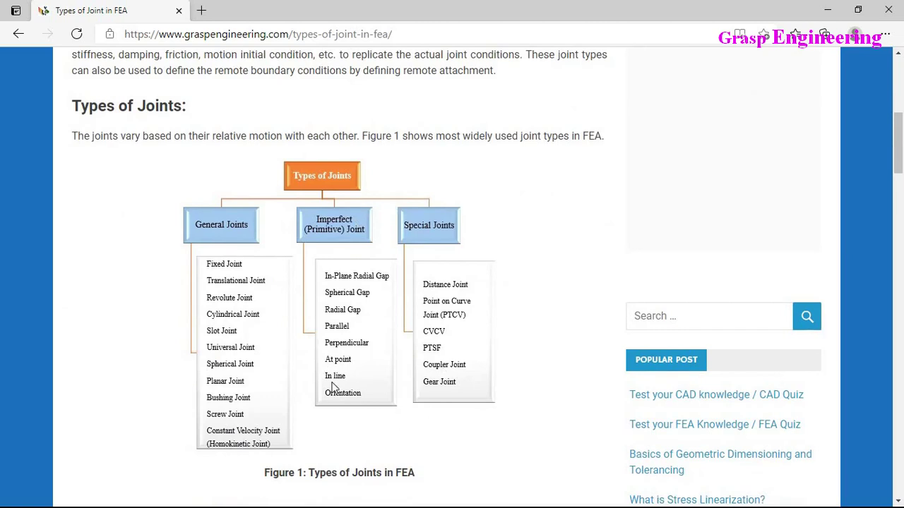
{"action": "scroll", "coordinate": [355, 401], "scroll_direction": "up", "scroll_amount": 2}
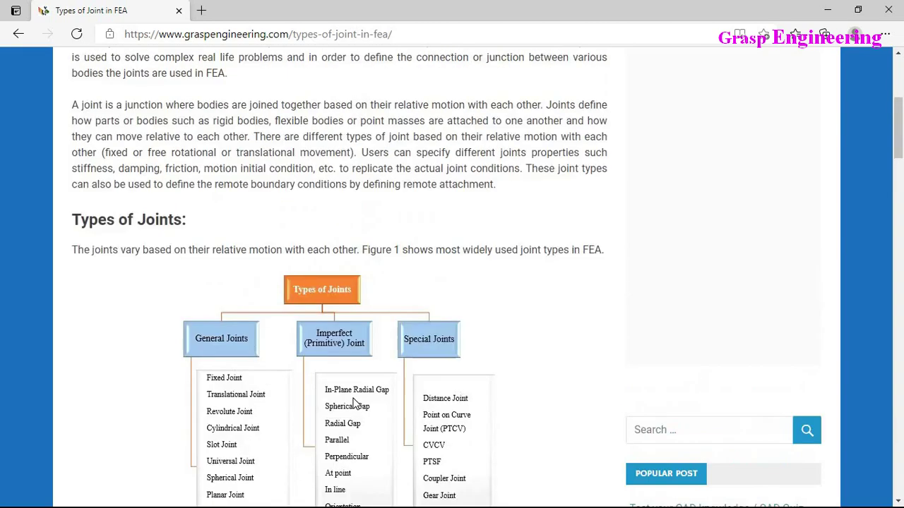
{"action": "scroll", "coordinate": [355, 403], "scroll_direction": "up", "scroll_amount": 3}
{"action": "scroll", "coordinate": [378, 343], "scroll_direction": "down", "scroll_amount": 4}
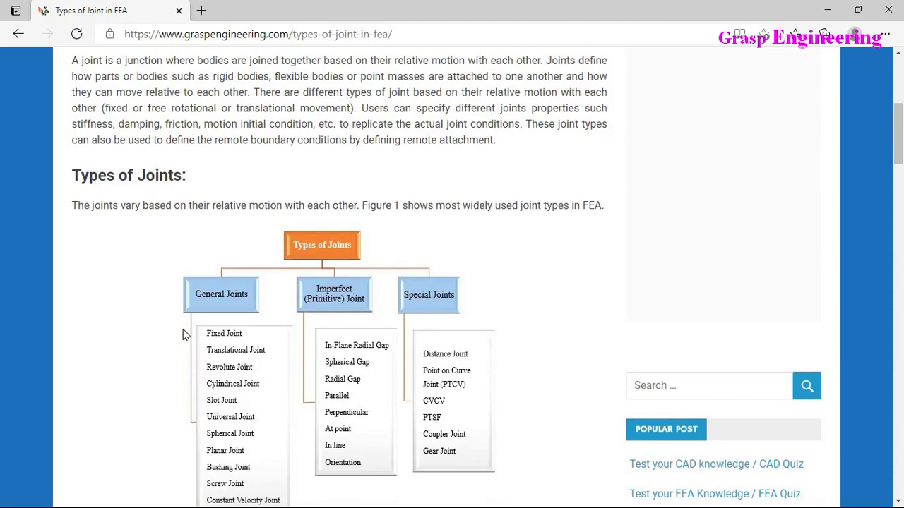
Open the "What is Fixed Joint ?" article from the Types of Joints category of the FEA articles and dismiss its ad
{"action": "scroll", "coordinate": [282, 377], "scroll_direction": "up", "scroll_amount": 5}
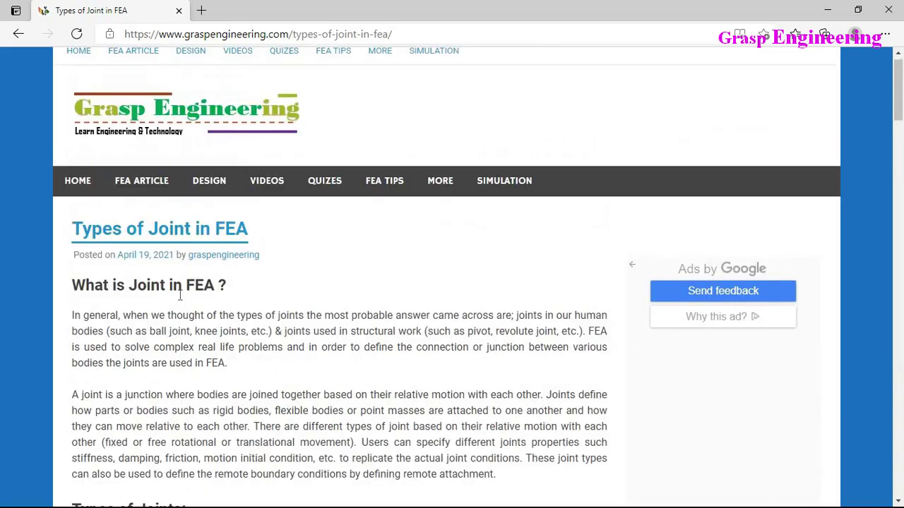
{"action": "mouse_move", "coordinate": [143, 203]}
{"action": "left_click", "coordinate": [144, 383]}
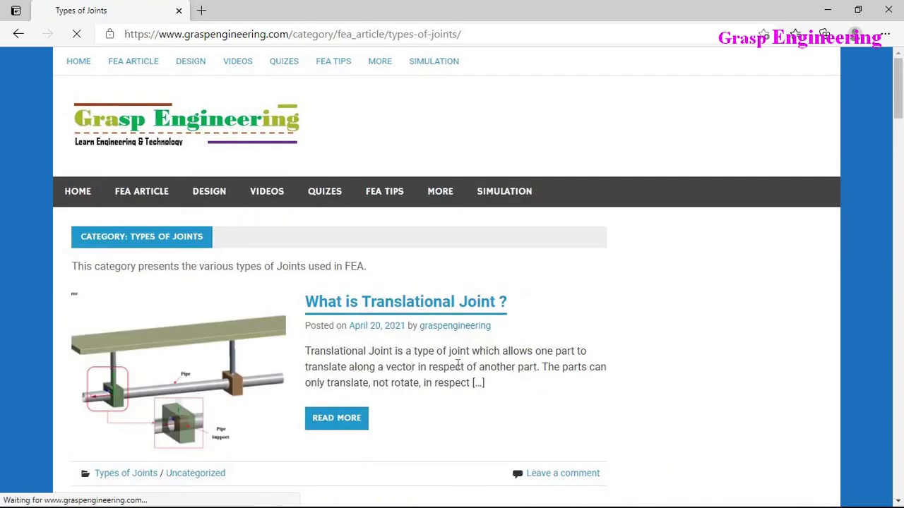
{"action": "scroll", "coordinate": [457, 369], "scroll_direction": "down", "scroll_amount": 3}
{"action": "left_click", "coordinate": [411, 318]}
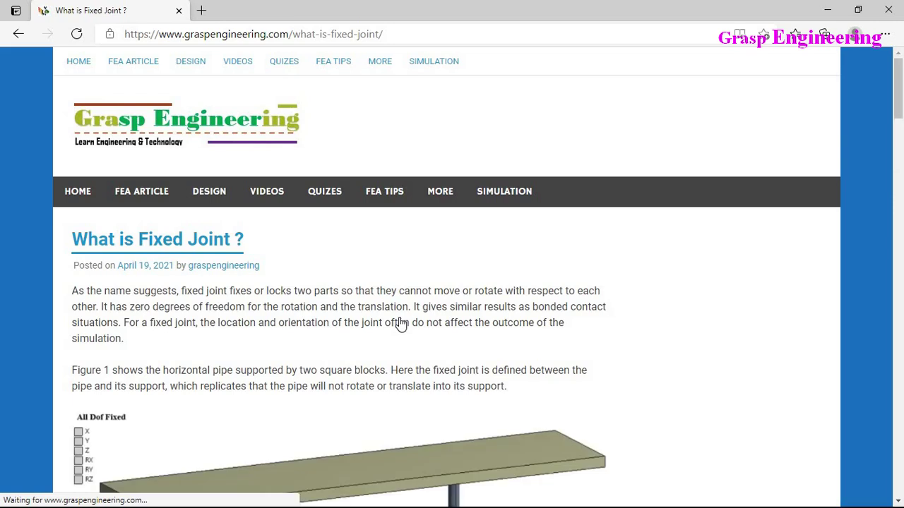
{"action": "left_click", "coordinate": [816, 276]}
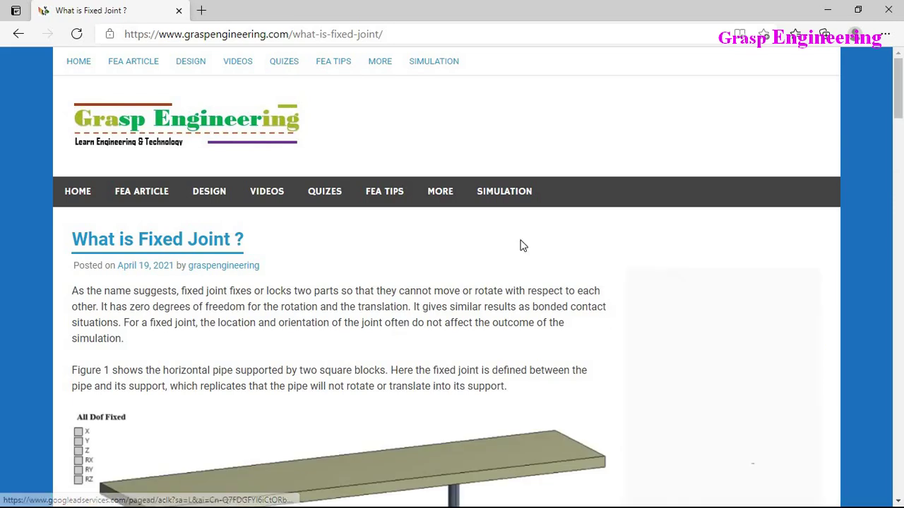
View the fixed joint illustration, and highlight the opening text from "fixed joint fixes or locks two parts" through "the rotation and the translation"
{"action": "scroll", "coordinate": [298, 360], "scroll_direction": "down", "scroll_amount": 2}
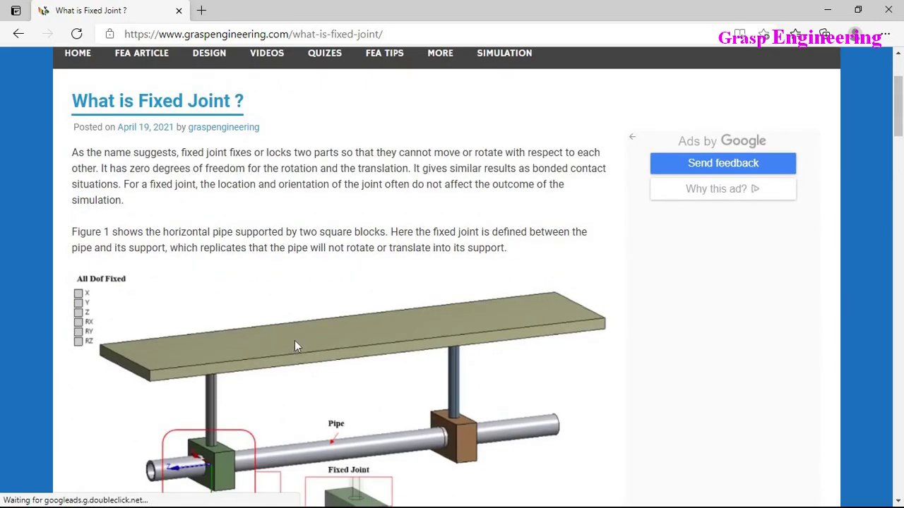
{"action": "scroll", "coordinate": [297, 342], "scroll_direction": "down", "scroll_amount": 2}
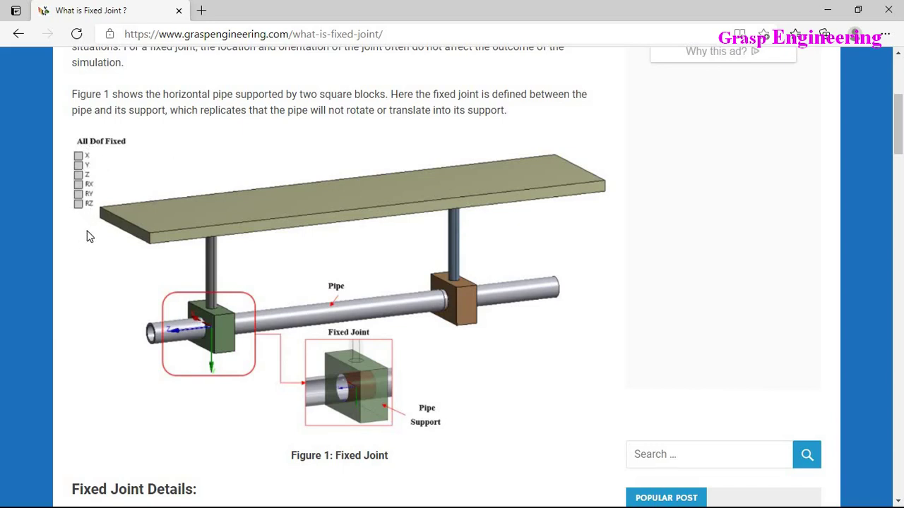
{"action": "scroll", "coordinate": [295, 320], "scroll_direction": "up", "scroll_amount": 2}
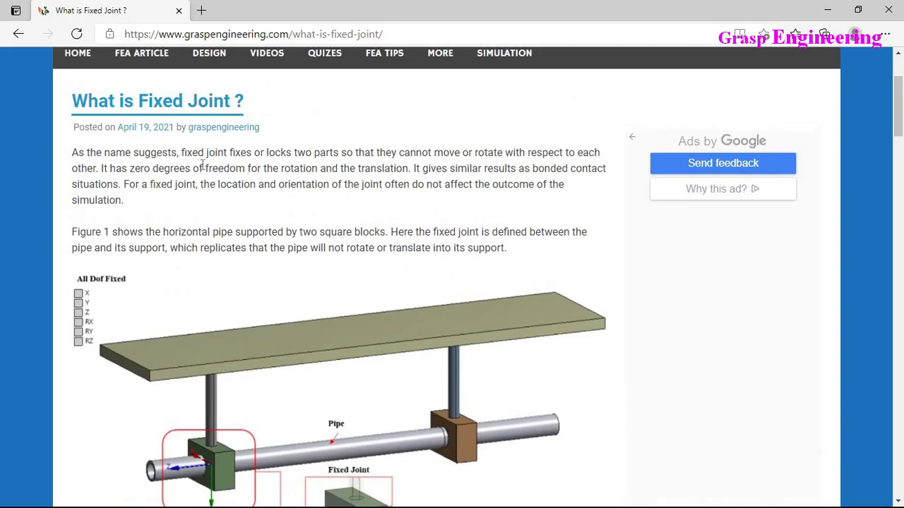
{"action": "left_click_drag", "start_coordinate": [183, 153], "coordinate": [526, 154]}
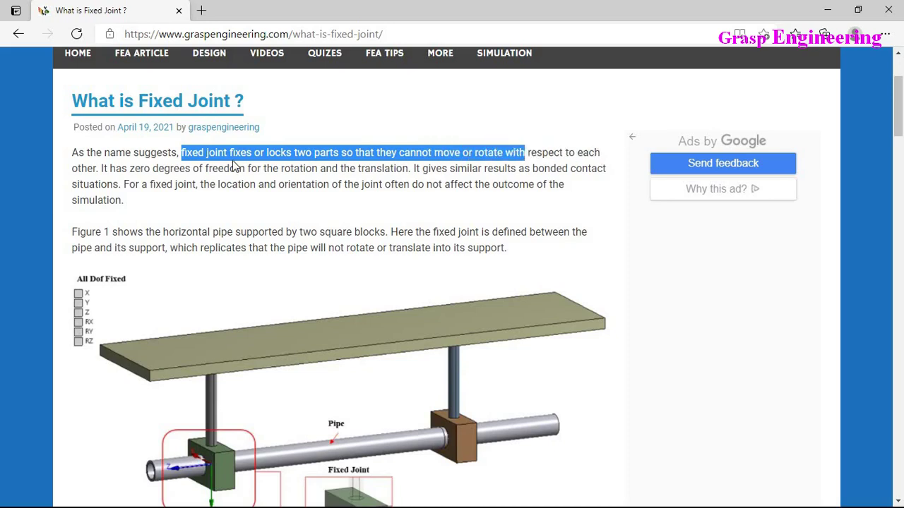
{"action": "left_click_drag", "start_coordinate": [234, 165], "coordinate": [414, 168]}
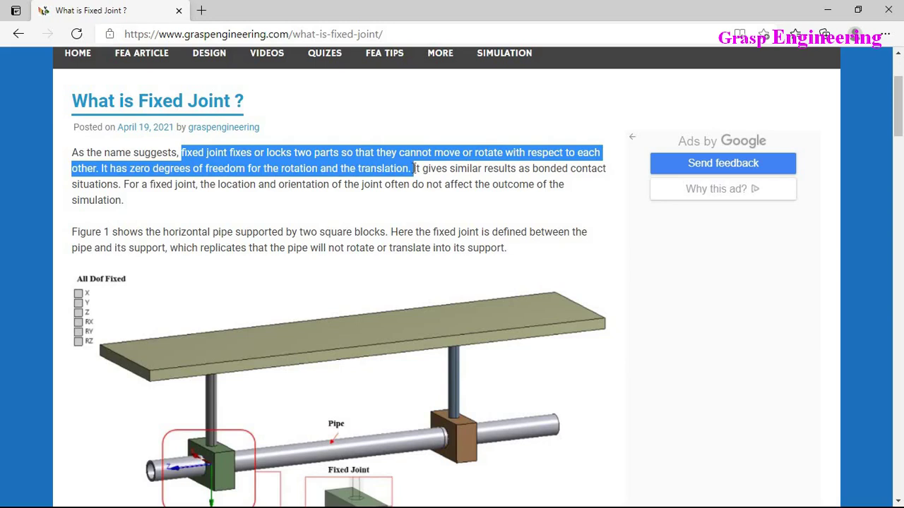
Review the Fixed Joint Details section and the joint definition table in Figure 2
{"action": "scroll", "coordinate": [274, 325], "scroll_direction": "down", "scroll_amount": 7}
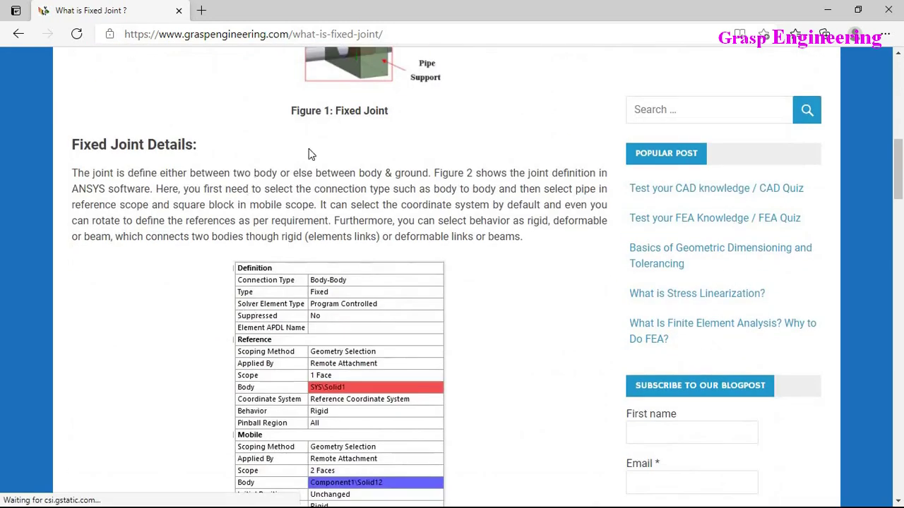
{"action": "scroll", "coordinate": [424, 282], "scroll_direction": "down", "scroll_amount": 2}
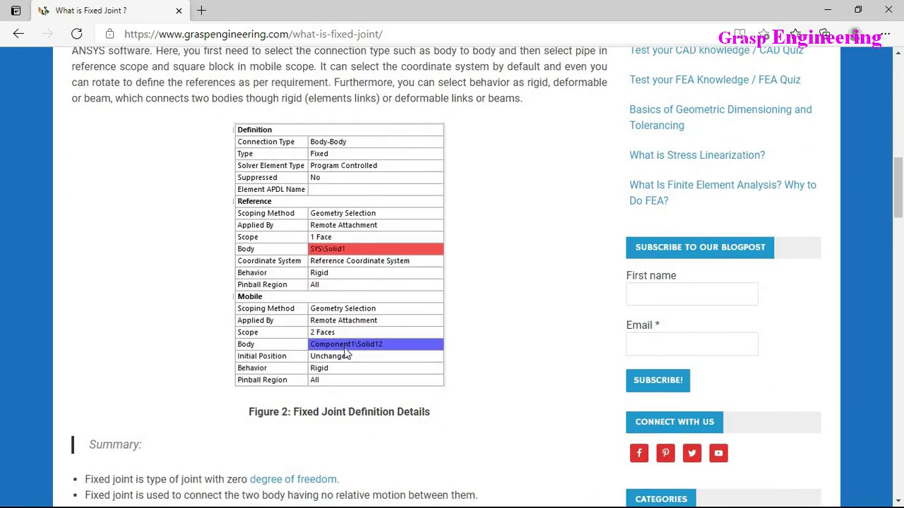
{"action": "scroll", "coordinate": [326, 359], "scroll_direction": "up", "scroll_amount": 3}
{"action": "scroll", "coordinate": [325, 360], "scroll_direction": "down", "scroll_amount": 6}
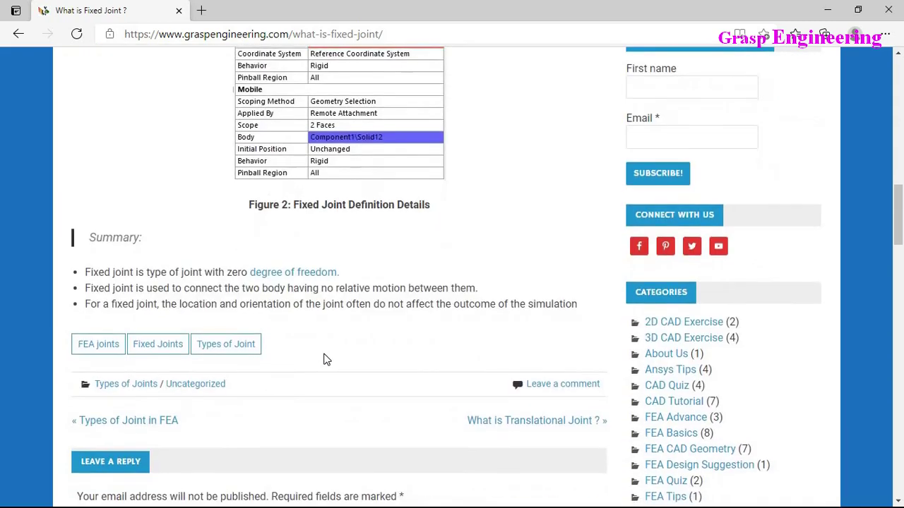
{"action": "scroll", "coordinate": [326, 360], "scroll_direction": "up", "scroll_amount": 2}
{"action": "scroll", "coordinate": [326, 359], "scroll_direction": "up", "scroll_amount": 1}
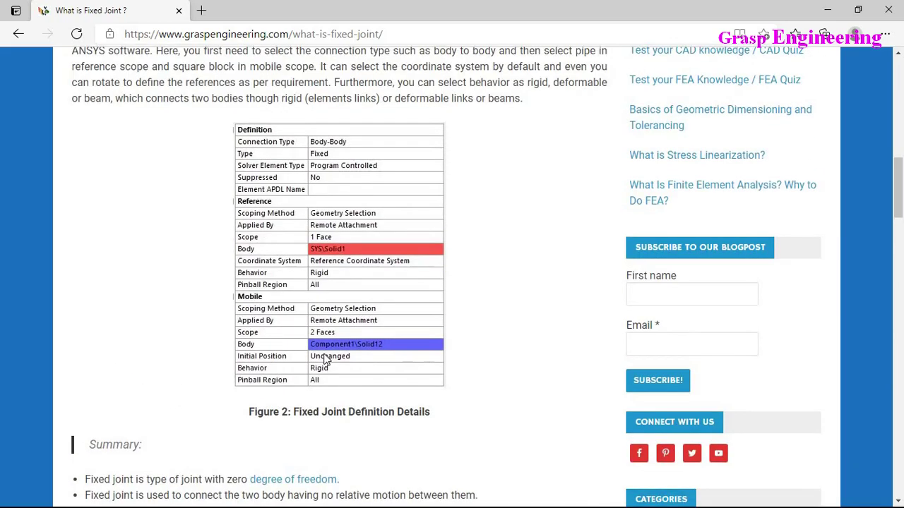
{"action": "scroll", "coordinate": [327, 358], "scroll_direction": "up", "scroll_amount": 2}
Highlight the Summary phrases on zero degree of freedom, connecting two bodies without relative motion, and the joint's location and orientation
{"action": "scroll", "coordinate": [353, 414], "scroll_direction": "down", "scroll_amount": 5}
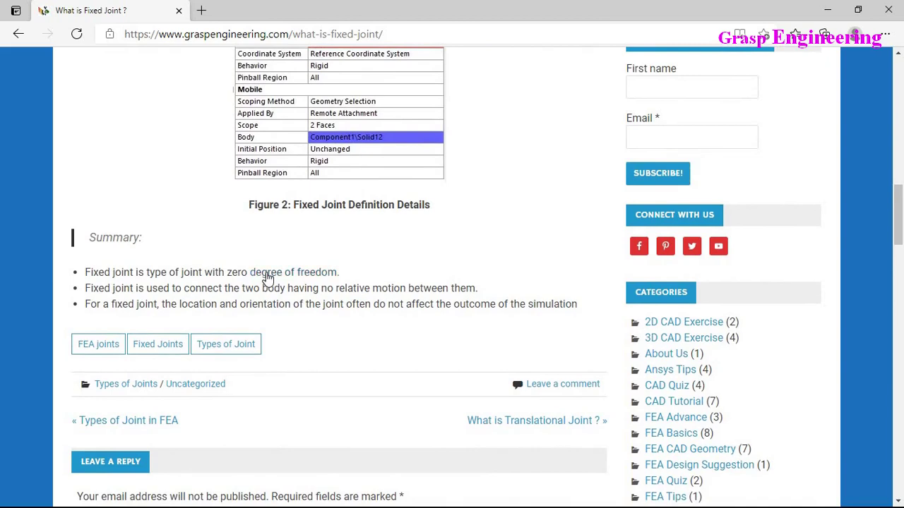
{"action": "left_click_drag", "start_coordinate": [224, 272], "coordinate": [389, 267]}
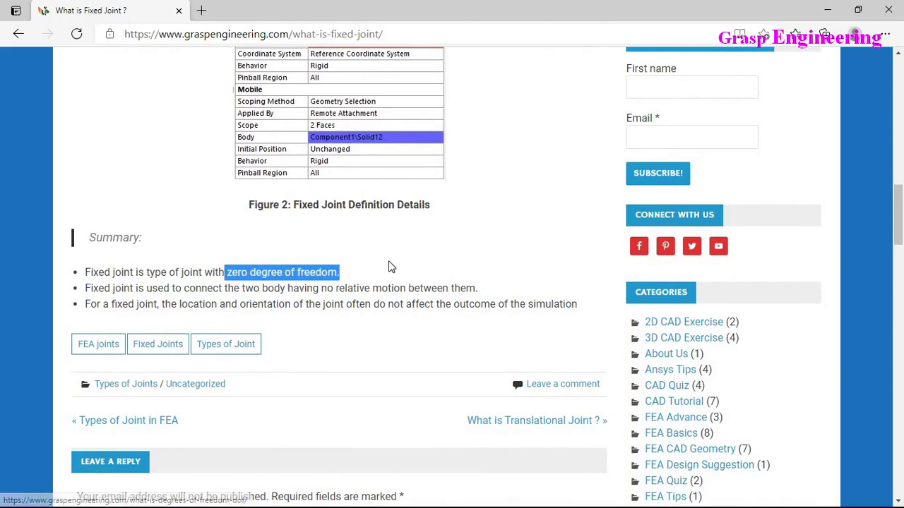
{"action": "left_click_drag", "start_coordinate": [182, 290], "coordinate": [485, 297]}
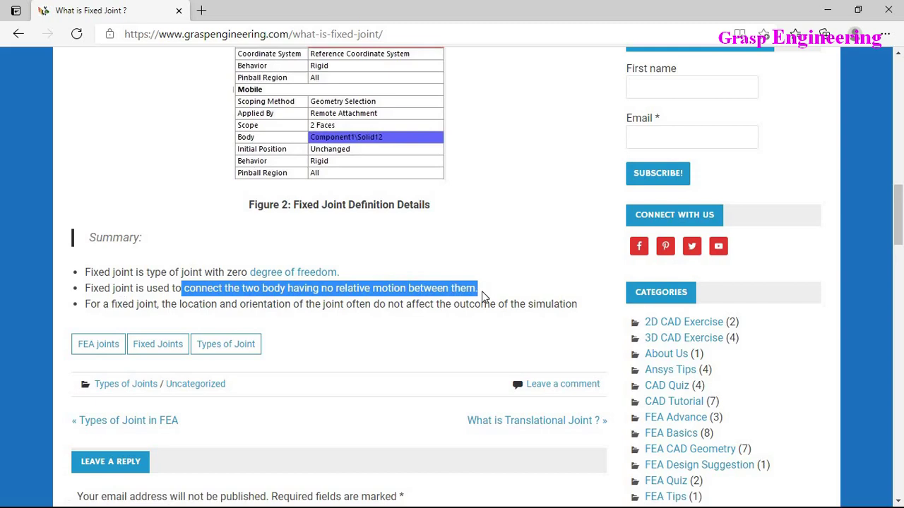
{"action": "left_click_drag", "start_coordinate": [161, 304], "coordinate": [579, 306]}
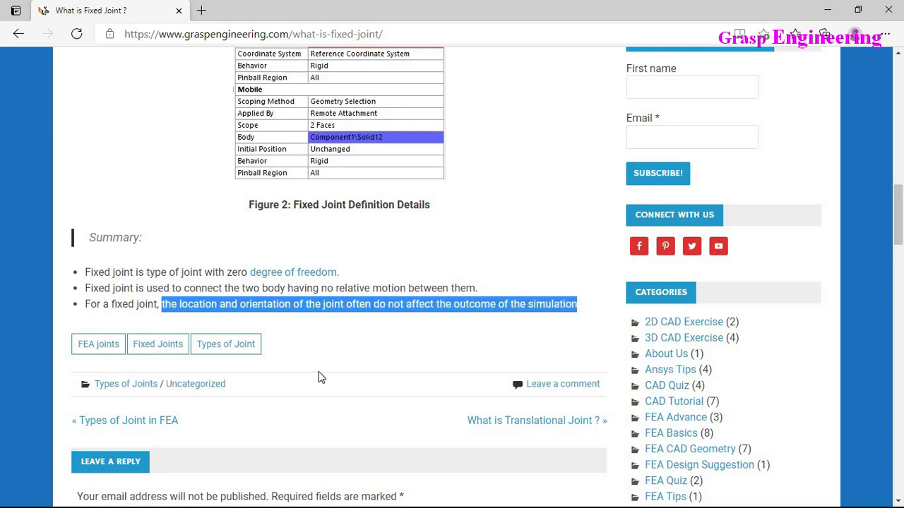
Return to the Types of Joints category and open the "What is Translational Joint ?" article
{"action": "scroll", "coordinate": [318, 375], "scroll_direction": "up", "scroll_amount": 2}
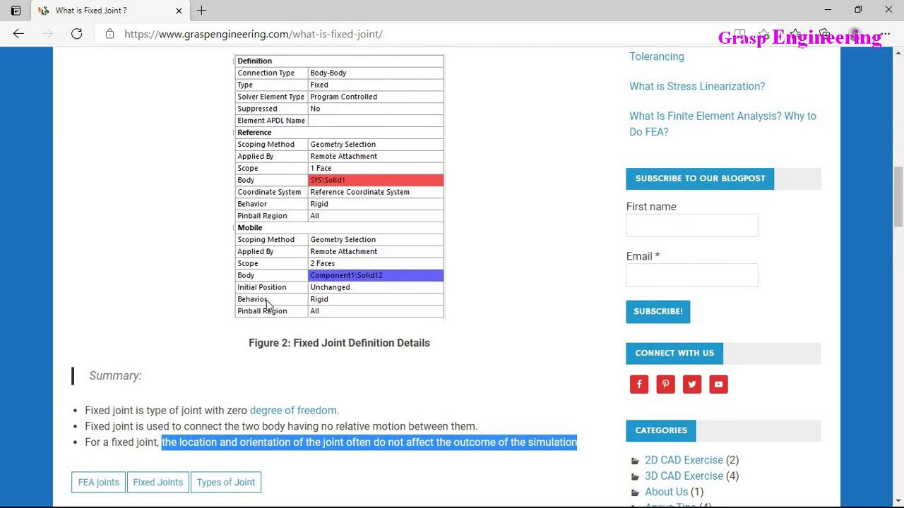
{"action": "scroll", "coordinate": [265, 297], "scroll_direction": "up", "scroll_amount": 1}
{"action": "scroll", "coordinate": [265, 296], "scroll_direction": "up", "scroll_amount": 3}
{"action": "scroll", "coordinate": [262, 339], "scroll_direction": "down", "scroll_amount": 6}
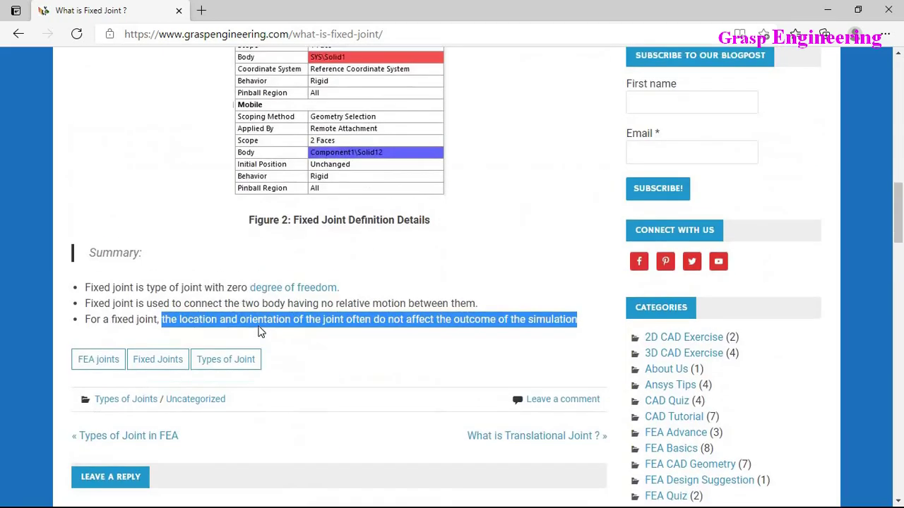
{"action": "scroll", "coordinate": [260, 395], "scroll_direction": "up", "scroll_amount": 5}
{"action": "scroll", "coordinate": [261, 332], "scroll_direction": "up", "scroll_amount": 12}
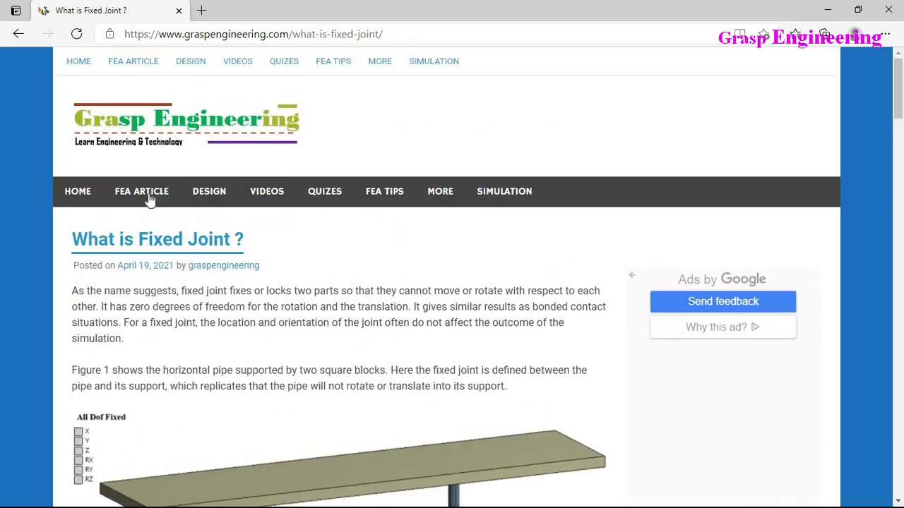
{"action": "mouse_move", "coordinate": [148, 197]}
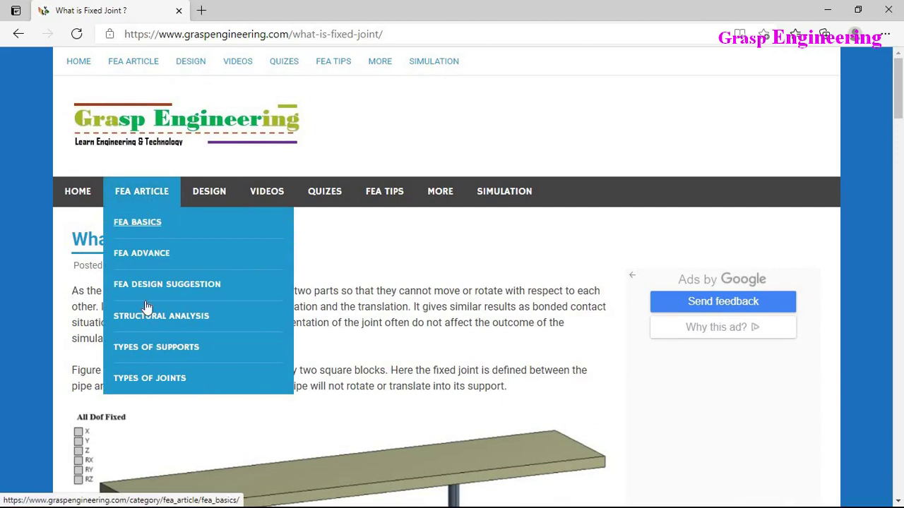
{"action": "left_click", "coordinate": [135, 382]}
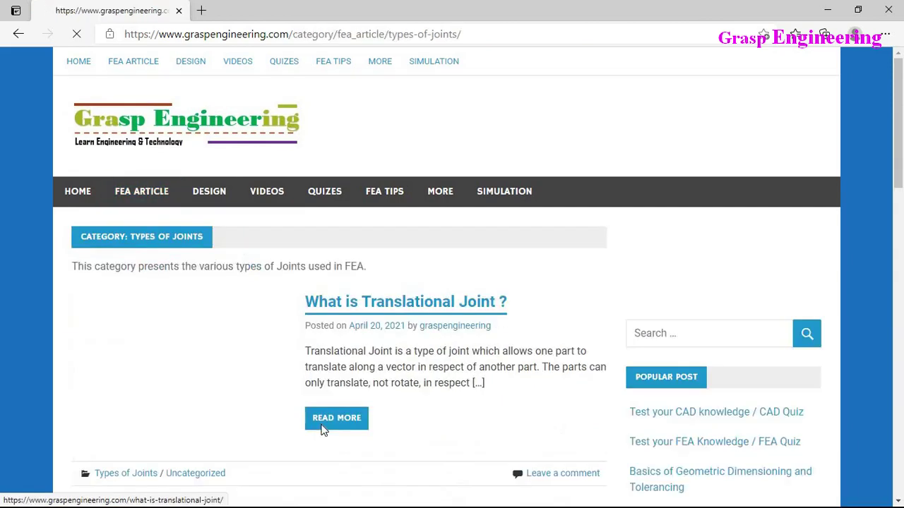
{"action": "scroll", "coordinate": [321, 430], "scroll_direction": "down", "scroll_amount": 2}
{"action": "scroll", "coordinate": [382, 297], "scroll_direction": "up", "scroll_amount": 1}
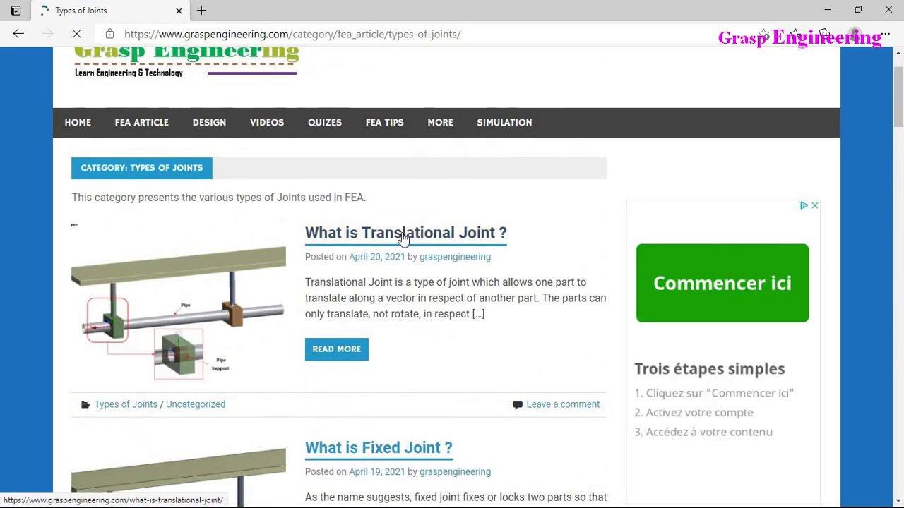
{"action": "left_click", "coordinate": [397, 234]}
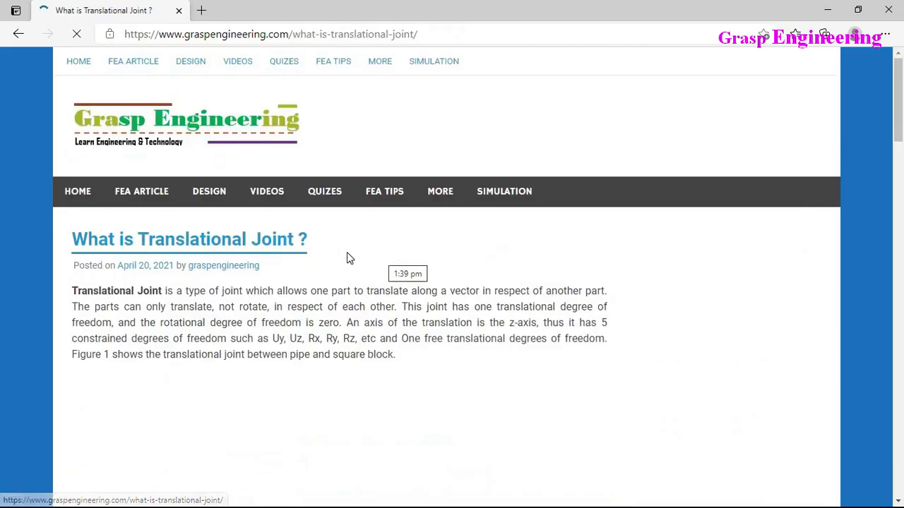
Examine the translational joint illustration in Figure 1 and the article's opening paragraph
{"action": "scroll", "coordinate": [344, 318], "scroll_direction": "down", "scroll_amount": 4}
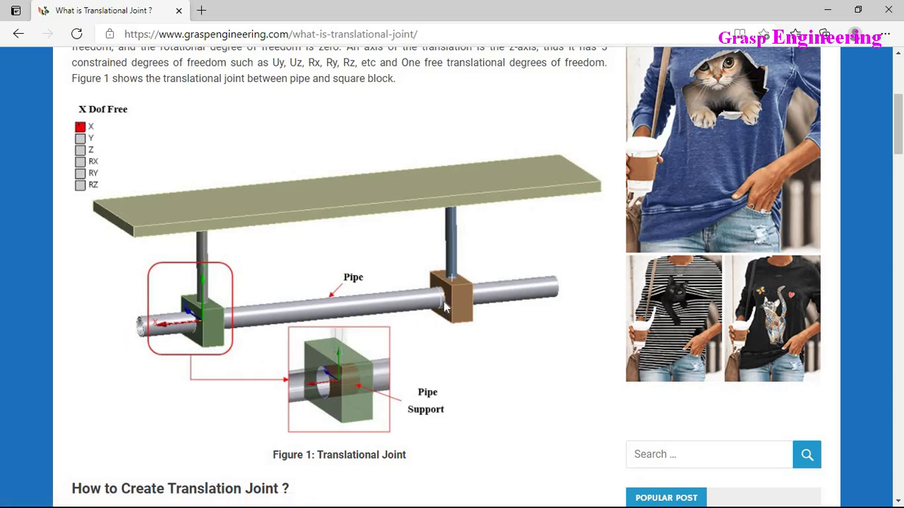
{"action": "scroll", "coordinate": [383, 293], "scroll_direction": "up", "scroll_amount": 1}
{"action": "scroll", "coordinate": [384, 293], "scroll_direction": "down", "scroll_amount": 2}
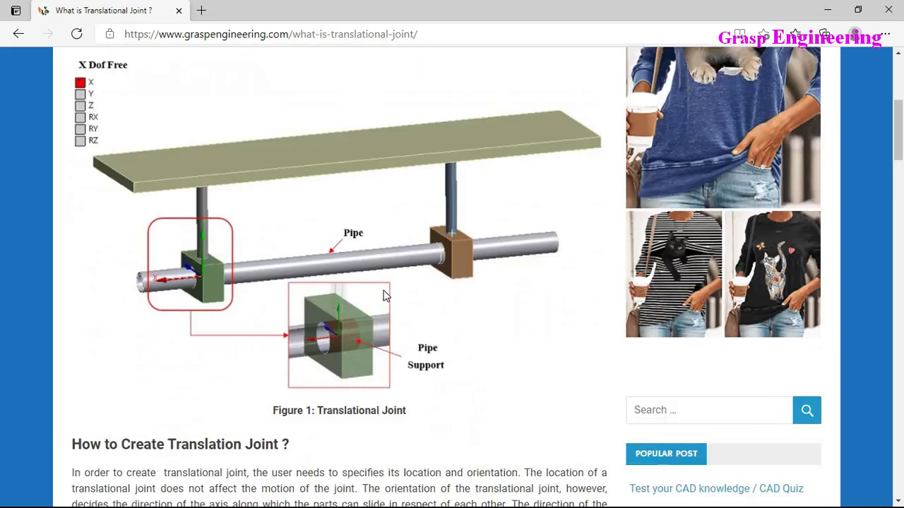
{"action": "scroll", "coordinate": [396, 361], "scroll_direction": "up", "scroll_amount": 5}
{"action": "scroll", "coordinate": [395, 361], "scroll_direction": "up", "scroll_amount": 1}
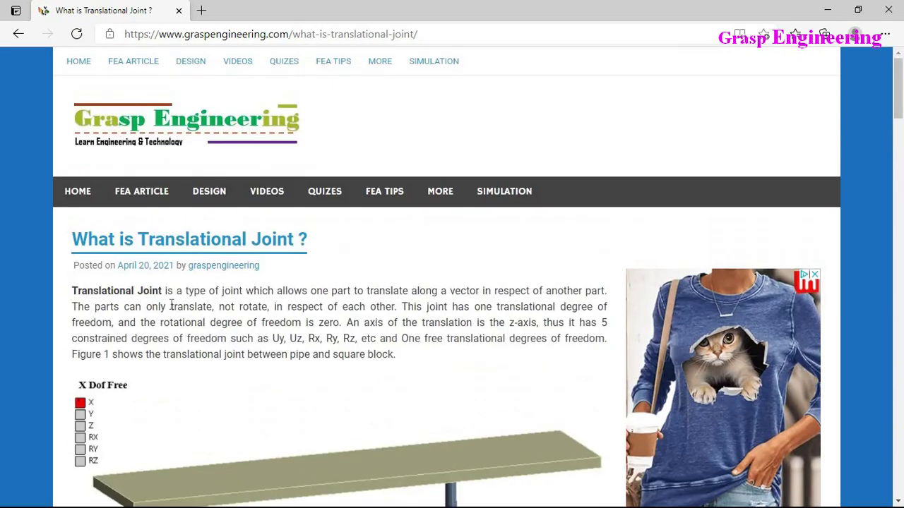
{"action": "scroll", "coordinate": [124, 226], "scroll_direction": "down", "scroll_amount": 1}
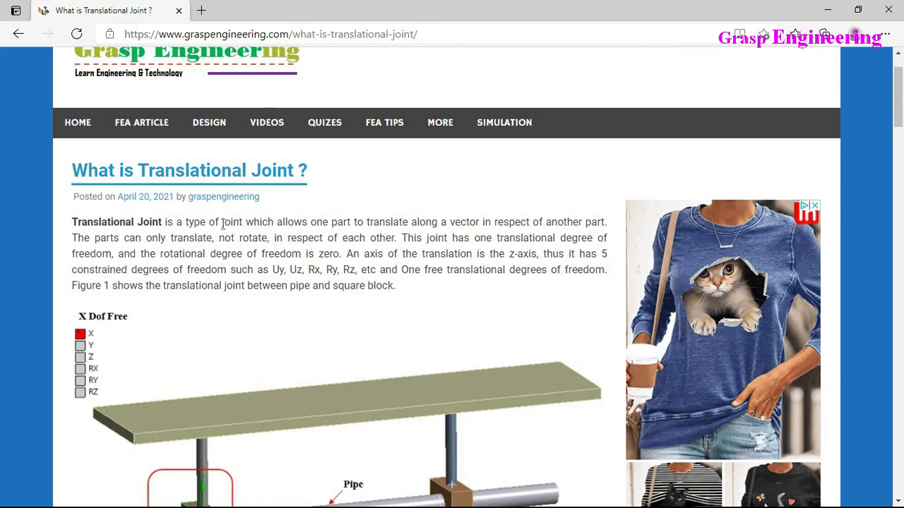
Highlight the phrase defining the translational joint and review the joint definition table in Figure 2
{"action": "left_click_drag", "start_coordinate": [164, 222], "coordinate": [567, 224]}
{"action": "scroll", "coordinate": [225, 404], "scroll_direction": "down", "scroll_amount": 2}
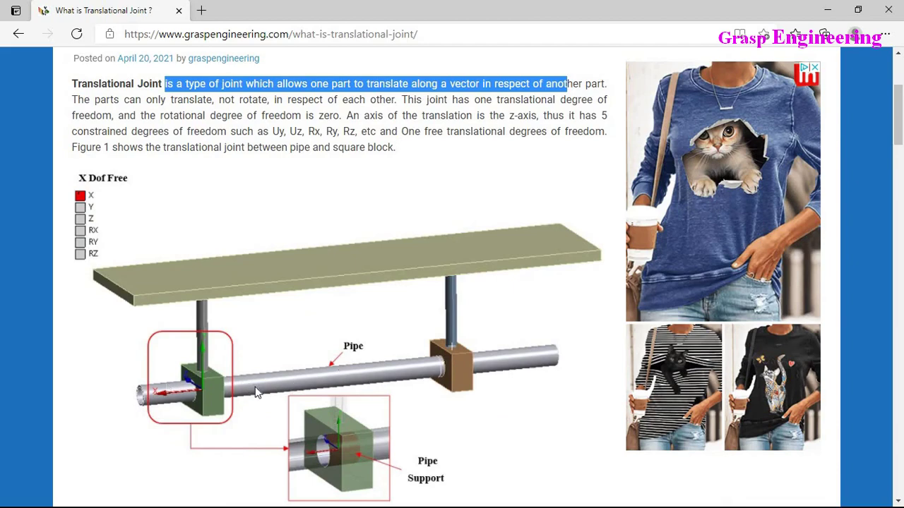
{"action": "scroll", "coordinate": [249, 382], "scroll_direction": "down", "scroll_amount": 5}
{"action": "scroll", "coordinate": [256, 382], "scroll_direction": "down", "scroll_amount": 2}
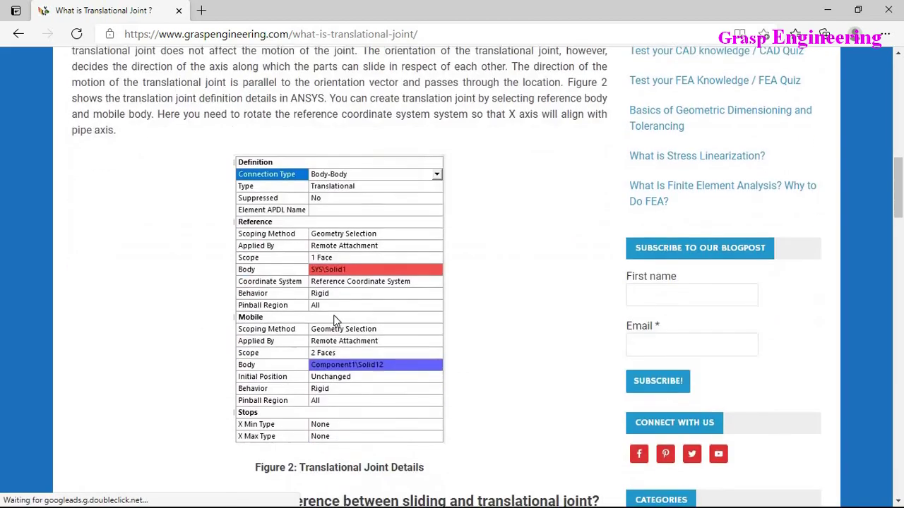
{"action": "scroll", "coordinate": [375, 343], "scroll_direction": "up", "scroll_amount": 1}
{"action": "scroll", "coordinate": [382, 222], "scroll_direction": "down", "scroll_amount": 2}
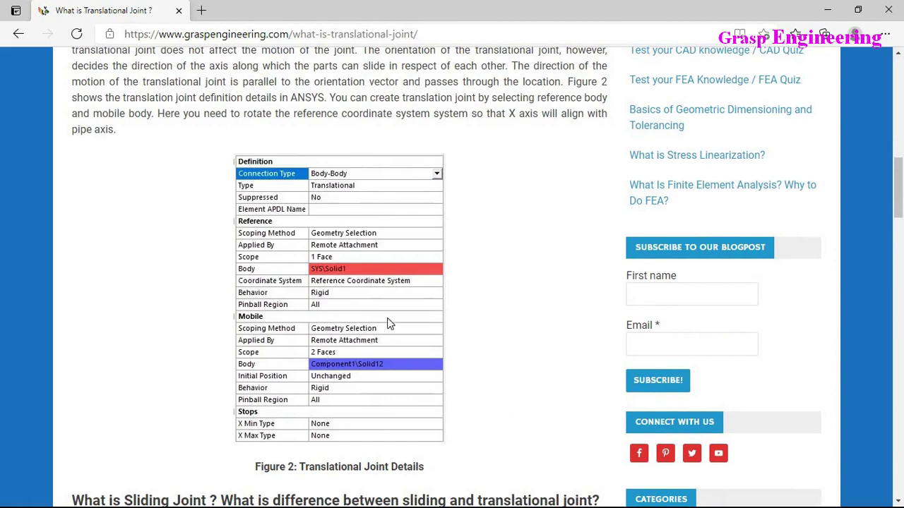
Go to the section on sliding versus translational joints and reload the article page
{"action": "scroll", "coordinate": [389, 322], "scroll_direction": "down", "scroll_amount": 5}
{"action": "scroll", "coordinate": [369, 317], "scroll_direction": "down", "scroll_amount": 1}
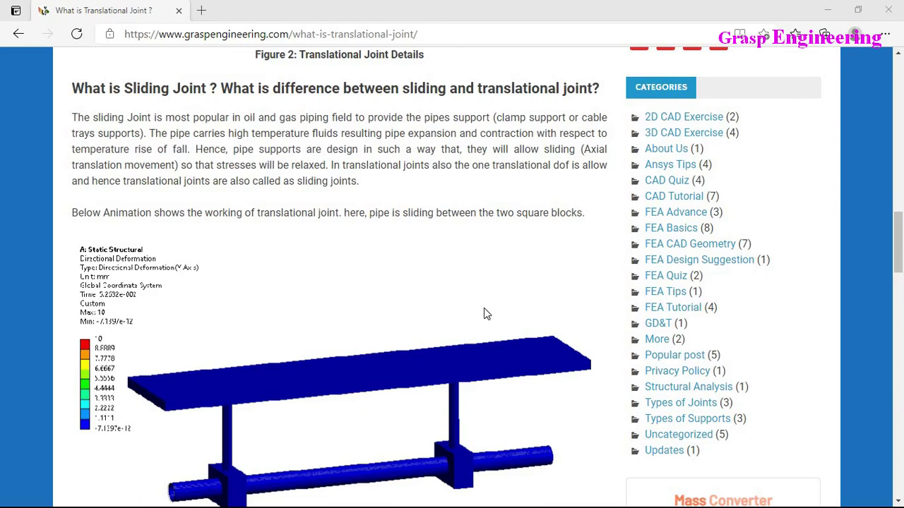
{"action": "scroll", "coordinate": [410, 246], "scroll_direction": "up", "scroll_amount": 1}
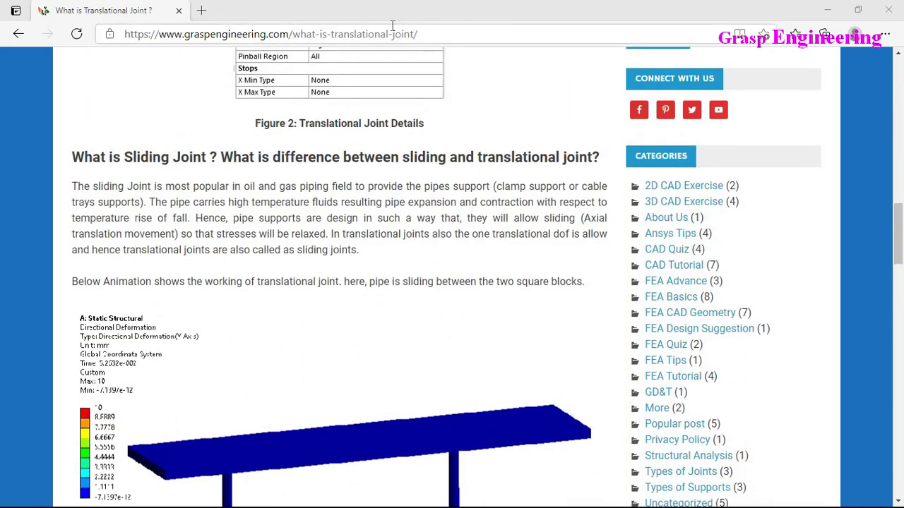
{"action": "left_click", "coordinate": [449, 34]}
{"action": "key", "text": "Return"}
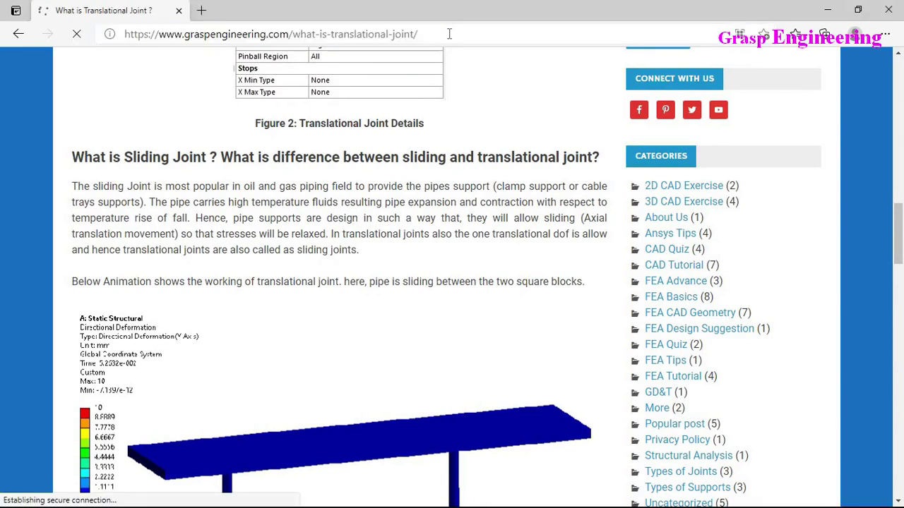
Examine the pipe-sliding animation and highlight the word "sliding" in the section heading above it
{"action": "scroll", "coordinate": [511, 357], "scroll_direction": "down", "scroll_amount": 2}
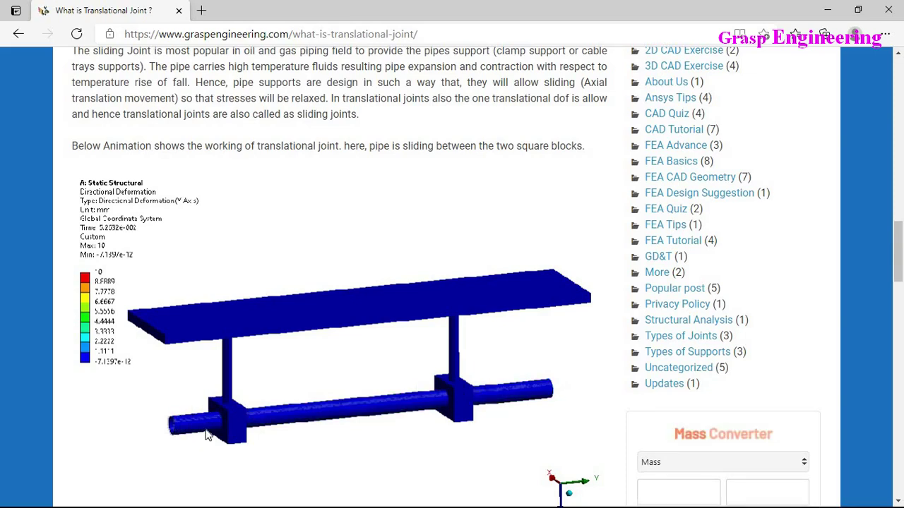
{"action": "scroll", "coordinate": [205, 434], "scroll_direction": "up", "scroll_amount": 1}
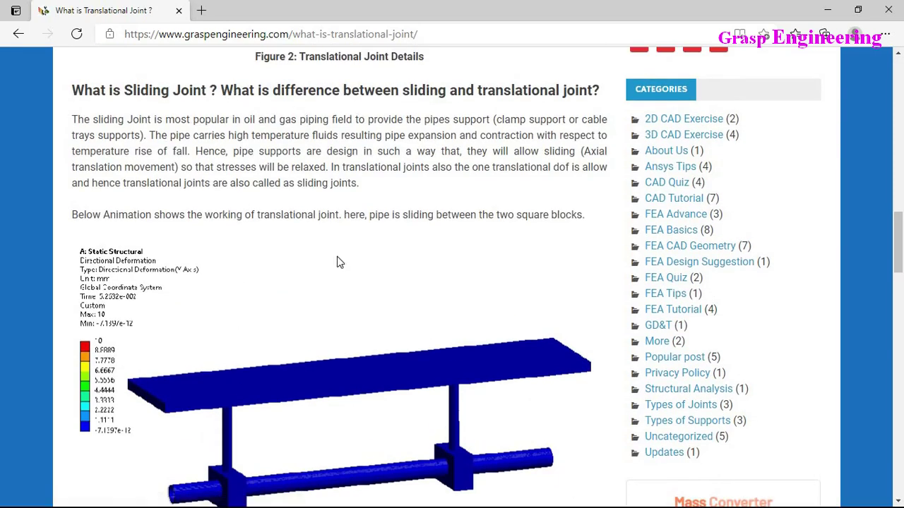
{"action": "scroll", "coordinate": [338, 269], "scroll_direction": "down", "scroll_amount": 1}
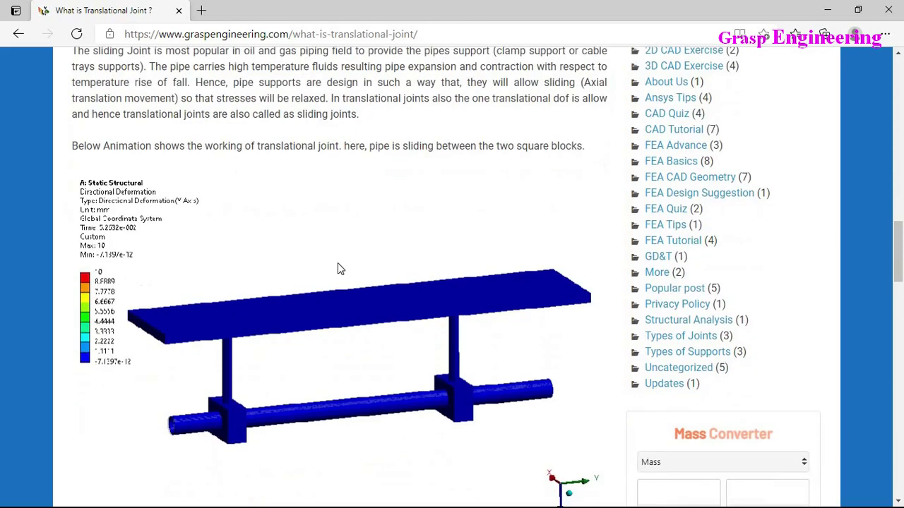
{"action": "scroll", "coordinate": [288, 313], "scroll_direction": "up", "scroll_amount": 1}
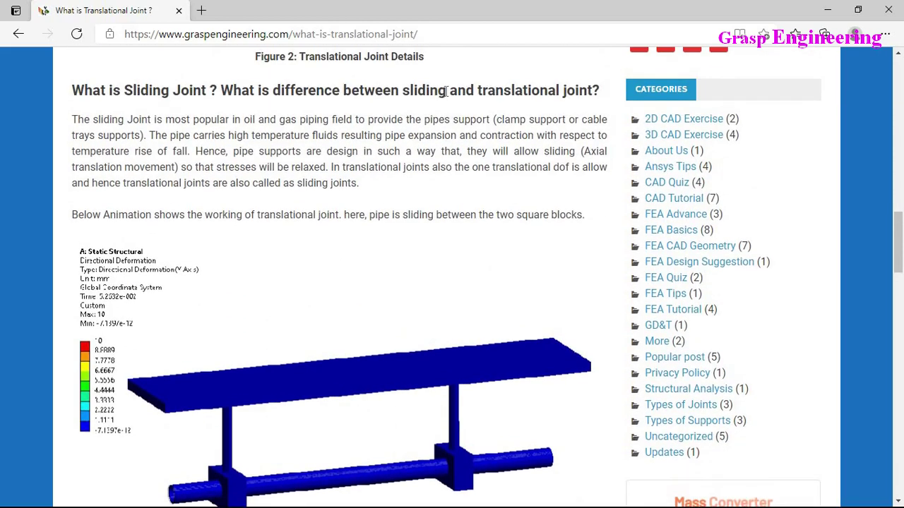
{"action": "left_click_drag", "start_coordinate": [446, 92], "coordinate": [401, 92]}
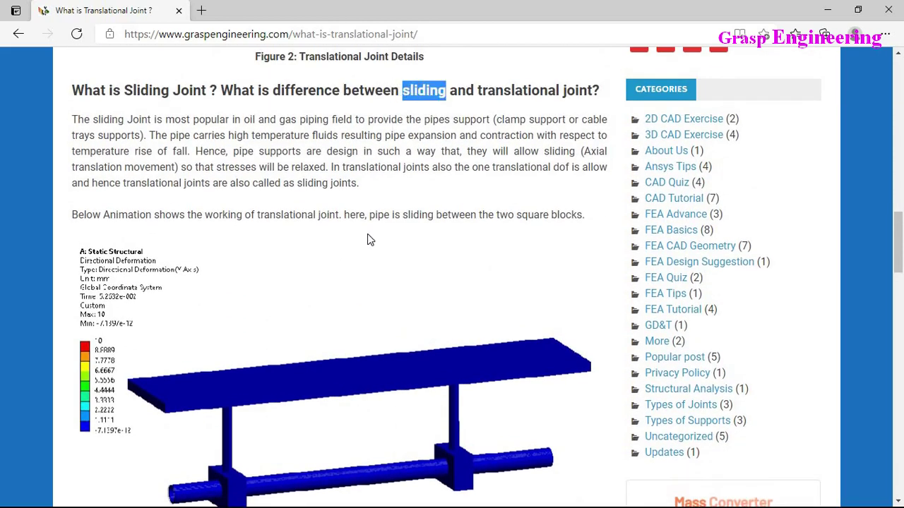
{"action": "scroll", "coordinate": [367, 241], "scroll_direction": "down", "scroll_amount": 2}
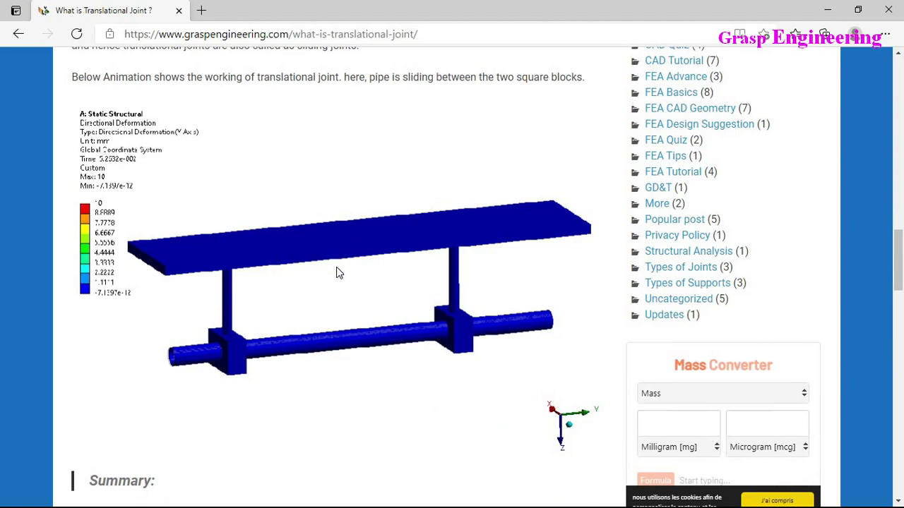
{"action": "scroll", "coordinate": [347, 329], "scroll_direction": "up", "scroll_amount": 2}
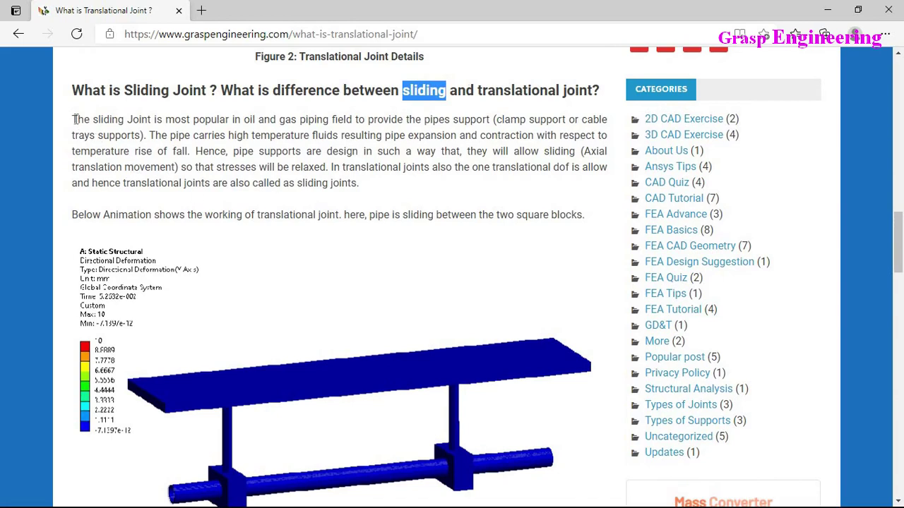
Highlight the opening phrase about the sliding joint's popularity in oil and gas piping for pipe support, then clear the selection
{"action": "left_click_drag", "start_coordinate": [72, 119], "coordinate": [85, 120]}
{"action": "left_click_drag", "start_coordinate": [176, 116], "coordinate": [367, 123]}
{"action": "left_click_drag", "start_coordinate": [433, 116], "coordinate": [525, 118]}
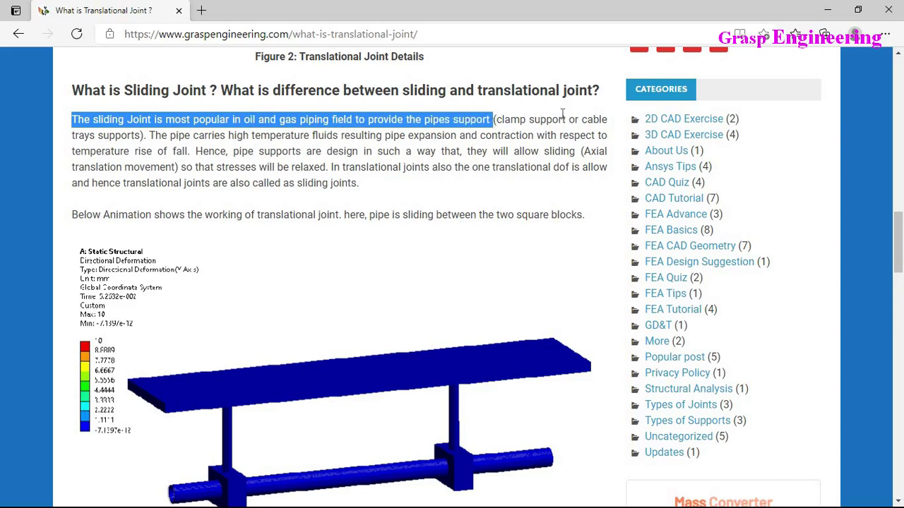
{"action": "left_click", "coordinate": [161, 149]}
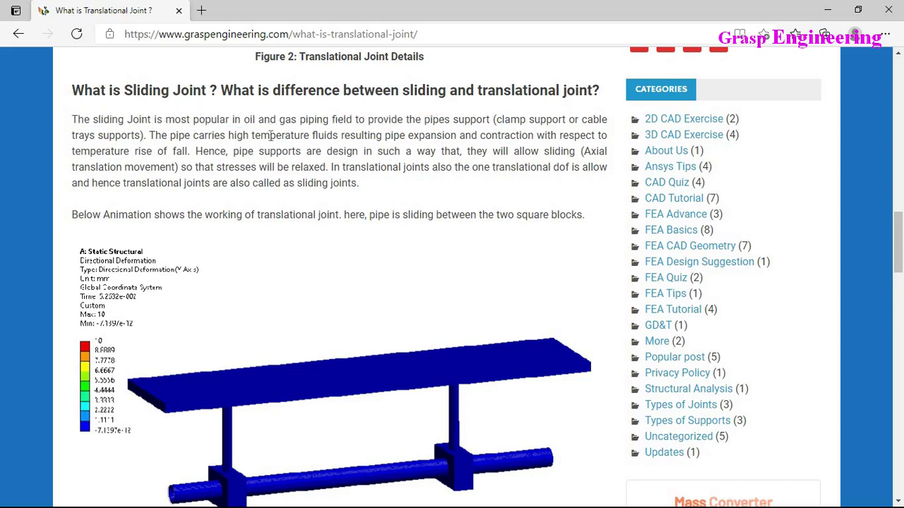
Highlight the sentence on pipe expansion and contraction, the phrase "so that stresses will be relaxed", and the whole sliding joint paragraph
{"action": "left_click_drag", "start_coordinate": [149, 136], "coordinate": [191, 151]}
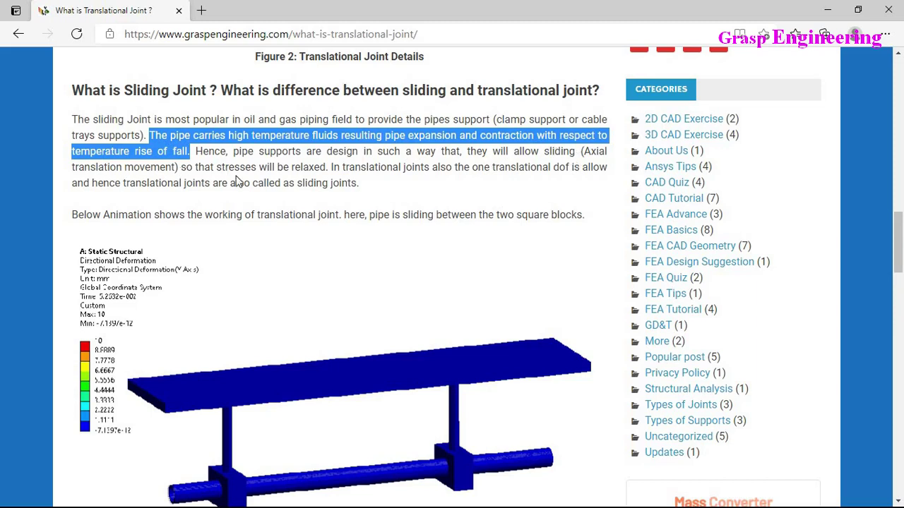
{"action": "left_click_drag", "start_coordinate": [327, 166], "coordinate": [181, 166]}
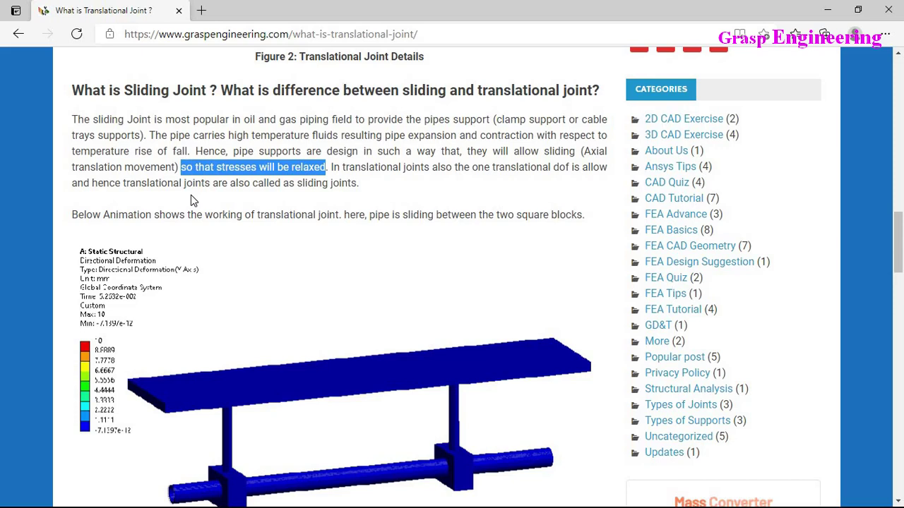
{"action": "left_click", "coordinate": [355, 173]}
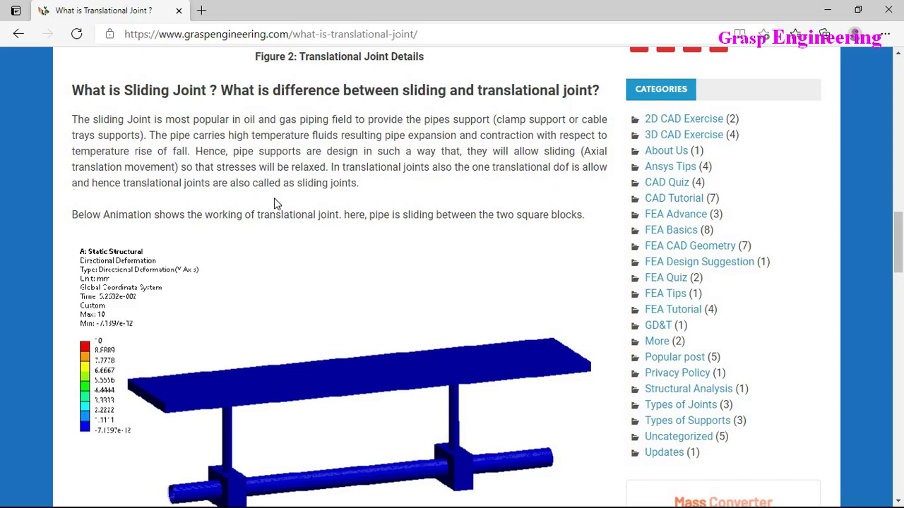
{"action": "left_click_drag", "start_coordinate": [364, 192], "coordinate": [70, 129]}
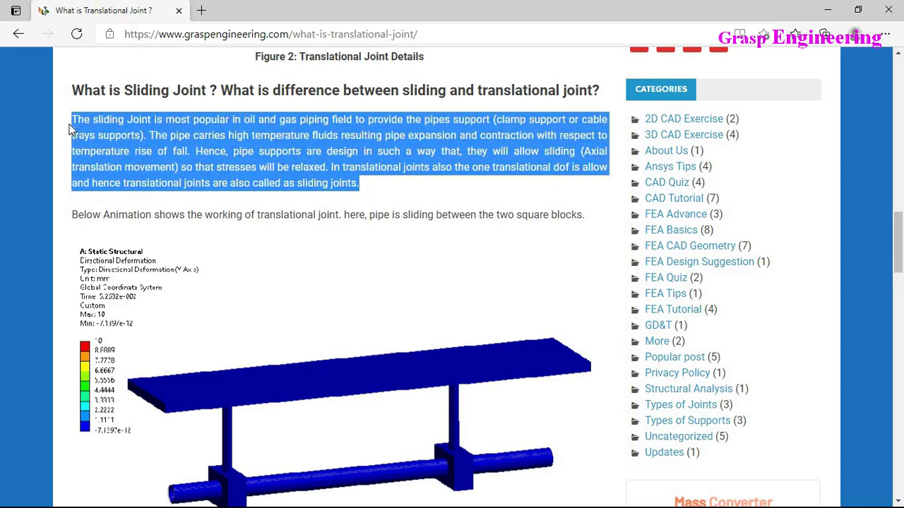
{"action": "left_click", "coordinate": [336, 228]}
Look back over the whole translational joint article, including the Summary, animation, joint details table, creation instructions and introduction
{"action": "scroll", "coordinate": [346, 270], "scroll_direction": "down", "scroll_amount": 3}
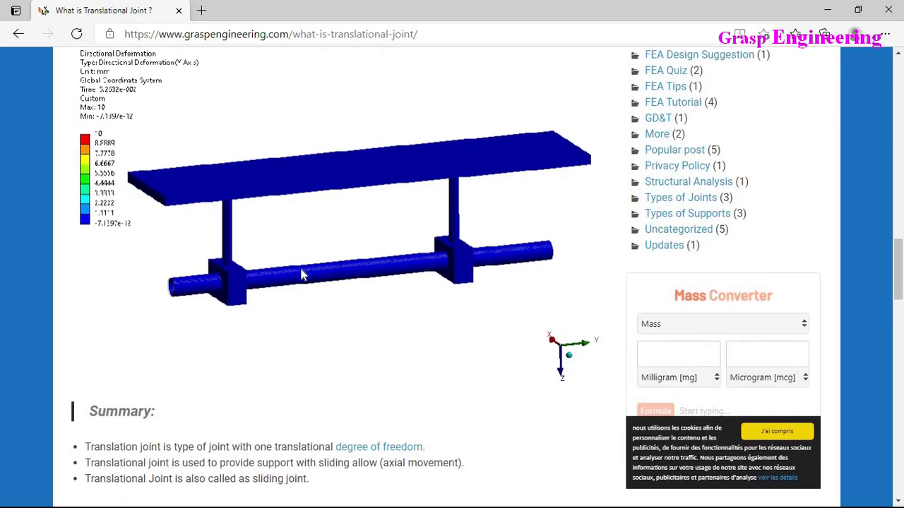
{"action": "scroll", "coordinate": [304, 277], "scroll_direction": "up", "scroll_amount": 2}
{"action": "scroll", "coordinate": [308, 303], "scroll_direction": "up", "scroll_amount": 10}
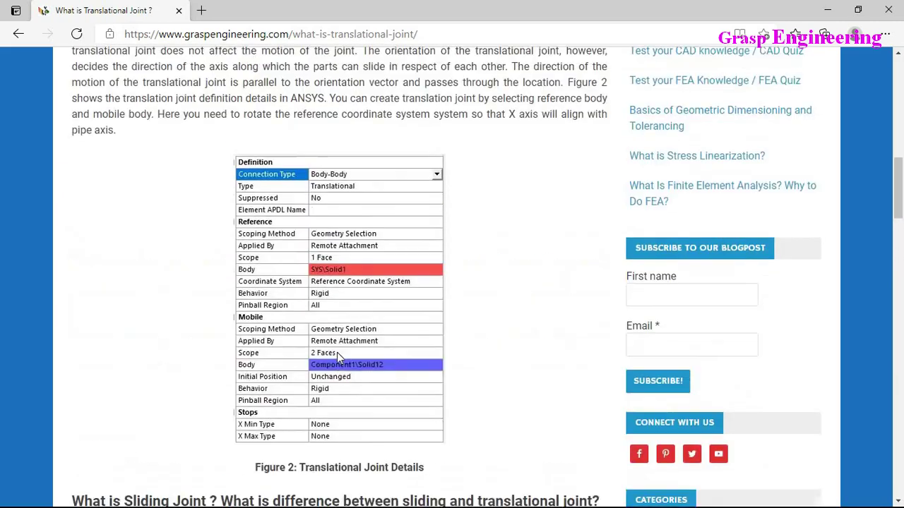
{"action": "scroll", "coordinate": [337, 352], "scroll_direction": "up", "scroll_amount": 5}
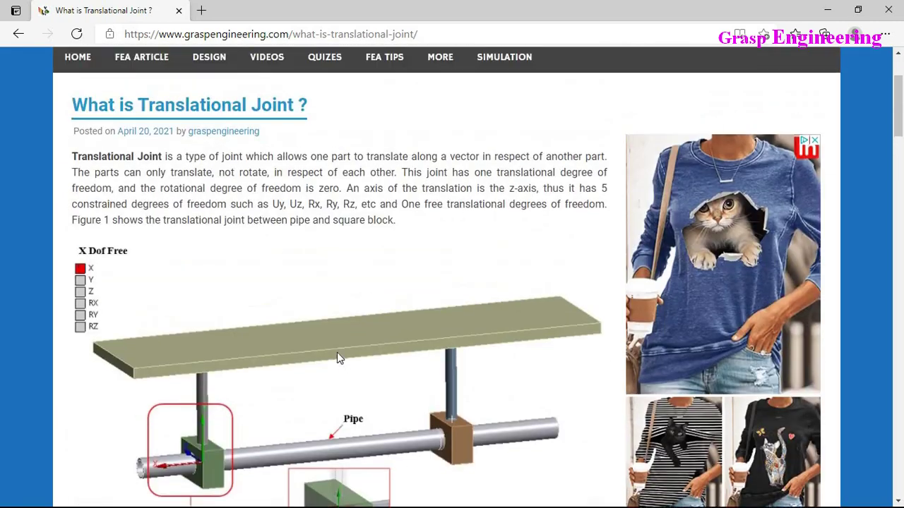
{"action": "scroll", "coordinate": [337, 353], "scroll_direction": "down", "scroll_amount": 5}
{"action": "scroll", "coordinate": [337, 352], "scroll_direction": "down", "scroll_amount": 7}
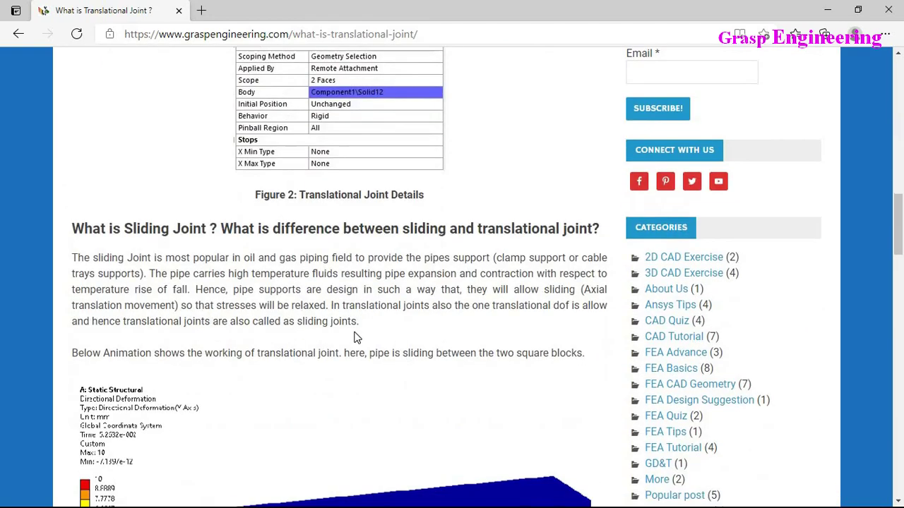
{"action": "scroll", "coordinate": [424, 339], "scroll_direction": "down", "scroll_amount": 3}
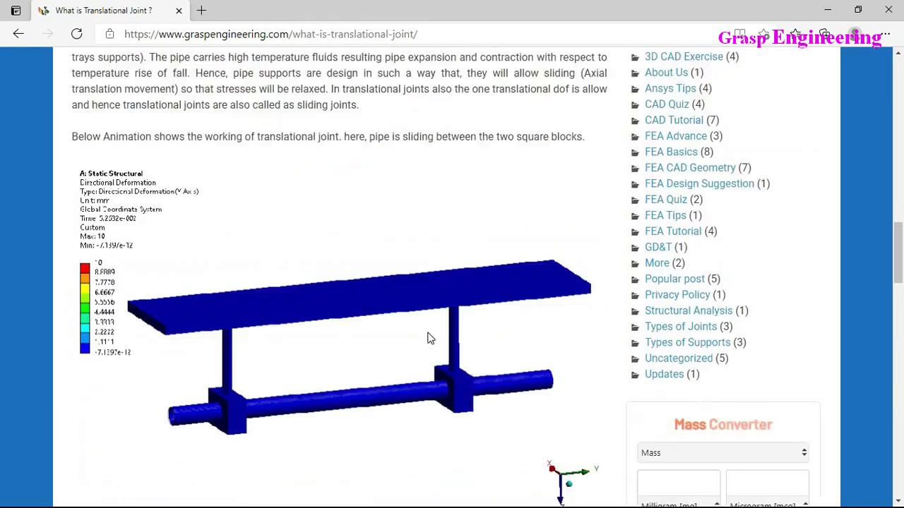
{"action": "scroll", "coordinate": [189, 256], "scroll_direction": "up", "scroll_amount": 1}
{"action": "scroll", "coordinate": [188, 256], "scroll_direction": "up", "scroll_amount": 7}
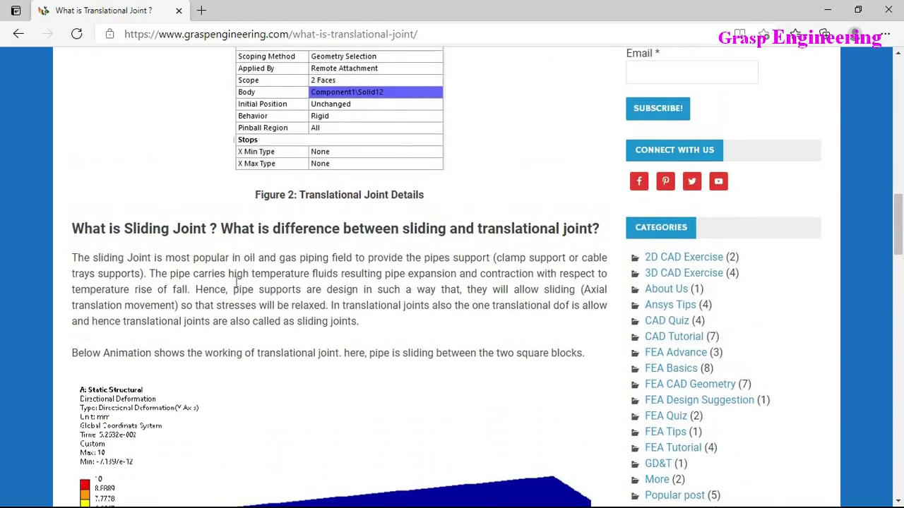
{"action": "scroll", "coordinate": [325, 299], "scroll_direction": "down", "scroll_amount": 3}
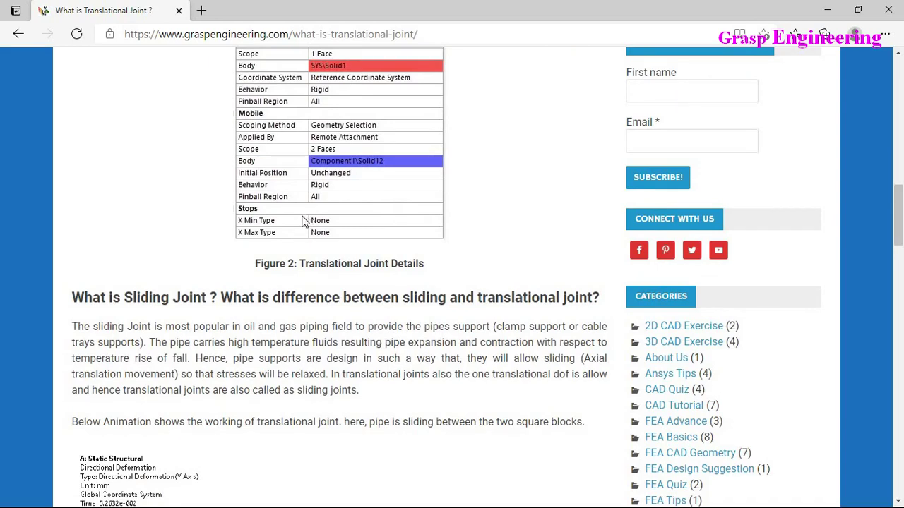
{"action": "scroll", "coordinate": [353, 253], "scroll_direction": "up", "scroll_amount": 5}
{"action": "scroll", "coordinate": [375, 252], "scroll_direction": "up", "scroll_amount": 5}
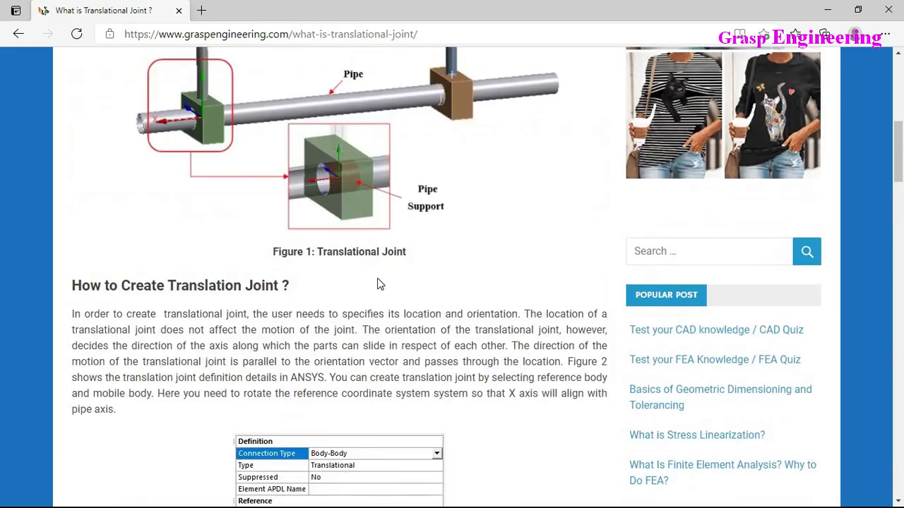
{"action": "scroll", "coordinate": [386, 313], "scroll_direction": "up", "scroll_amount": 4}
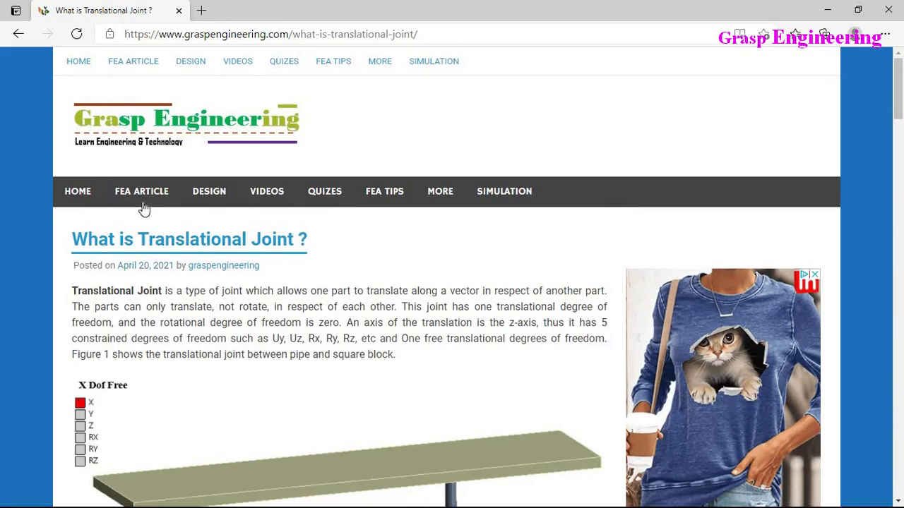
{"action": "mouse_move", "coordinate": [144, 203]}
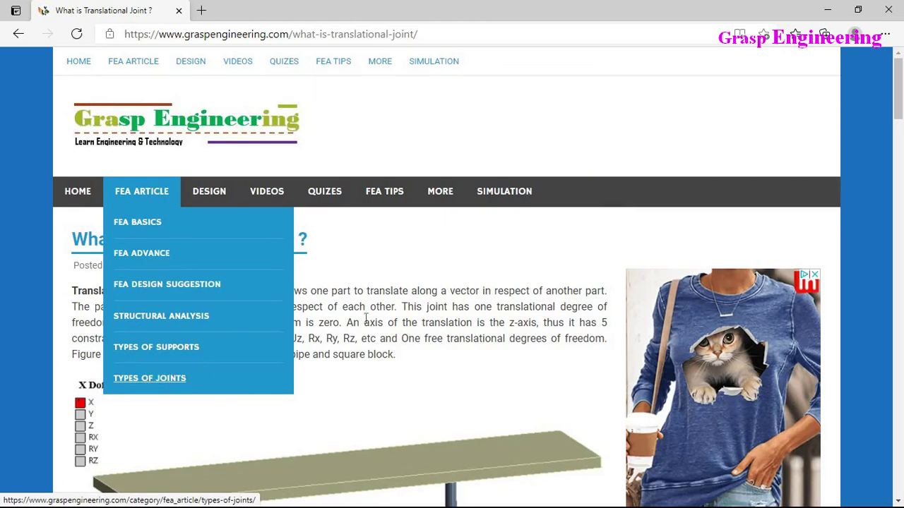
{"action": "mouse_move", "coordinate": [210, 186]}
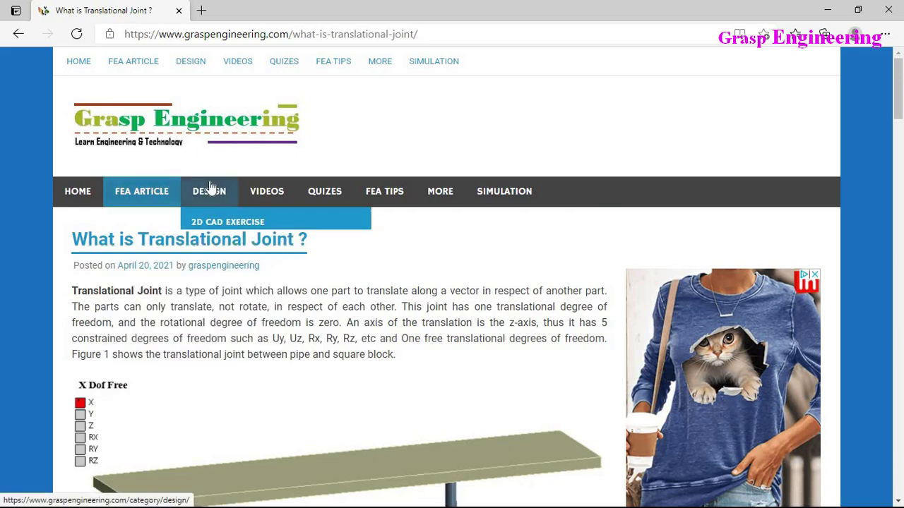
{"action": "mouse_move", "coordinate": [334, 198]}
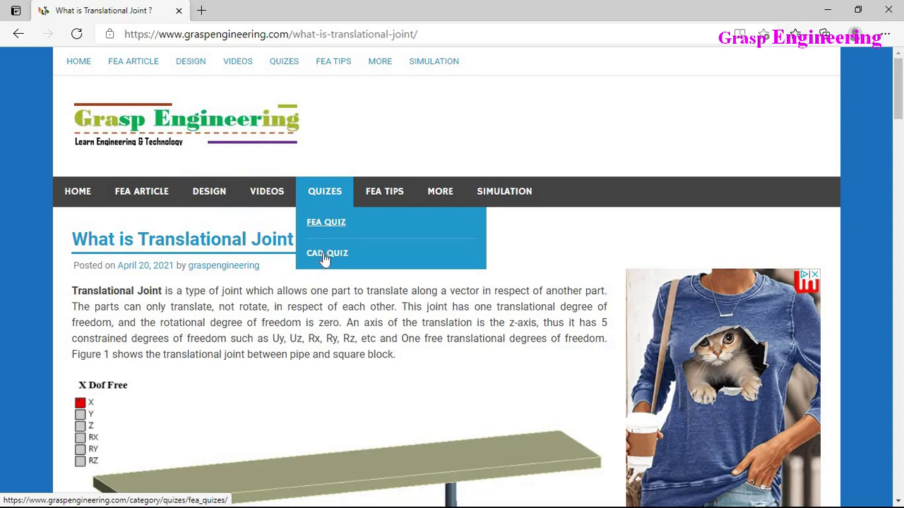
{"action": "mouse_move", "coordinate": [377, 202]}
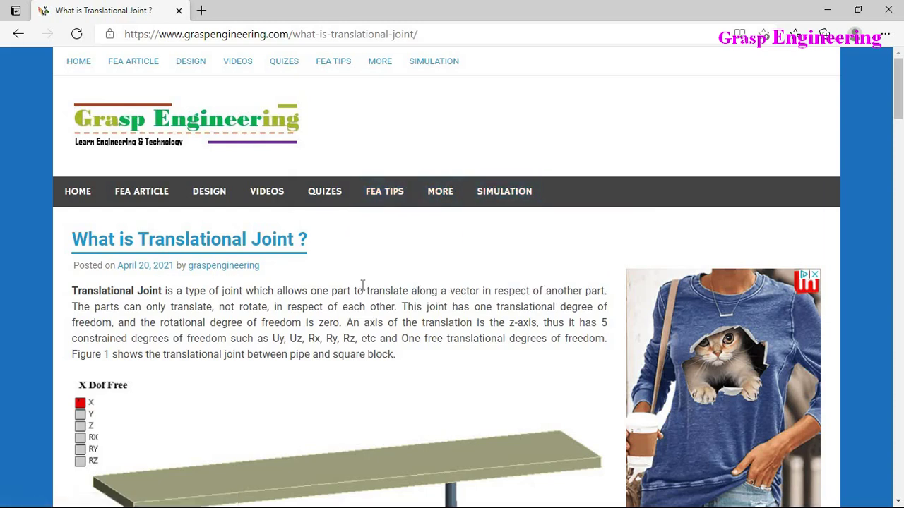
Switch to the Fixed_Sliding_Joint project in ANSYS Workbench and collapse the Analysis Systems group
{"action": "key", "text": "alt+Tab"}
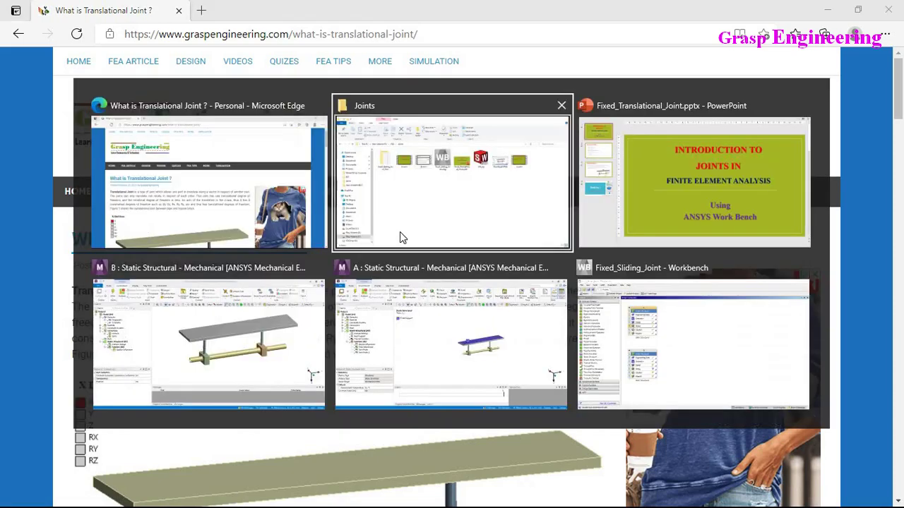
{"action": "left_click", "coordinate": [701, 380]}
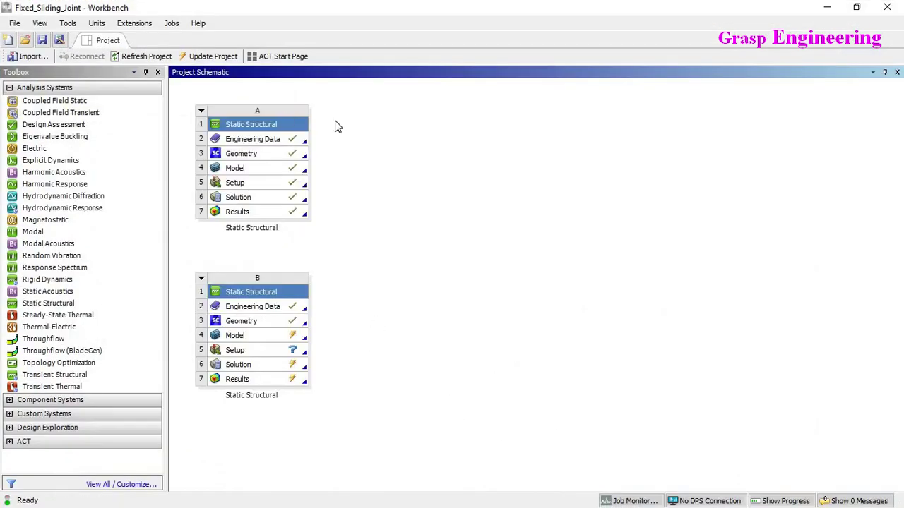
{"action": "left_click", "coordinate": [21, 90]}
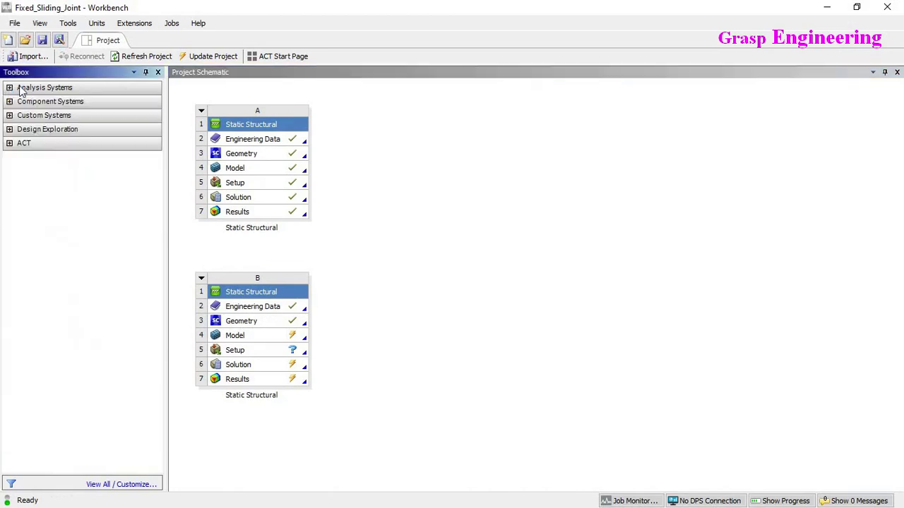
Open the model of Static Structural system B in Mechanical
{"action": "left_click", "coordinate": [583, 294]}
{"action": "double_click", "coordinate": [252, 337]}
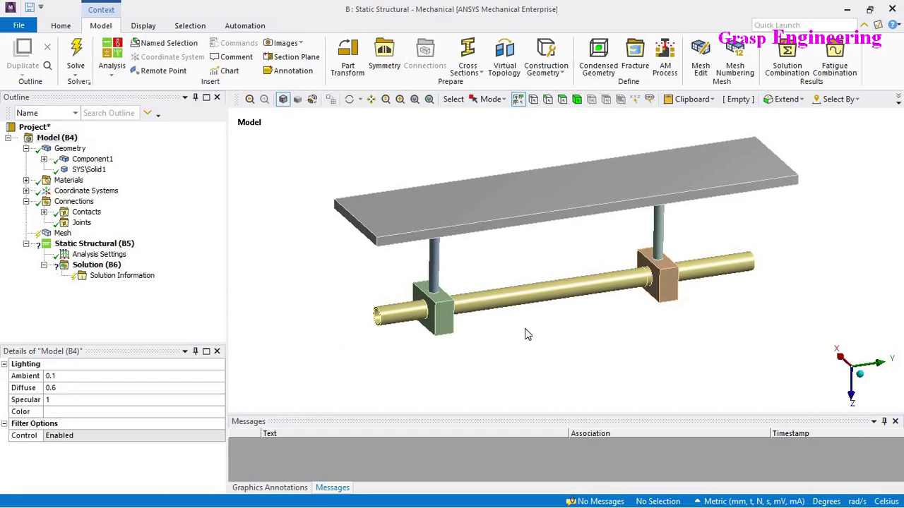
{"action": "mouse_move", "coordinate": [526, 333]}
{"action": "middle_mouse_down"}
{"action": "mouse_move", "coordinate": [520, 315]}
{"action": "mouse_move", "coordinate": [520, 332]}
{"action": "middle_mouse_up"}
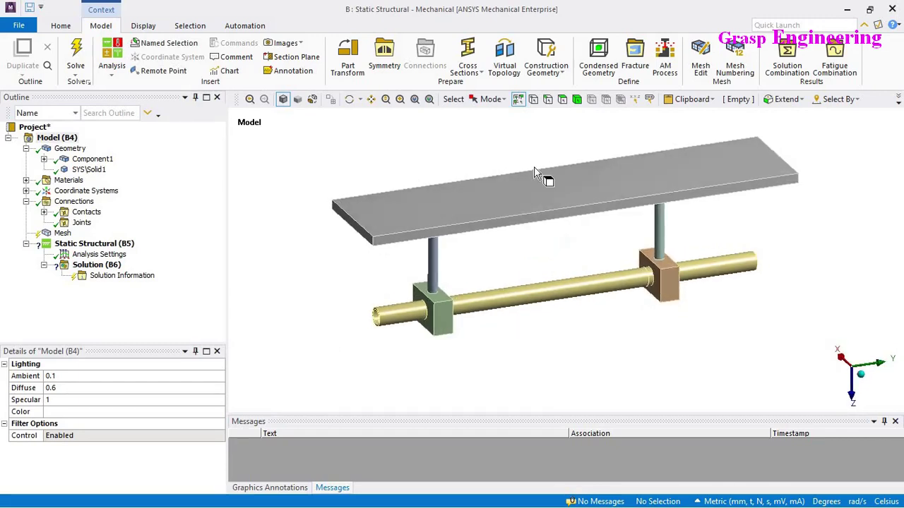
Turn on body selection and pick the flat plate and a vertical support rod to point out these bodies
{"action": "left_click", "coordinate": [577, 99]}
{"action": "left_click", "coordinate": [559, 228]}
{"action": "middle_click_drag", "start_coordinate": [558, 225], "coordinate": [508, 262]}
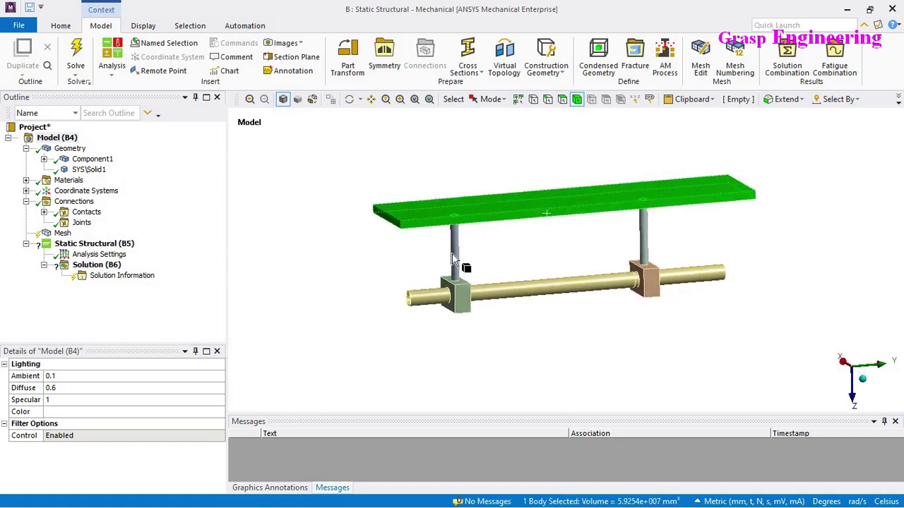
{"action": "left_click", "coordinate": [454, 253]}
{"action": "left_click", "coordinate": [581, 342]}
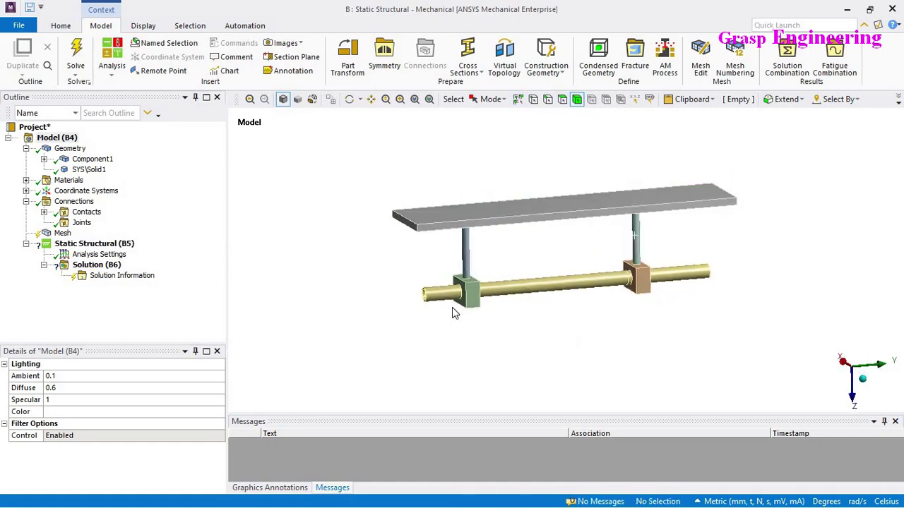
Pick the two support blocks and the pipe one by one, ending with no body selected
{"action": "scroll", "coordinate": [423, 323], "scroll_direction": "up", "scroll_amount": 3}
{"action": "left_click", "coordinate": [407, 323]}
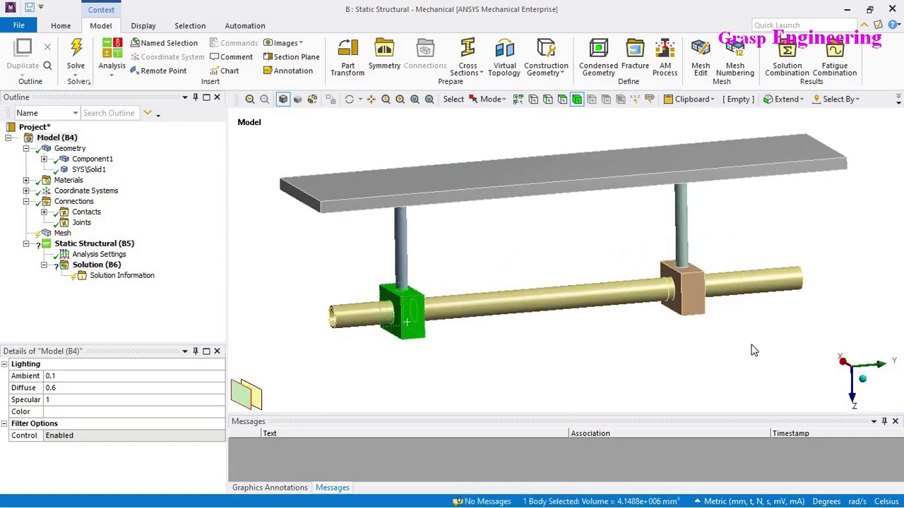
{"action": "left_click", "coordinate": [699, 312]}
{"action": "left_click", "coordinate": [506, 381]}
{"action": "left_click", "coordinate": [541, 306]}
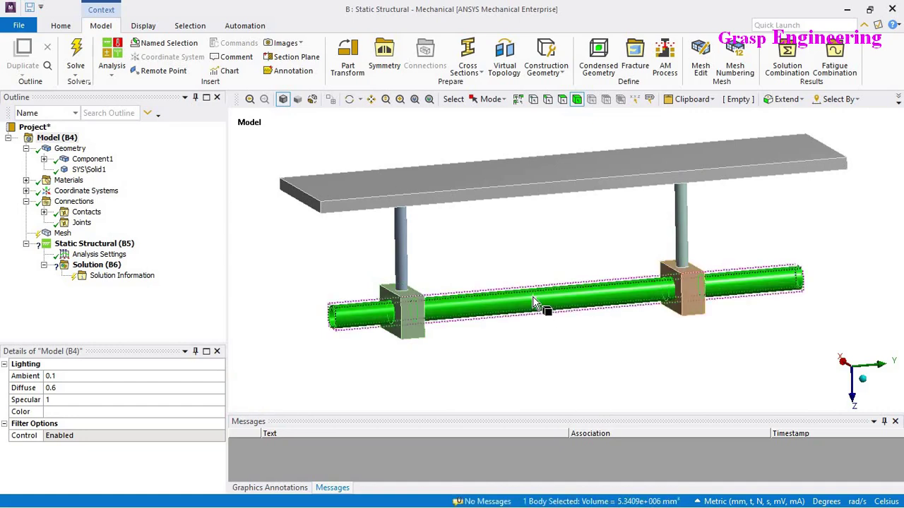
{"action": "middle_click_drag", "start_coordinate": [536, 304], "coordinate": [537, 233]}
{"action": "left_click", "coordinate": [494, 241]}
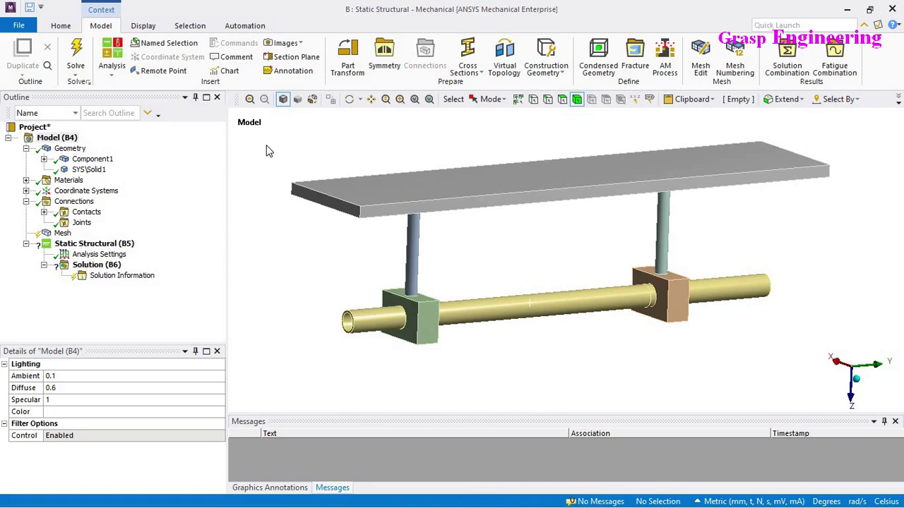
Examine Component1 under Geometry and its individual solids in the model, ending with its list of solids collapsed
{"action": "left_click", "coordinate": [69, 149]}
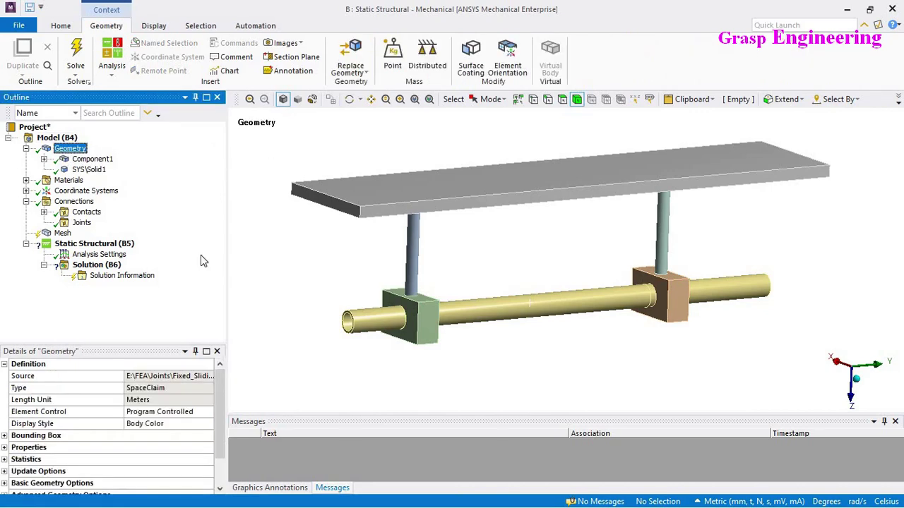
{"action": "left_click", "coordinate": [92, 159]}
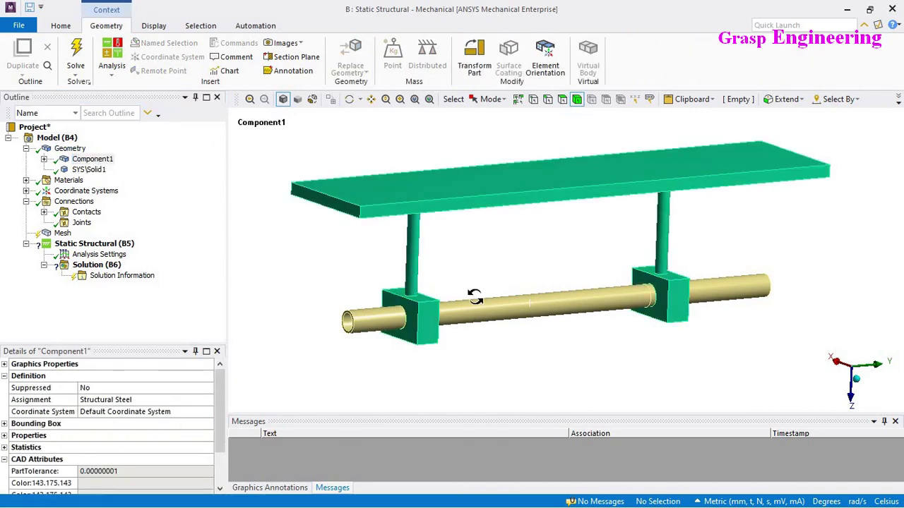
{"action": "middle_click_drag", "start_coordinate": [474, 297], "coordinate": [476, 308]}
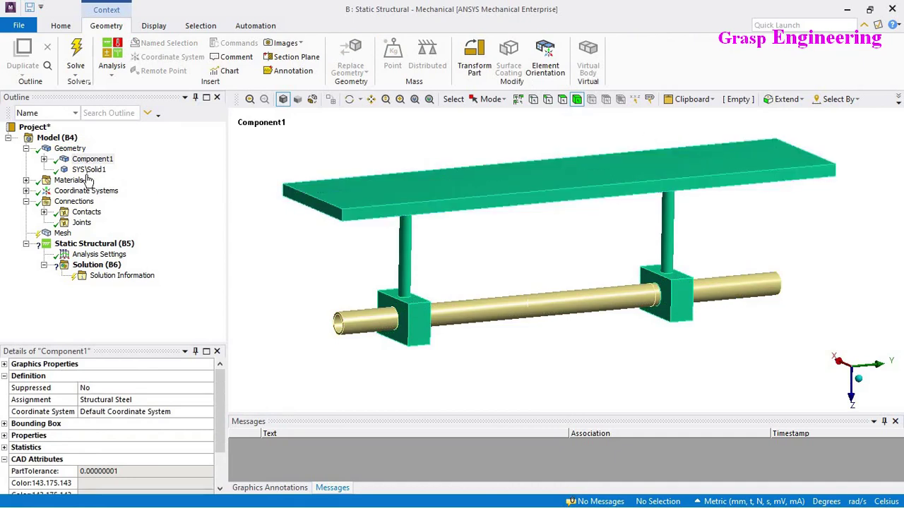
{"action": "left_click", "coordinate": [43, 158]}
{"action": "left_click", "coordinate": [101, 180]}
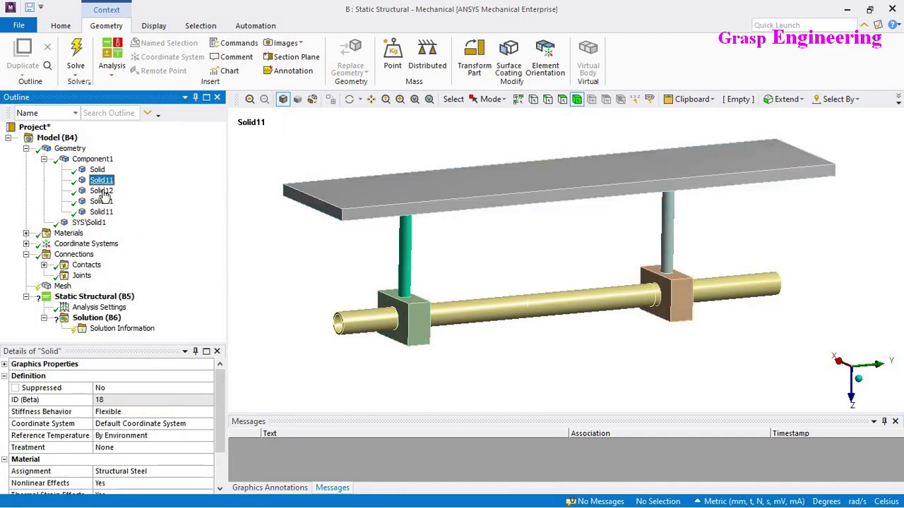
{"action": "left_click", "coordinate": [101, 191]}
{"action": "left_click", "coordinate": [101, 201]}
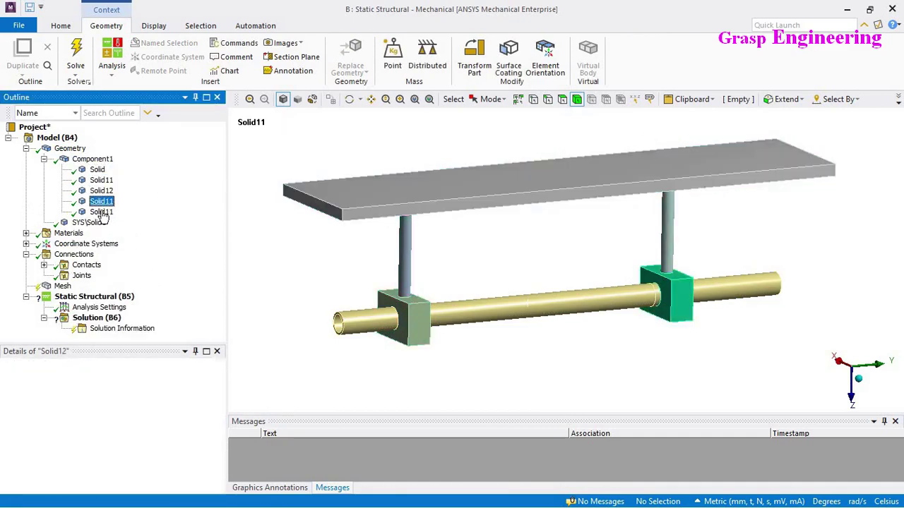
{"action": "left_click", "coordinate": [44, 159]}
{"action": "left_click", "coordinate": [315, 274]}
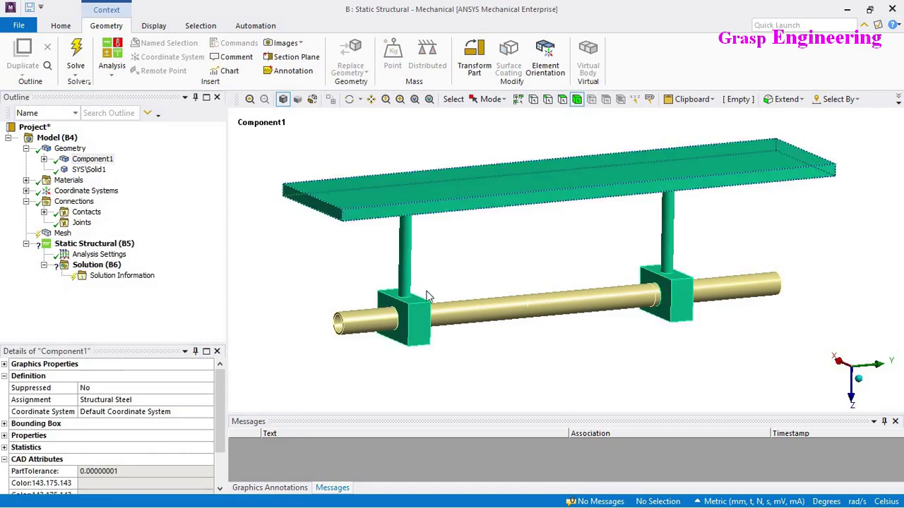
Compare which bodies belong to SYS\Solid1 and which to Component1 by highlighting the two parts alternately
{"action": "left_click", "coordinate": [78, 171]}
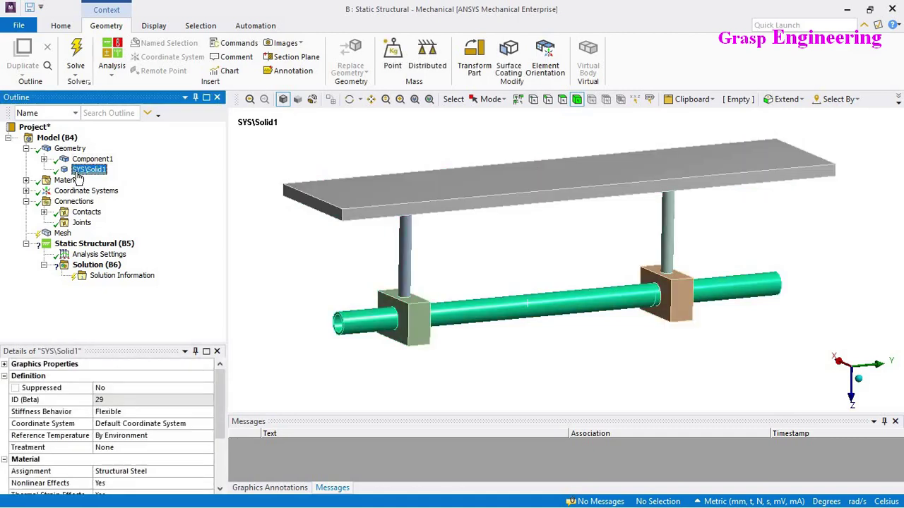
{"action": "left_click", "coordinate": [92, 159]}
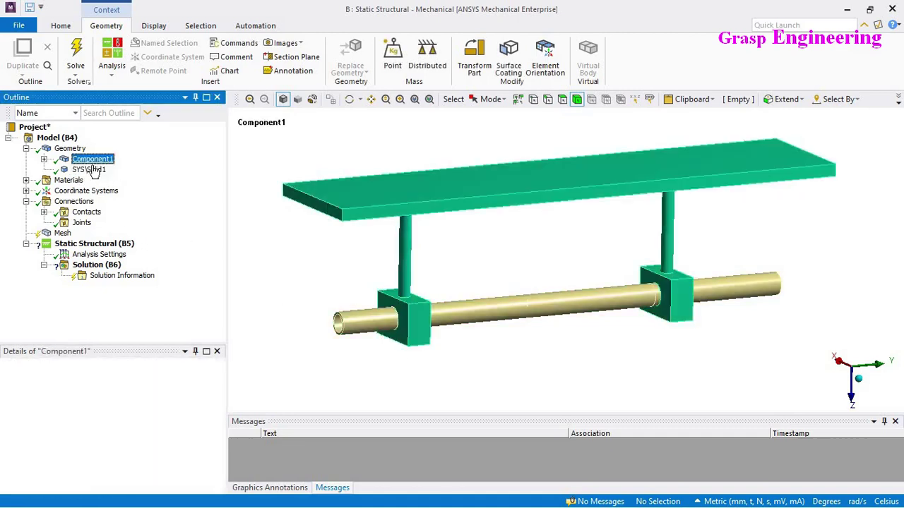
{"action": "left_click", "coordinate": [89, 169]}
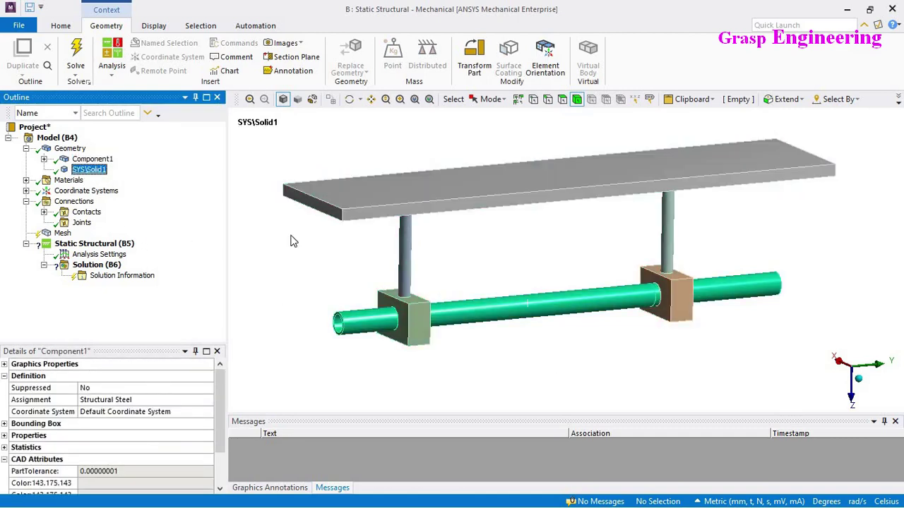
{"action": "left_click", "coordinate": [491, 264]}
{"action": "left_click", "coordinate": [91, 159]}
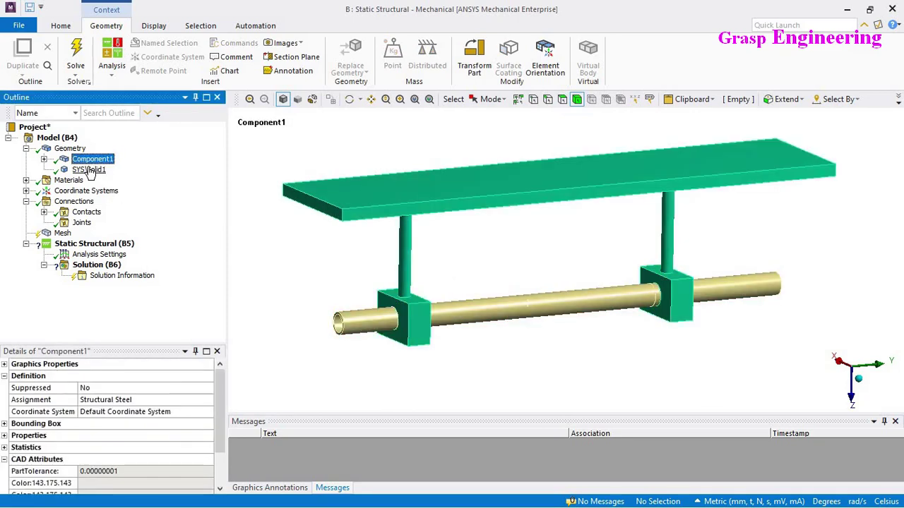
{"action": "left_click", "coordinate": [88, 170]}
{"action": "left_click", "coordinate": [303, 317]}
Expand Materials and show the material data of Structural Steel
{"action": "left_click", "coordinate": [26, 180]}
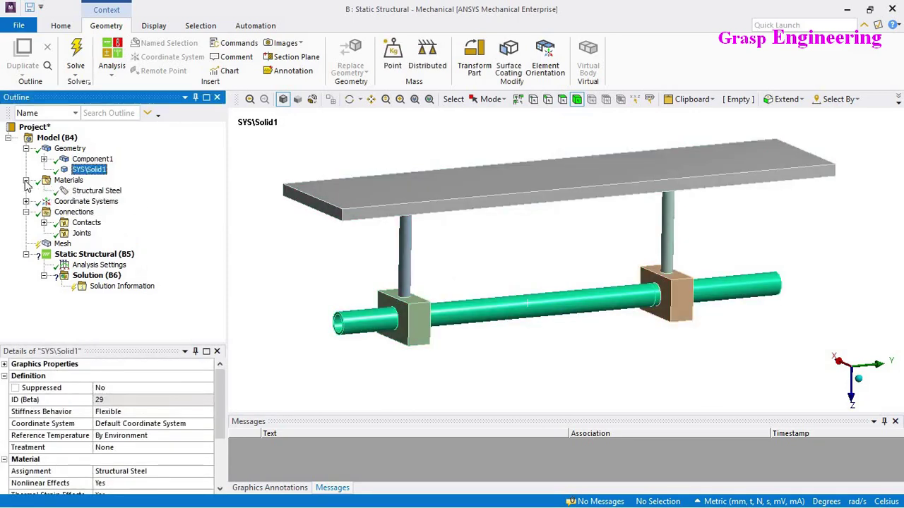
{"action": "left_click", "coordinate": [97, 192]}
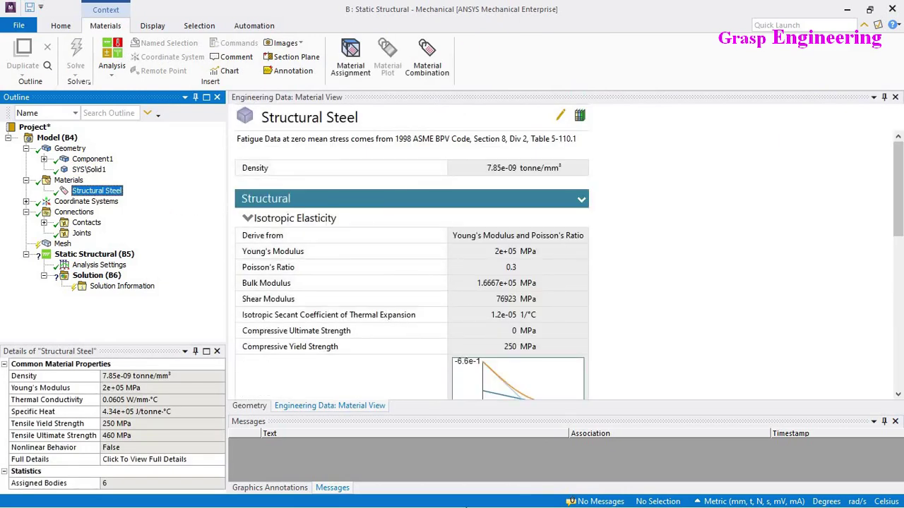
{"action": "key", "text": "alt+Tab"}
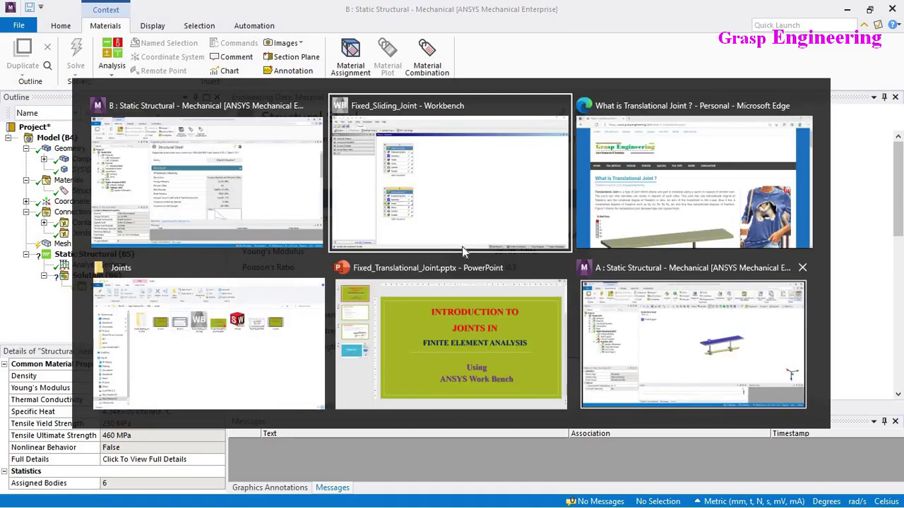
{"action": "left_click", "coordinate": [591, 355]}
{"action": "key", "text": "alt+Tab"}
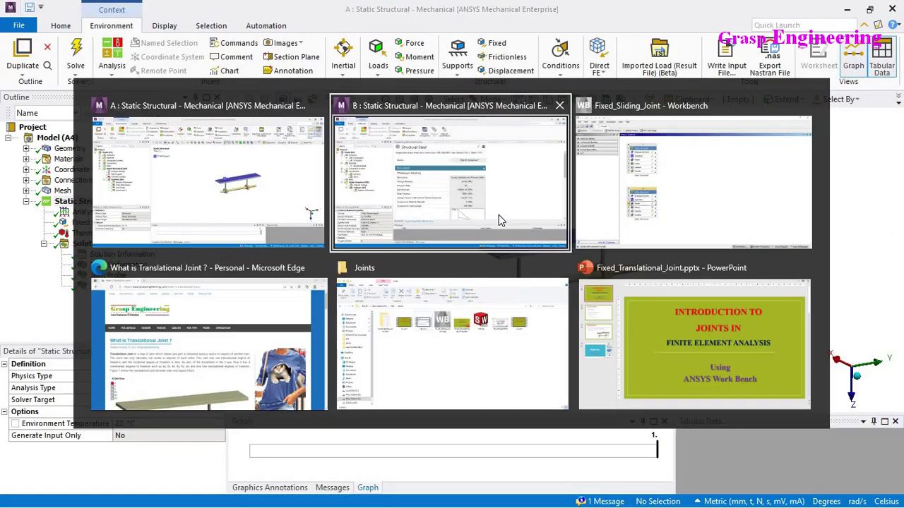
{"action": "left_click", "coordinate": [499, 221]}
{"action": "key", "text": "alt+Tab"}
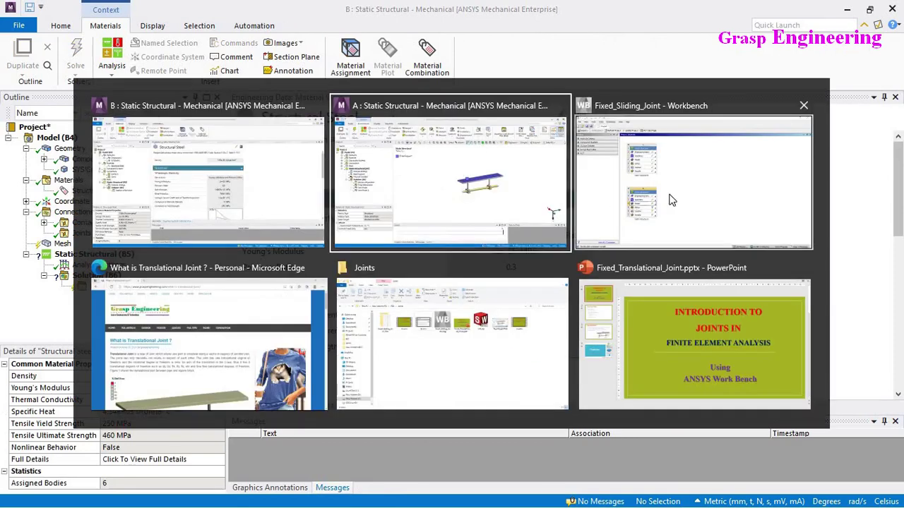
Switch to the Fixed_Sliding_Joint project in Workbench and open the Engineering Data of system B at its new material entry
{"action": "left_click", "coordinate": [584, 204]}
{"action": "left_click", "coordinate": [540, 291]}
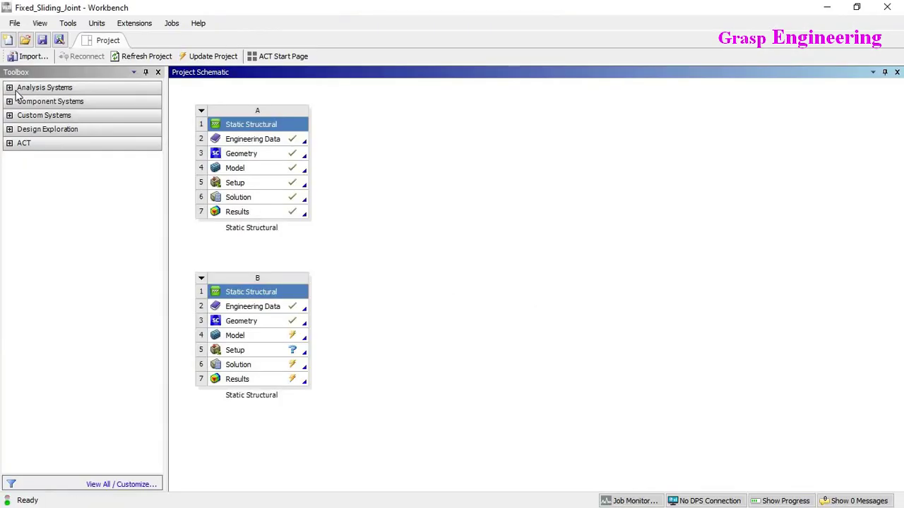
{"action": "double_click", "coordinate": [260, 307]}
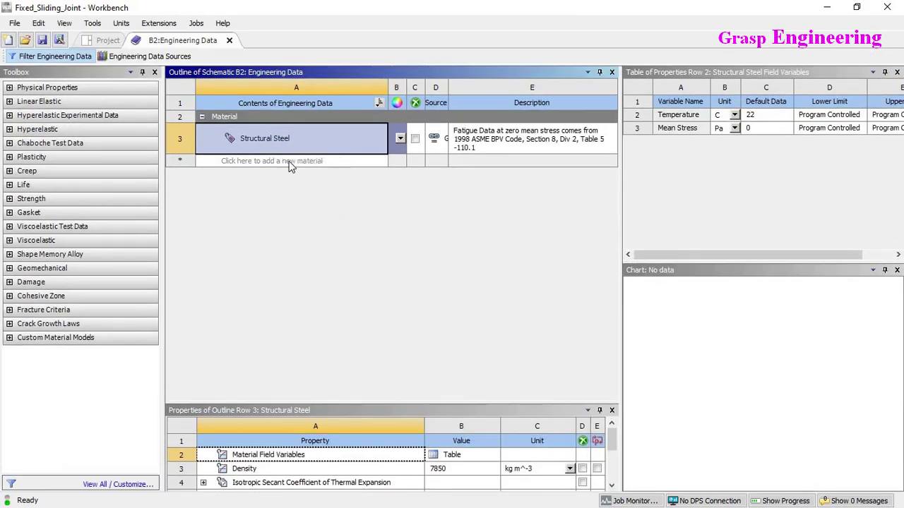
{"action": "left_click", "coordinate": [289, 166]}
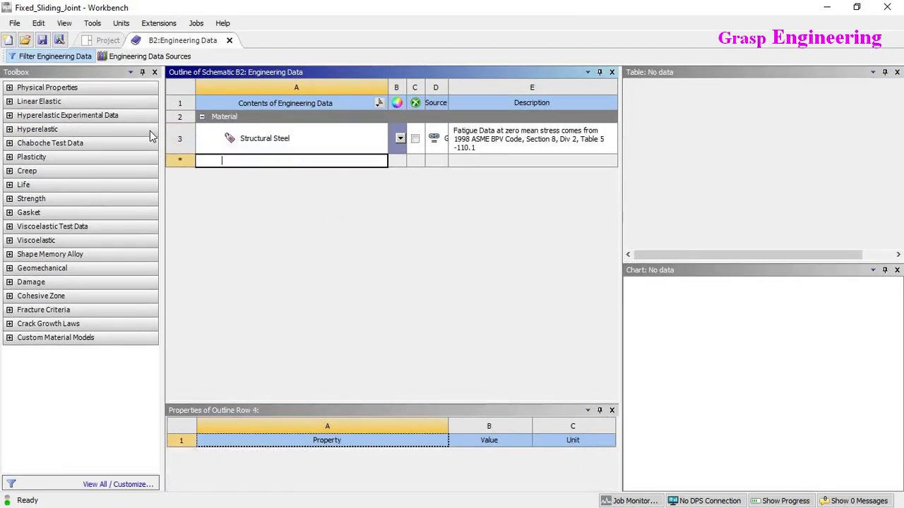
Browse the General Materials library in Engineering Data Sources and check where Structural Steel is used
{"action": "left_click", "coordinate": [147, 58]}
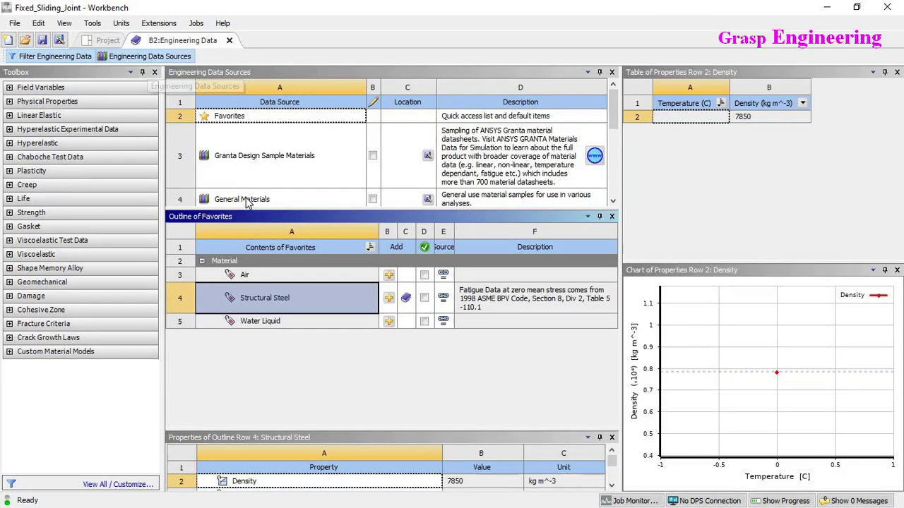
{"action": "left_click", "coordinate": [244, 200]}
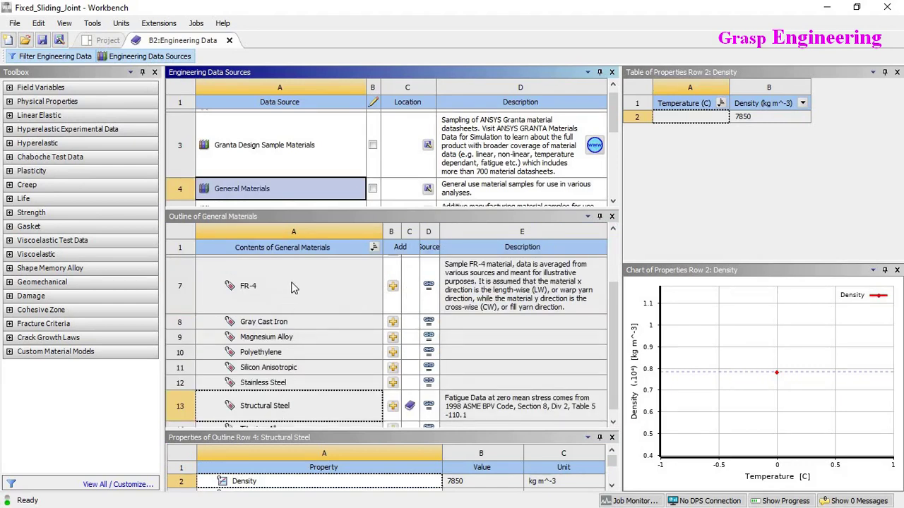
{"action": "scroll", "coordinate": [317, 375], "scroll_direction": "down", "scroll_amount": 1}
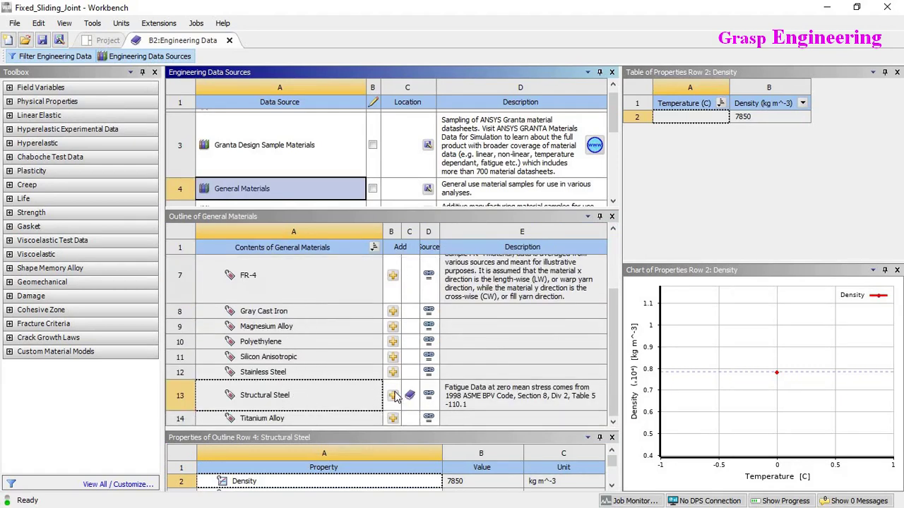
{"action": "mouse_move", "coordinate": [413, 400]}
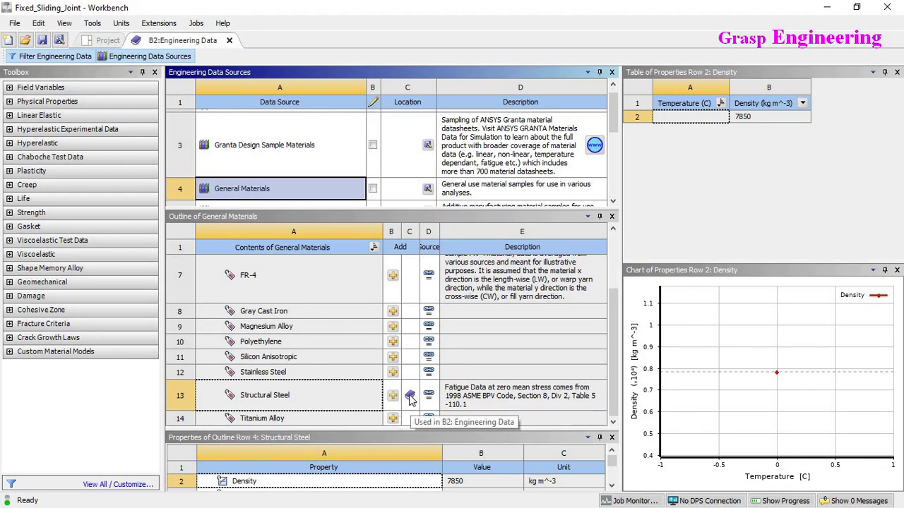
Leave the material library, select Structural Steel in system B's Engineering Data and enlarge its property table for review
{"action": "left_click", "coordinate": [166, 56]}
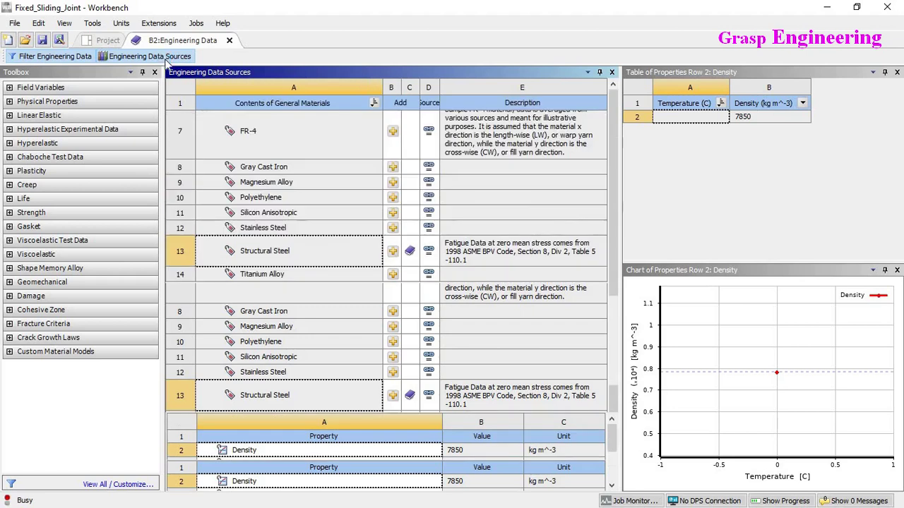
{"action": "left_click", "coordinate": [275, 141]}
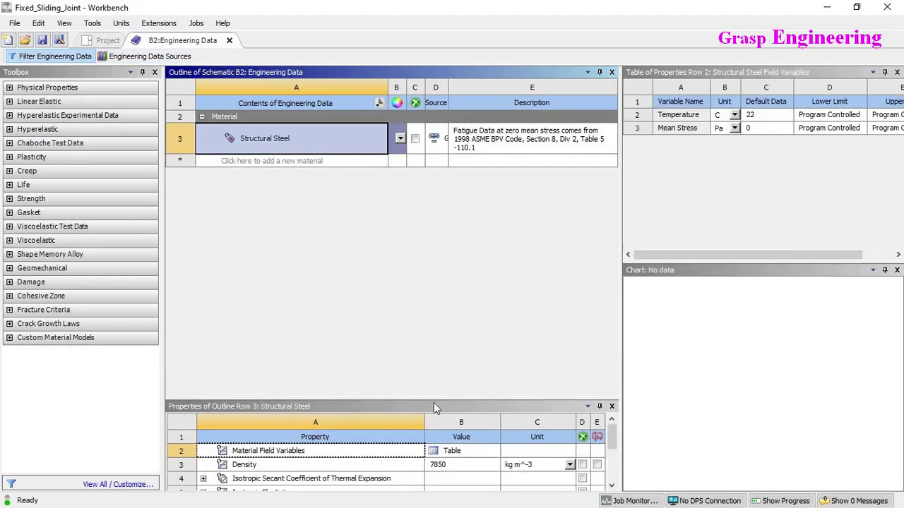
{"action": "left_click_drag", "start_coordinate": [409, 400], "coordinate": [411, 305]}
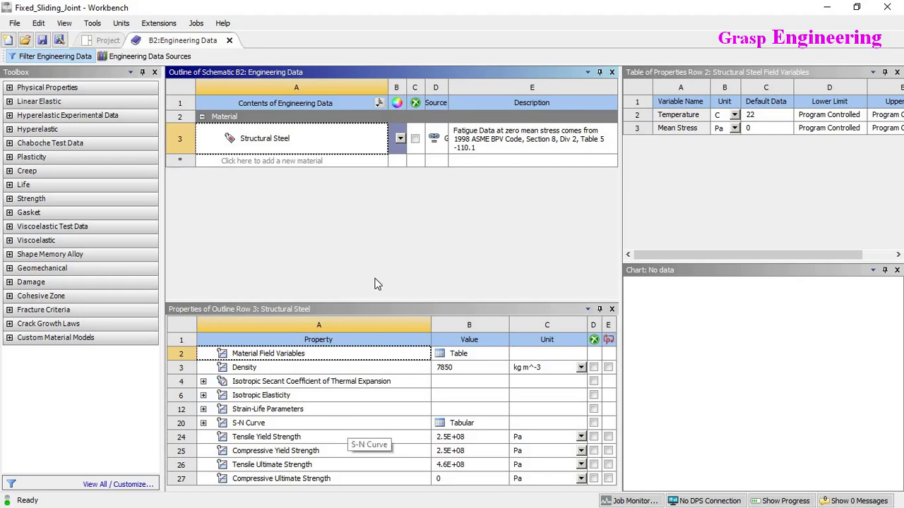
{"action": "left_click", "coordinate": [336, 208]}
Close the Engineering Data of system B and return to its model in Mechanical
{"action": "left_click", "coordinate": [229, 41]}
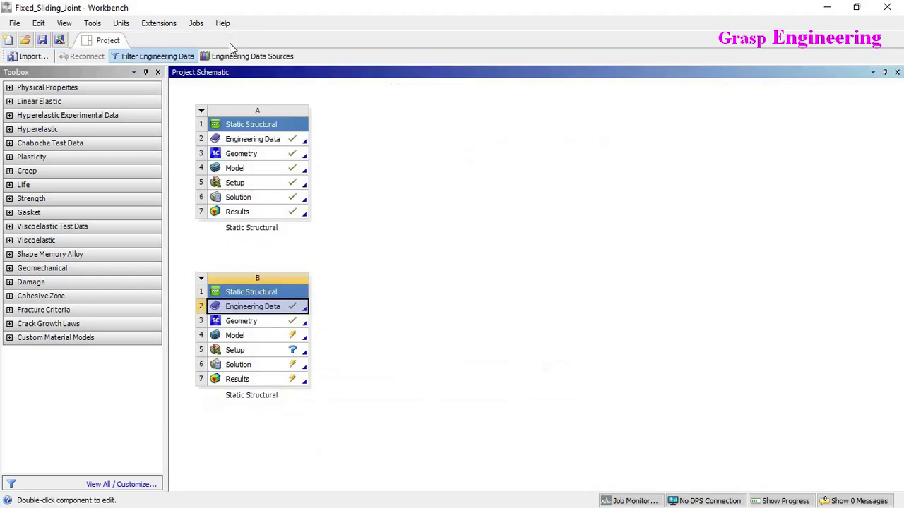
{"action": "left_click", "coordinate": [477, 346]}
{"action": "left_click", "coordinate": [281, 339]}
{"action": "double_click", "coordinate": [281, 339]}
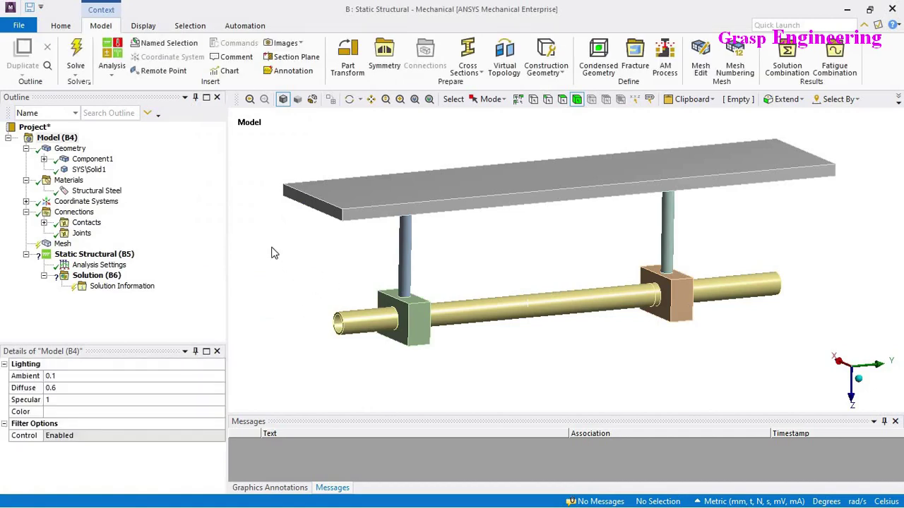
Expand the contacts under Connections and set Generate Automatic Connection On Refresh to No
{"action": "left_click", "coordinate": [45, 213]}
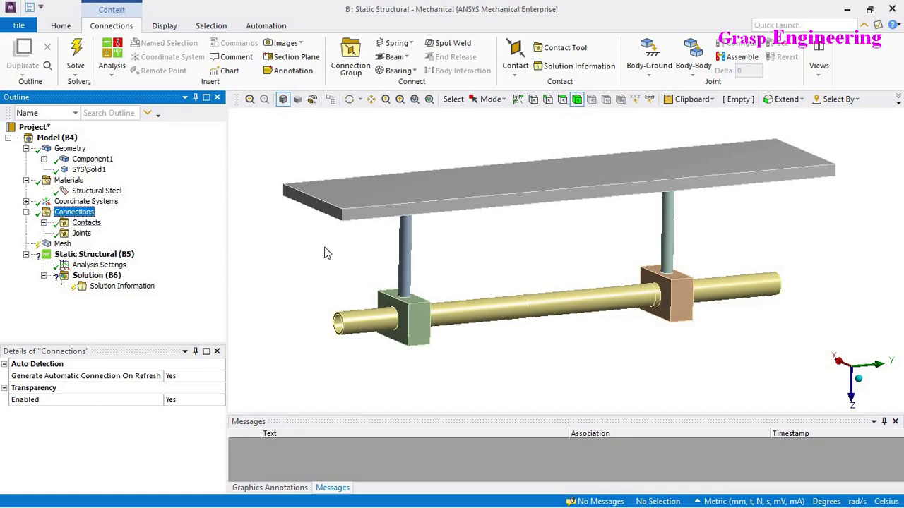
{"action": "left_click", "coordinate": [84, 224]}
{"action": "left_click", "coordinate": [44, 224]}
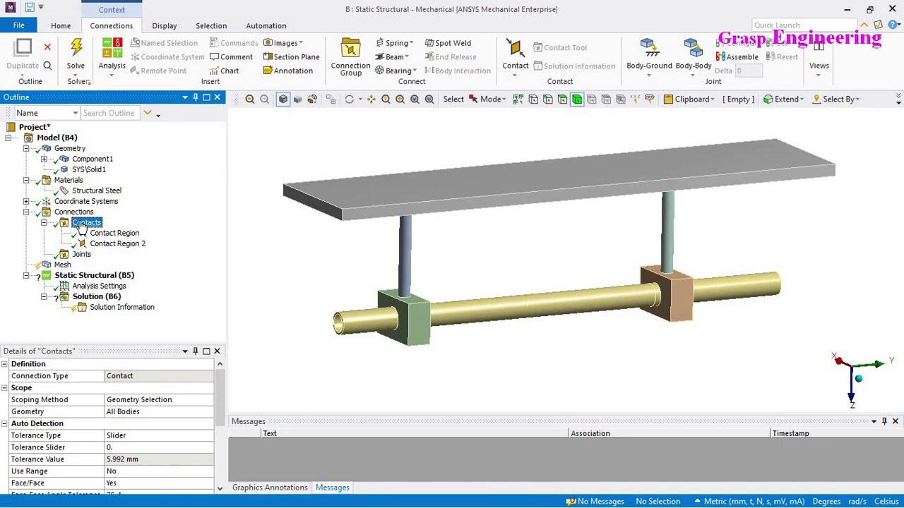
{"action": "left_click", "coordinate": [73, 212]}
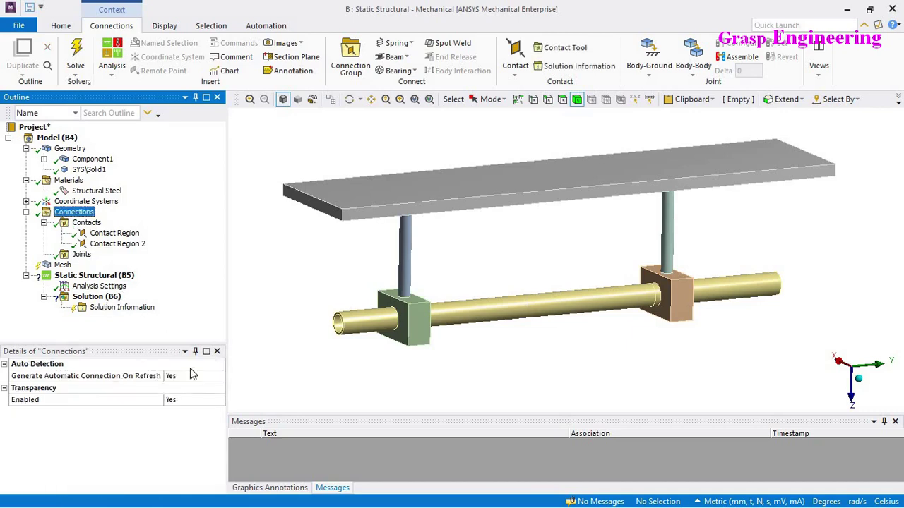
{"action": "left_click", "coordinate": [200, 377]}
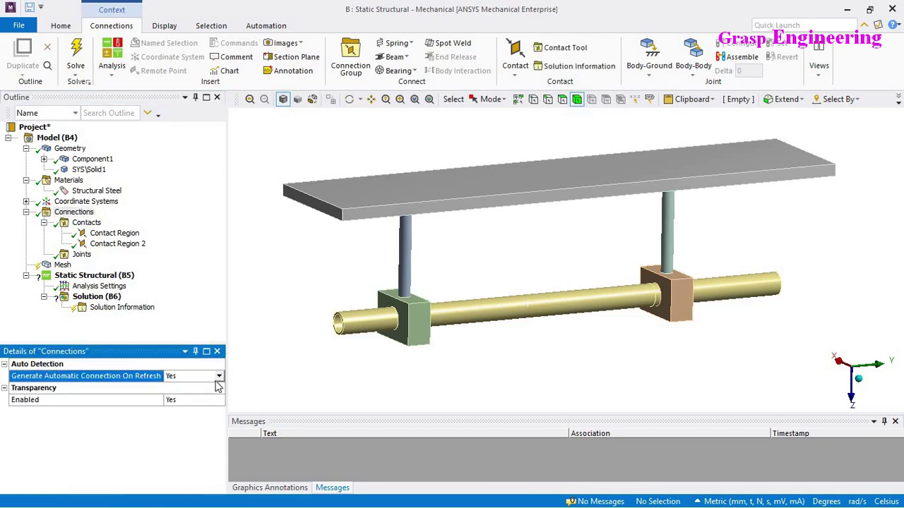
{"action": "left_click", "coordinate": [219, 377]}
{"action": "left_click", "coordinate": [202, 393]}
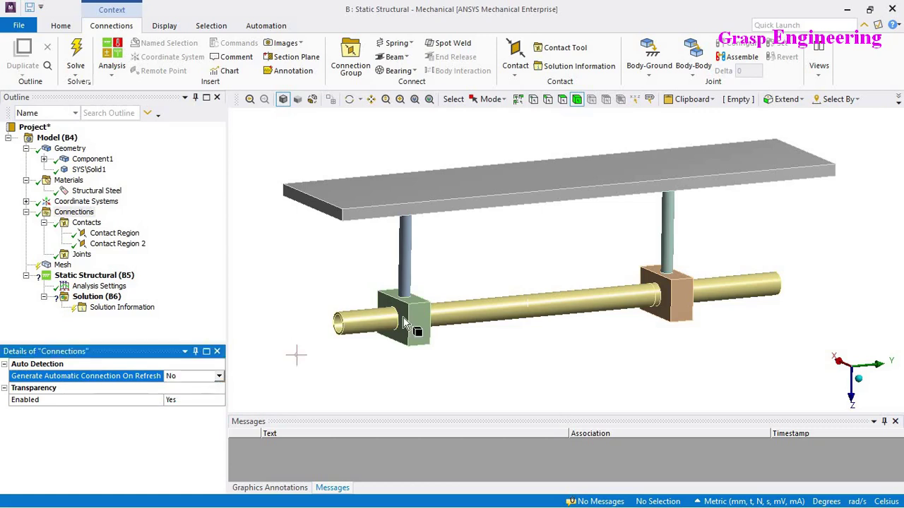
Review the bodies paired in Contact Region and Contact Region 2, and delete both contact regions
{"action": "left_click", "coordinate": [113, 234]}
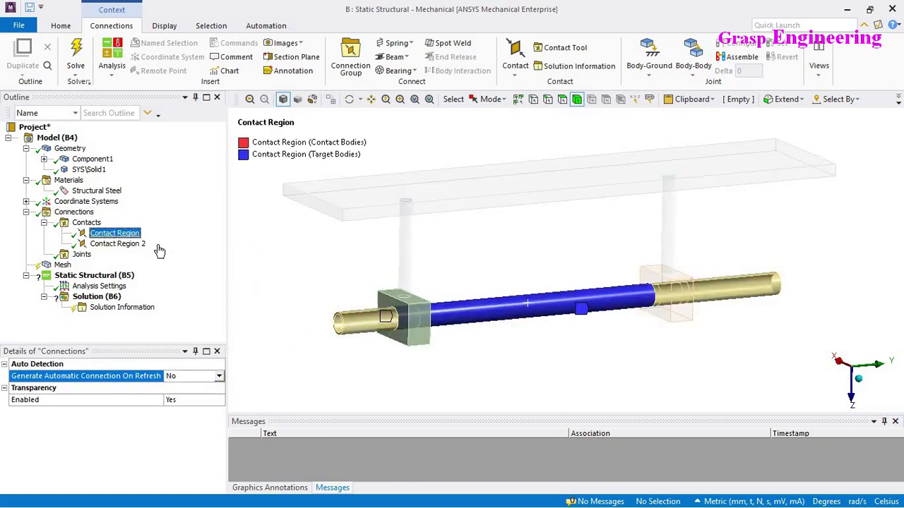
{"action": "middle_click_drag", "start_coordinate": [544, 337], "coordinate": [379, 330]}
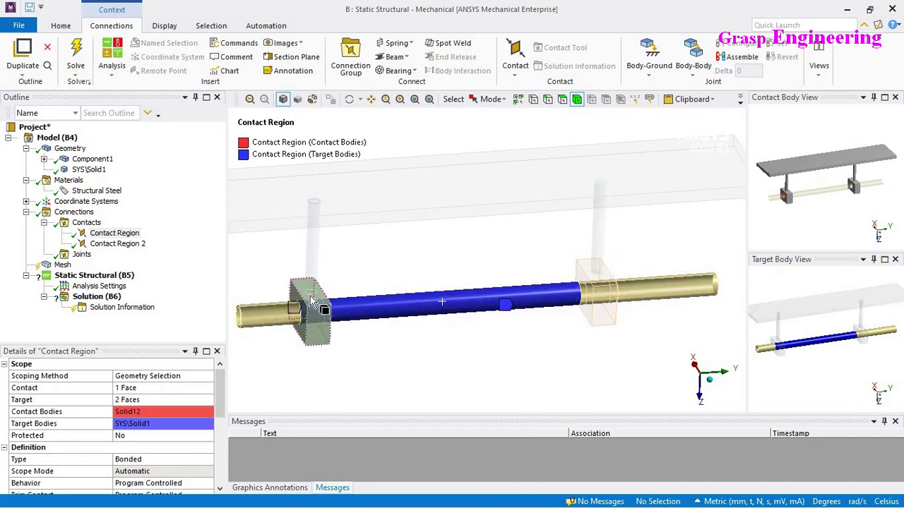
{"action": "left_click", "coordinate": [113, 243]}
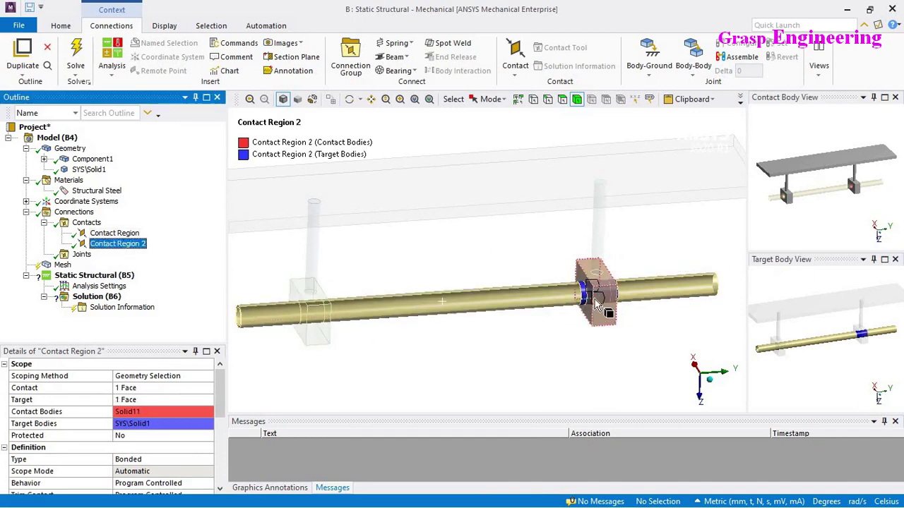
{"action": "left_click", "coordinate": [121, 245]}
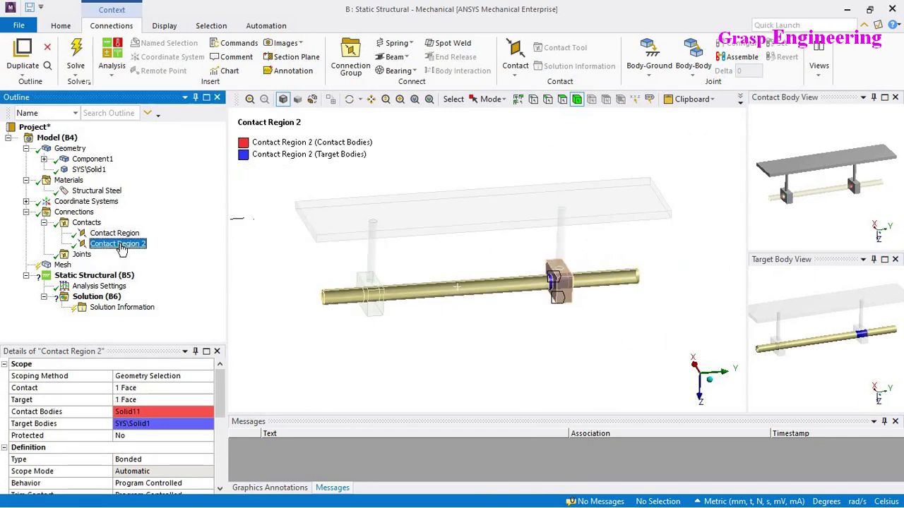
{"action": "left_click", "coordinate": [114, 233], "text": "ctrl"}
{"action": "right_click", "coordinate": [120, 234]}
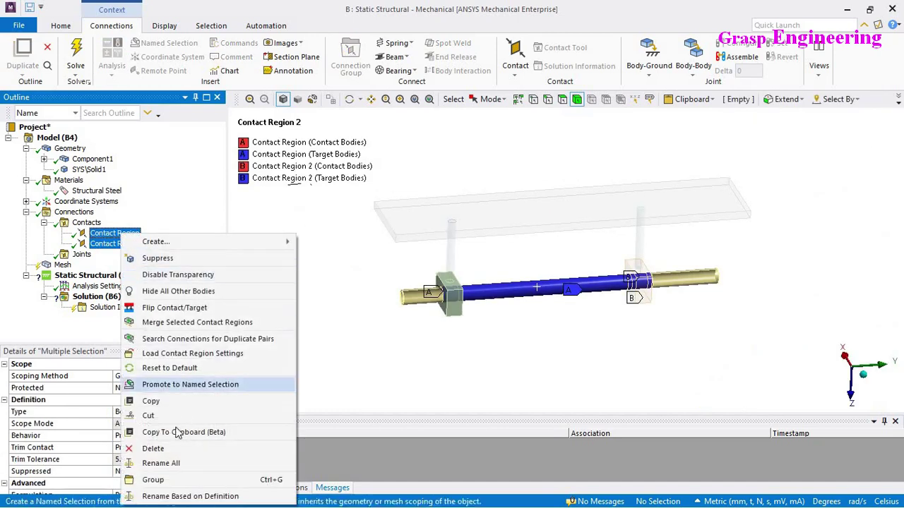
{"action": "left_click", "coordinate": [153, 450]}
{"action": "left_click", "coordinate": [459, 307]}
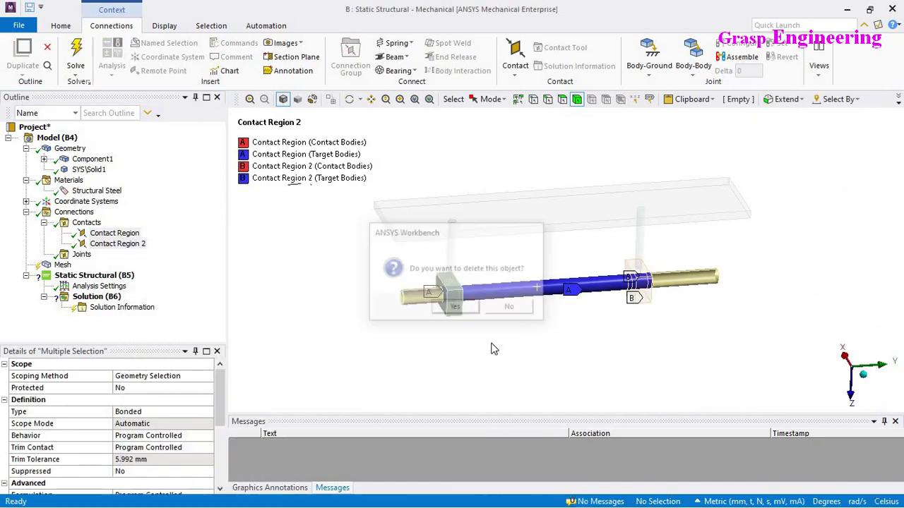
Insert a new joint in the Joints group under Connections
{"action": "mouse_move", "coordinate": [535, 330]}
{"action": "middle_mouse_down"}
{"action": "mouse_move", "coordinate": [579, 292]}
{"action": "mouse_move", "coordinate": [546, 317]}
{"action": "mouse_move", "coordinate": [476, 276]}
{"action": "mouse_move", "coordinate": [426, 267]}
{"action": "mouse_move", "coordinate": [417, 309]}
{"action": "mouse_move", "coordinate": [511, 328]}
{"action": "mouse_move", "coordinate": [521, 338]}
{"action": "middle_mouse_up"}
{"action": "scroll", "coordinate": [418, 309], "scroll_direction": "up", "scroll_amount": 3}
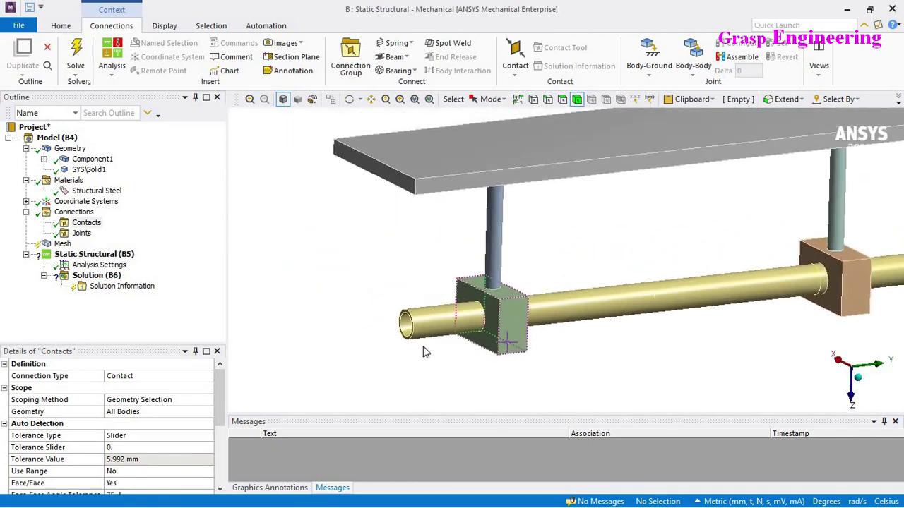
{"action": "right_click", "coordinate": [80, 236]}
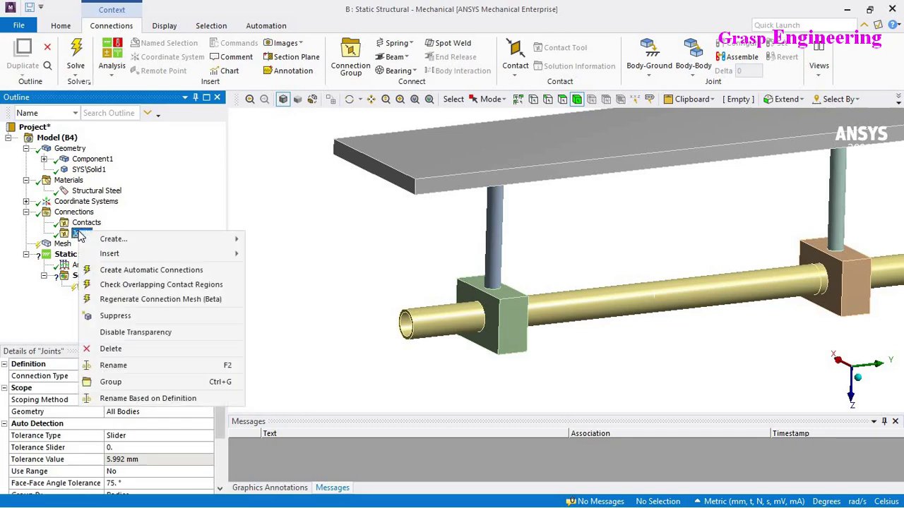
{"action": "mouse_move", "coordinate": [212, 253]}
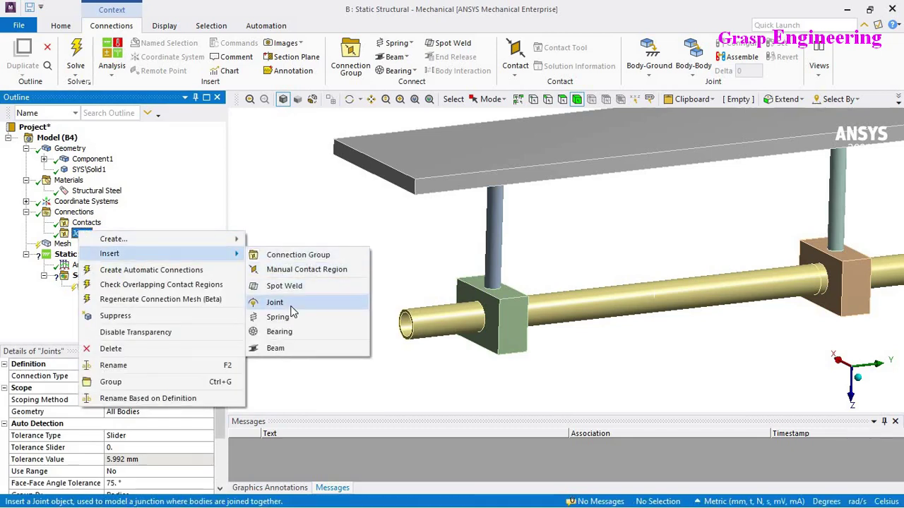
{"action": "left_click", "coordinate": [315, 302]}
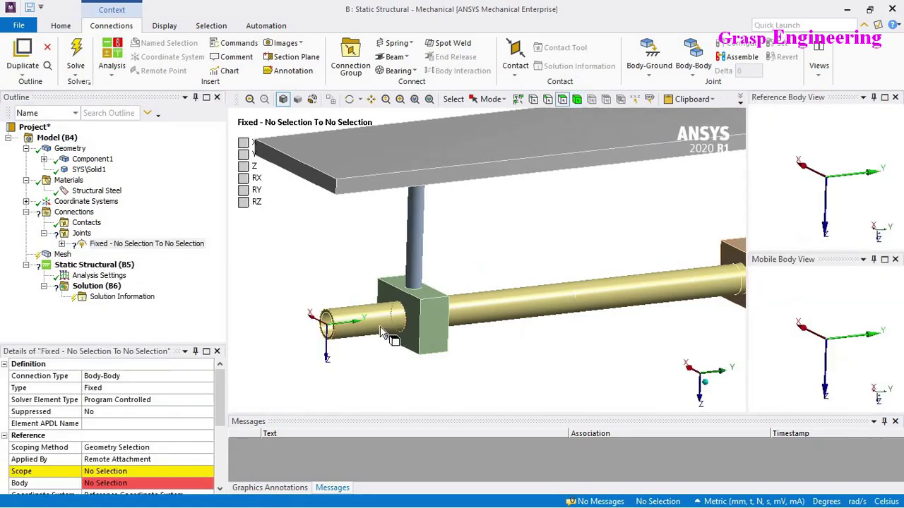
Hide all bodies except the pipe
{"action": "left_click", "coordinate": [385, 332]}
{"action": "right_click", "coordinate": [383, 336]}
{"action": "left_click", "coordinate": [427, 71]}
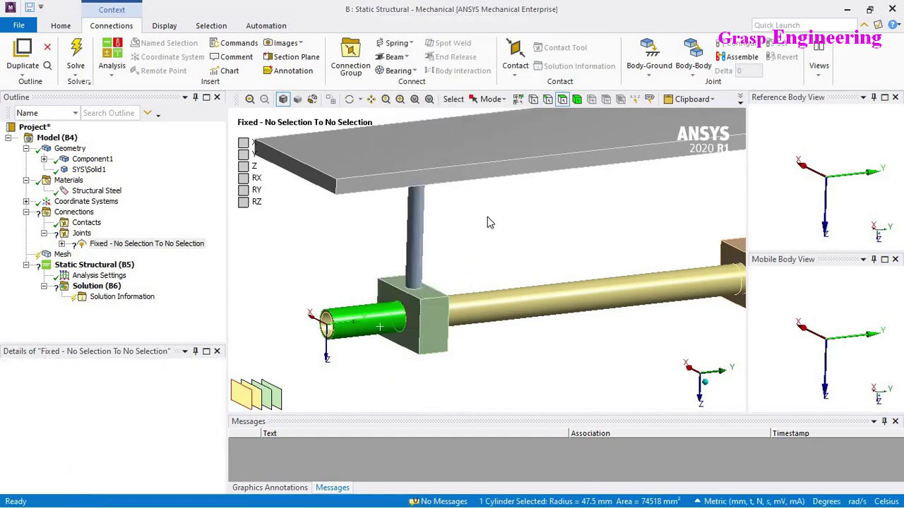
{"action": "left_click", "coordinate": [553, 364]}
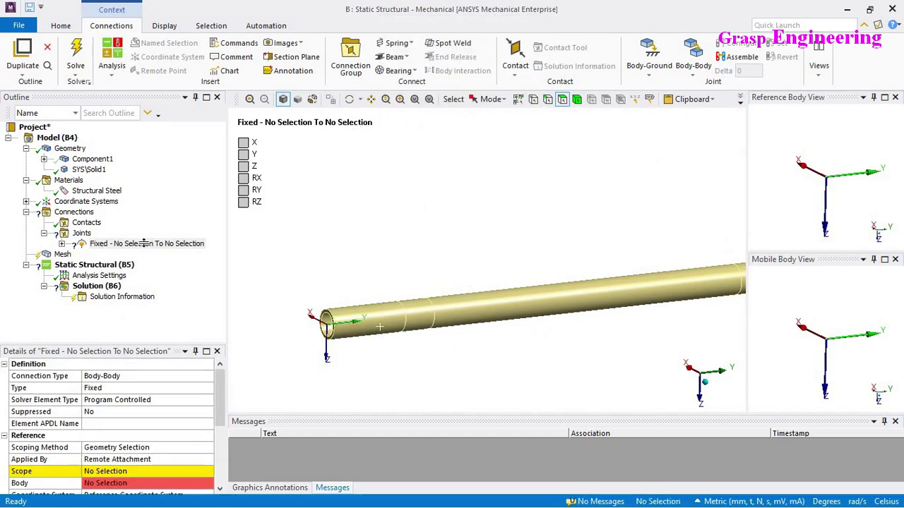
Enlarge the joint's property table, keep the Body-Body connection, and scope the reference side to the pipe's short cylindrical face at the green block
{"action": "left_click_drag", "start_coordinate": [144, 243], "coordinate": [150, 190]}
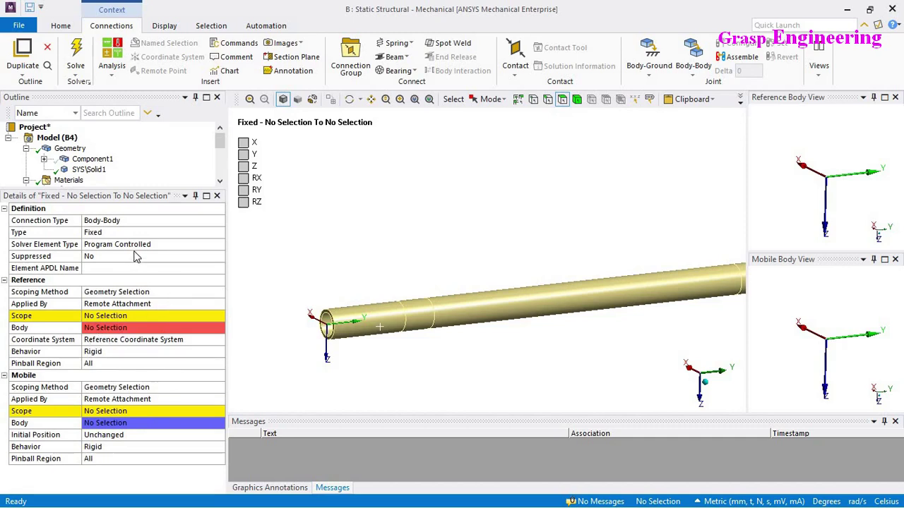
{"action": "left_click", "coordinate": [219, 222]}
{"action": "left_click", "coordinate": [219, 222]}
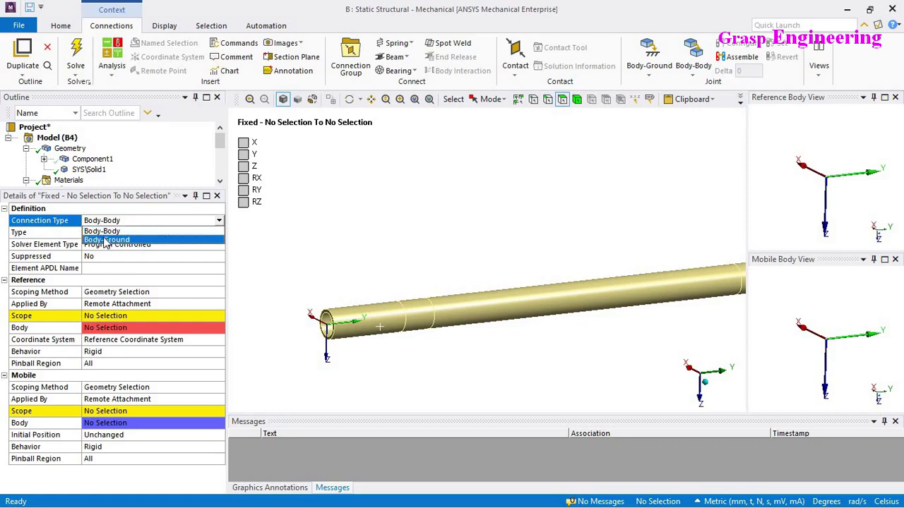
{"action": "left_click", "coordinate": [120, 270]}
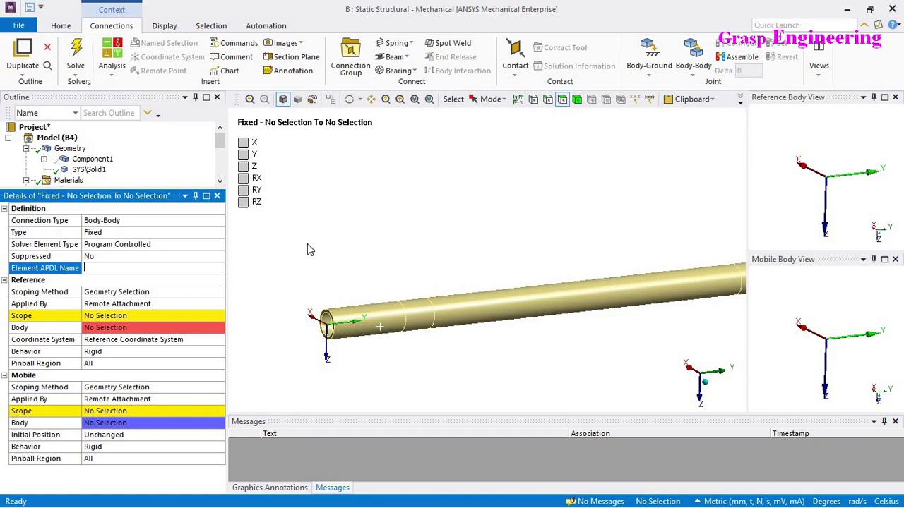
{"action": "left_click", "coordinate": [95, 317]}
{"action": "left_click", "coordinate": [417, 314]}
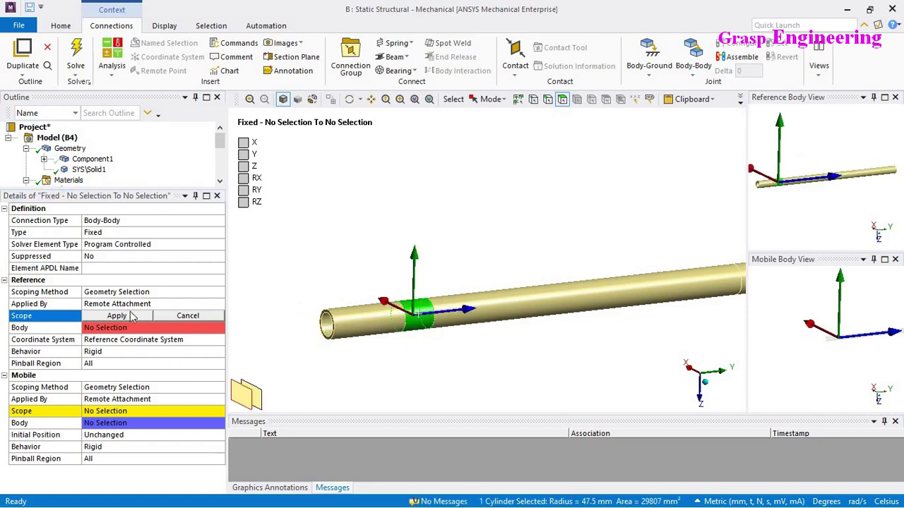
{"action": "left_click", "coordinate": [130, 320]}
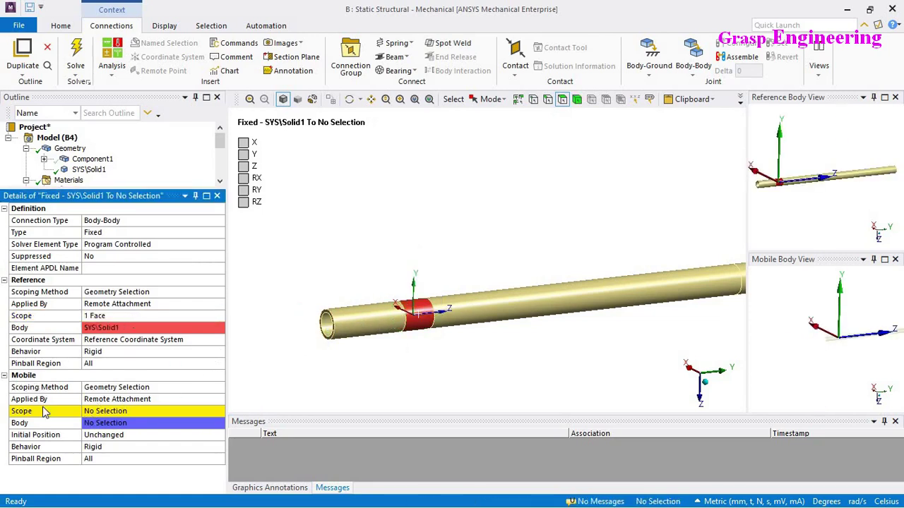
Show all bodies and hide only the pipe to expose the holes in the support blocks
{"action": "right_click", "coordinate": [396, 214]}
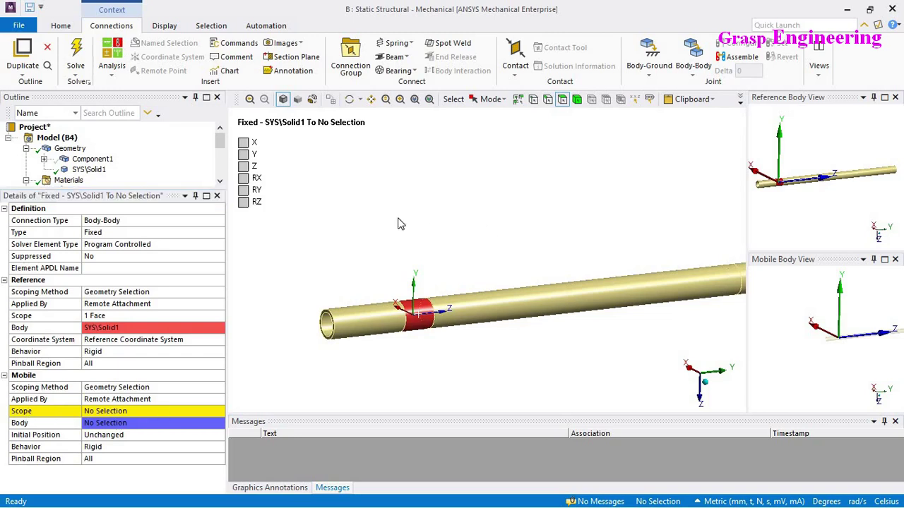
{"action": "left_click", "coordinate": [427, 251]}
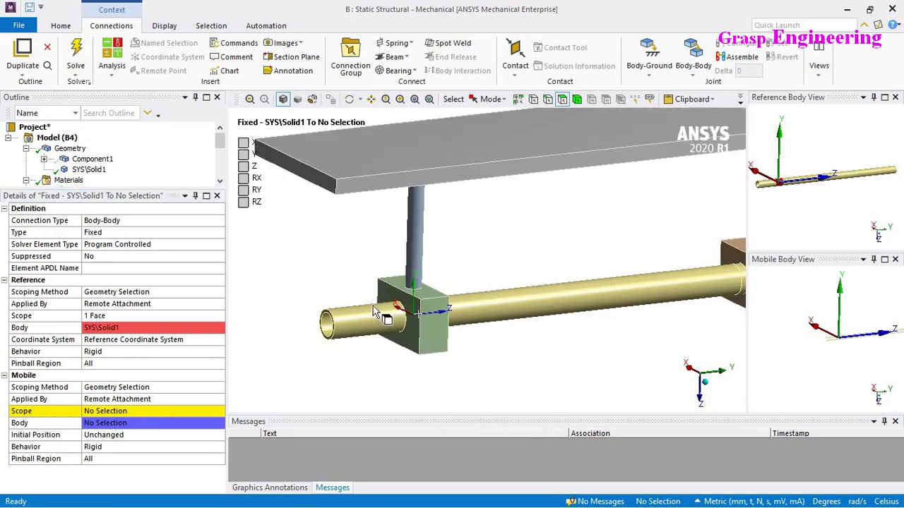
{"action": "left_click", "coordinate": [373, 314]}
{"action": "right_click", "coordinate": [374, 312]}
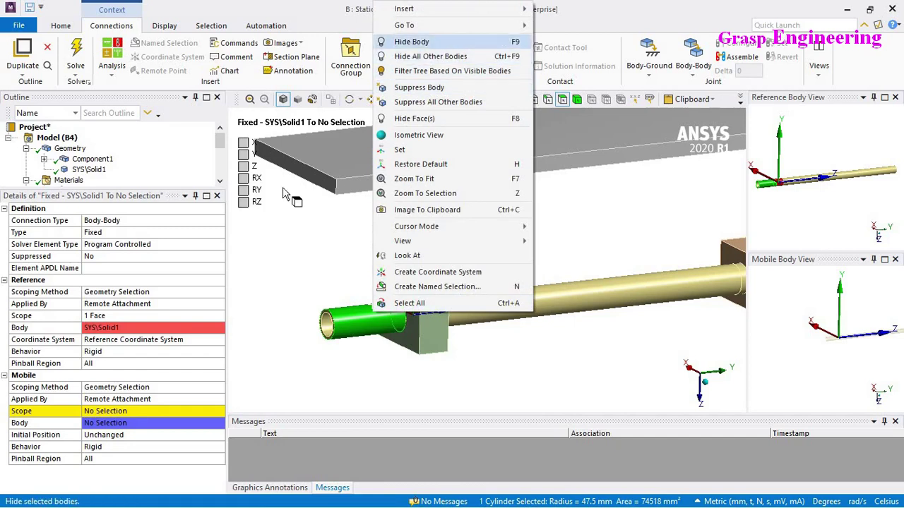
{"action": "left_click", "coordinate": [410, 42]}
Scope the joint's mobile side to the cylindrical hole face of the green block and show all bodies again
{"action": "left_click", "coordinate": [397, 317]}
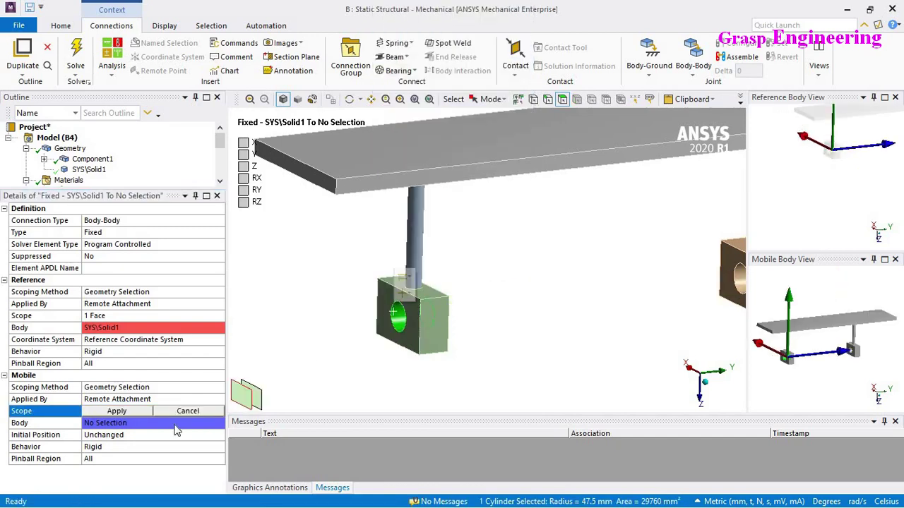
{"action": "left_click", "coordinate": [141, 411]}
{"action": "right_click", "coordinate": [328, 269]}
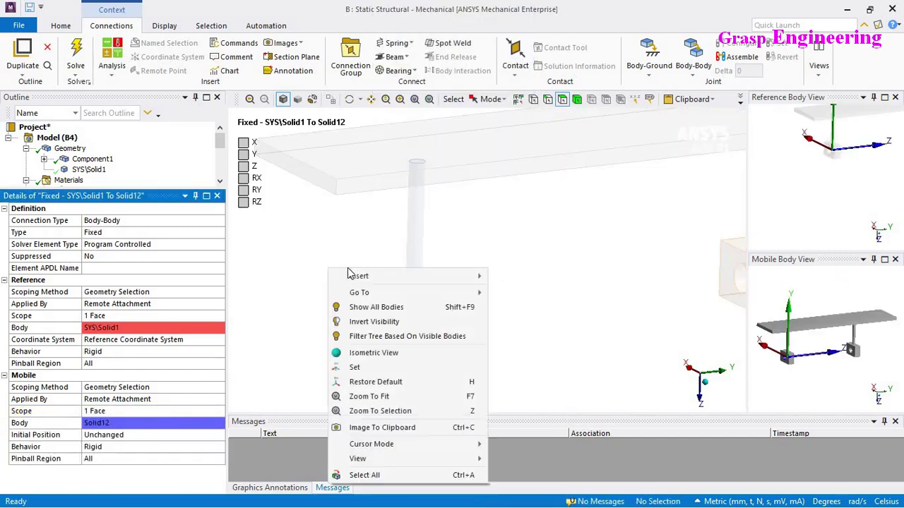
{"action": "left_click", "coordinate": [412, 311]}
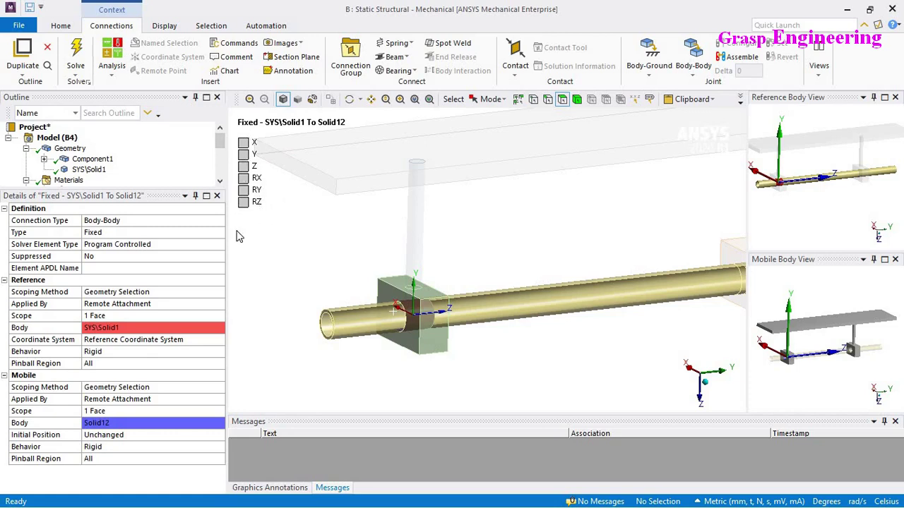
Review the fixed joint's type, reference coordinate system and reference behavior options without changing them
{"action": "middle_click_drag", "start_coordinate": [329, 221], "coordinate": [356, 262]}
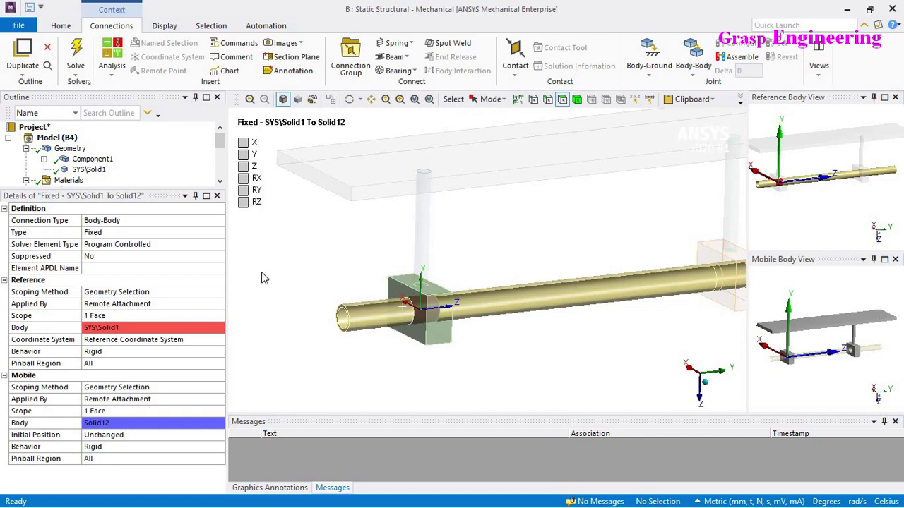
{"action": "left_click", "coordinate": [130, 232]}
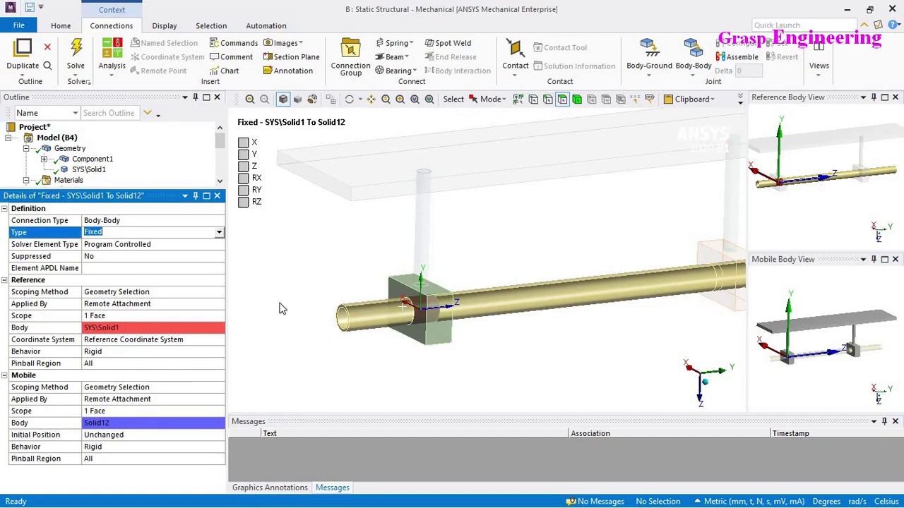
{"action": "left_click", "coordinate": [192, 342]}
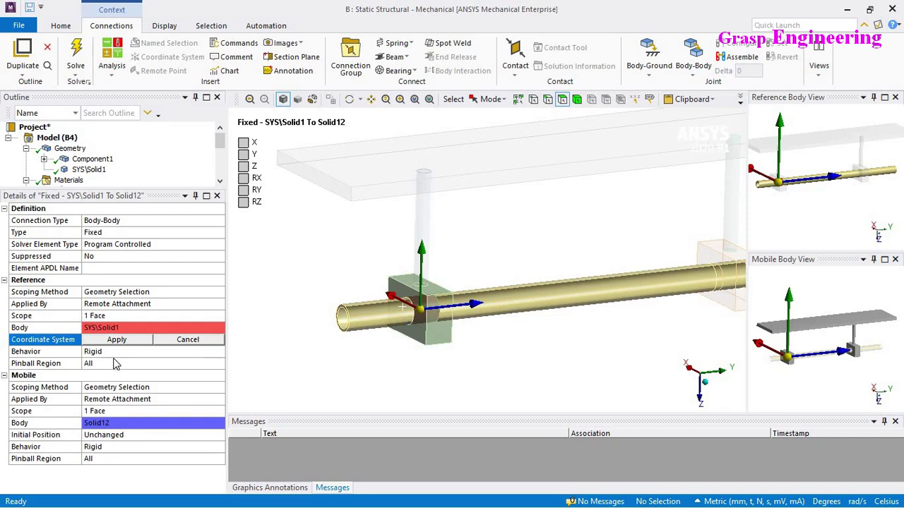
{"action": "left_click", "coordinate": [118, 352]}
{"action": "left_click", "coordinate": [219, 351]}
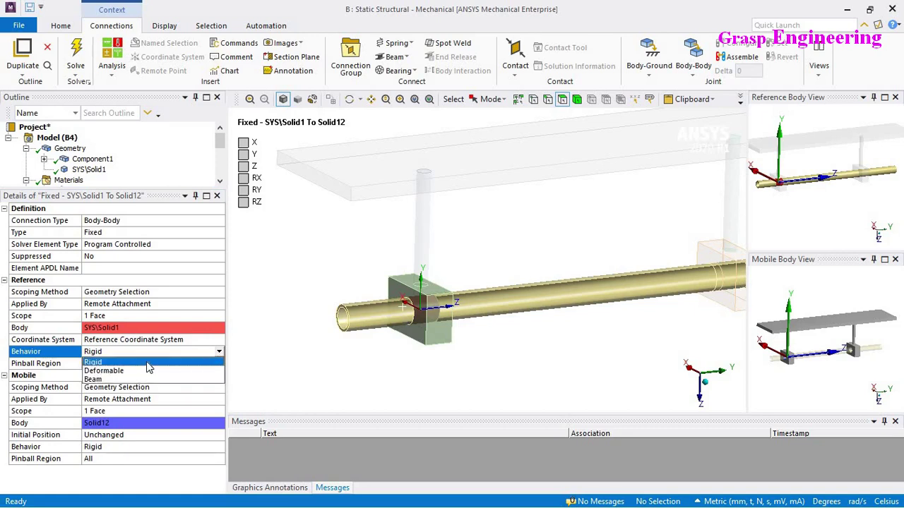
{"action": "left_click", "coordinate": [288, 370]}
Try a pinball region of 5 on the joint's mobile side and reset it to 0
{"action": "left_click", "coordinate": [201, 459]}
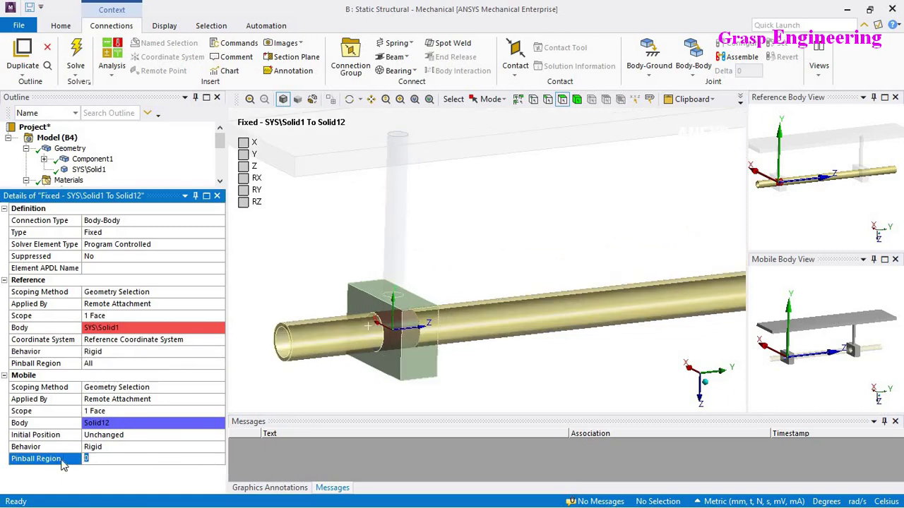
{"action": "type", "text": "5"}
{"action": "key", "text": "Return"}
{"action": "left_click", "coordinate": [133, 459]}
{"action": "type", "text": "0"}
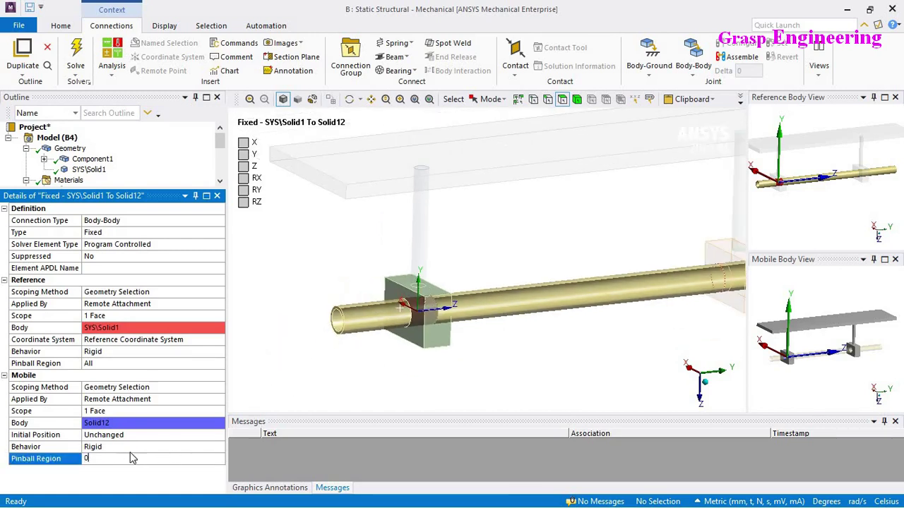
{"action": "key", "text": "Return"}
{"action": "middle_click_drag", "start_coordinate": [460, 347], "coordinate": [307, 272]}
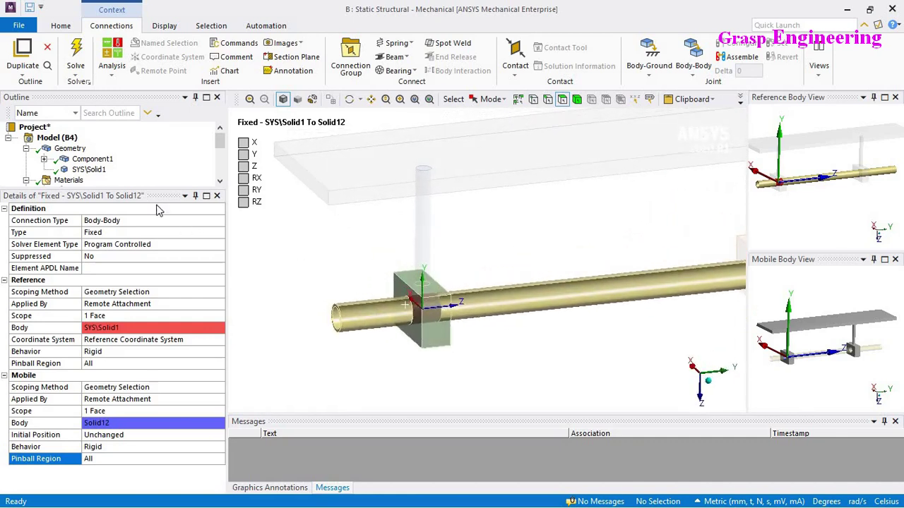
Insert a second joint under the Joints group for the pipe and the brown support block
{"action": "left_click_drag", "start_coordinate": [139, 209], "coordinate": [140, 329]}
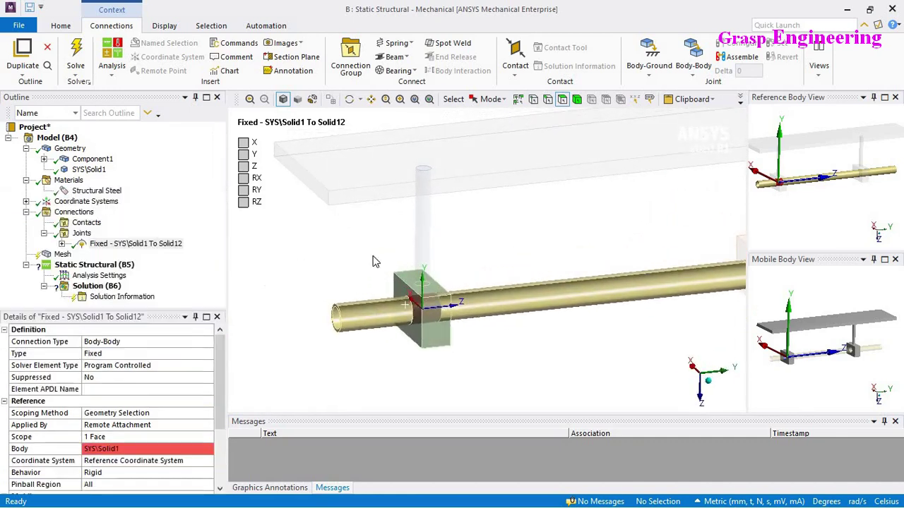
{"action": "scroll", "coordinate": [374, 260], "scroll_direction": "down", "scroll_amount": 3}
{"action": "scroll", "coordinate": [558, 256], "scroll_direction": "up", "scroll_amount": 6}
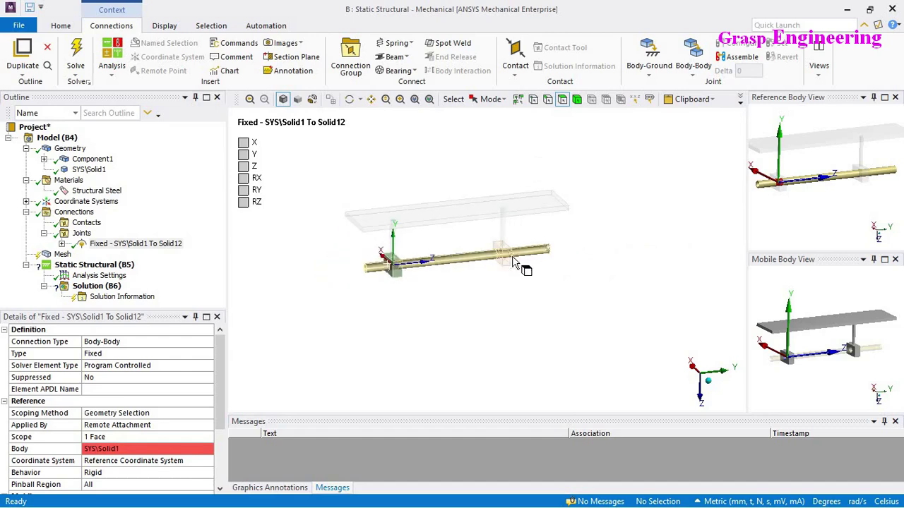
{"action": "middle_click_drag", "start_coordinate": [551, 256], "coordinate": [468, 282], "text": "ctrl"}
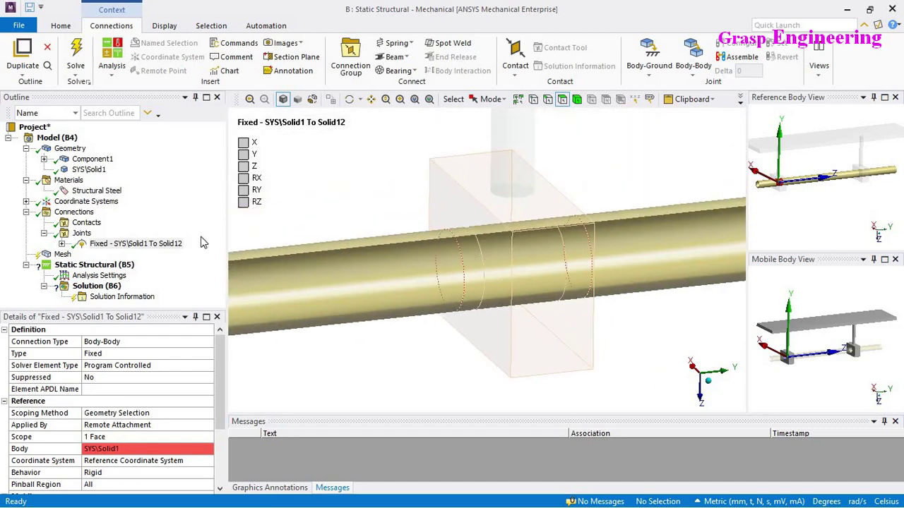
{"action": "right_click", "coordinate": [81, 233]}
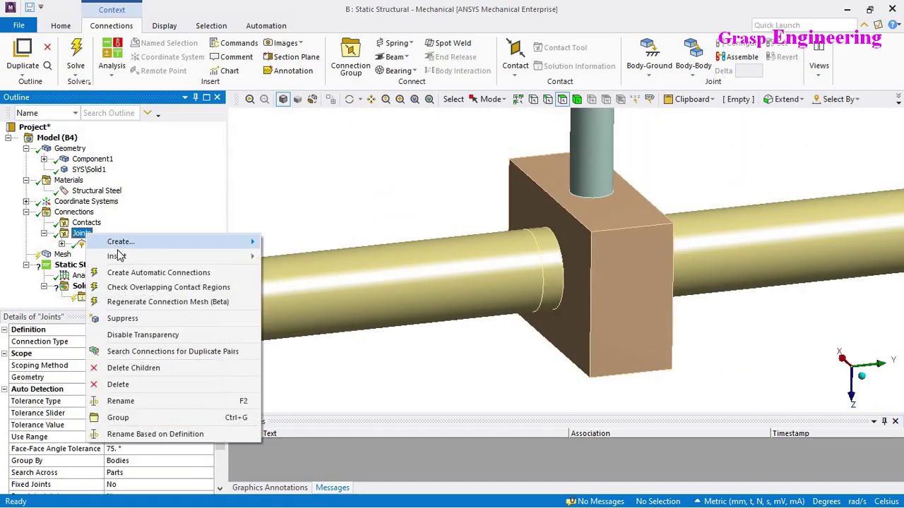
{"action": "mouse_move", "coordinate": [212, 256]}
{"action": "left_click", "coordinate": [311, 306]}
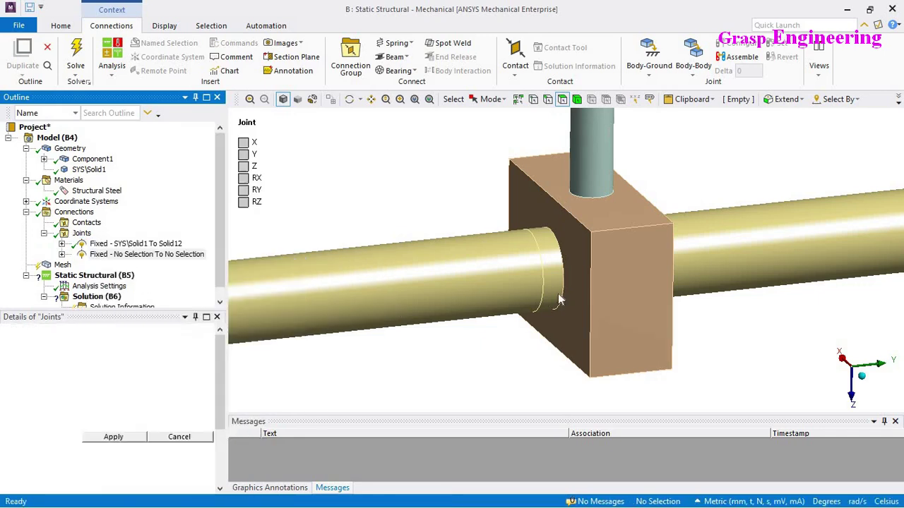
Scope the new joint's reference side to the pipe's cylindrical face at the brown block and its mobile side to that block's cylindrical hole face
{"action": "left_click", "coordinate": [472, 286]}
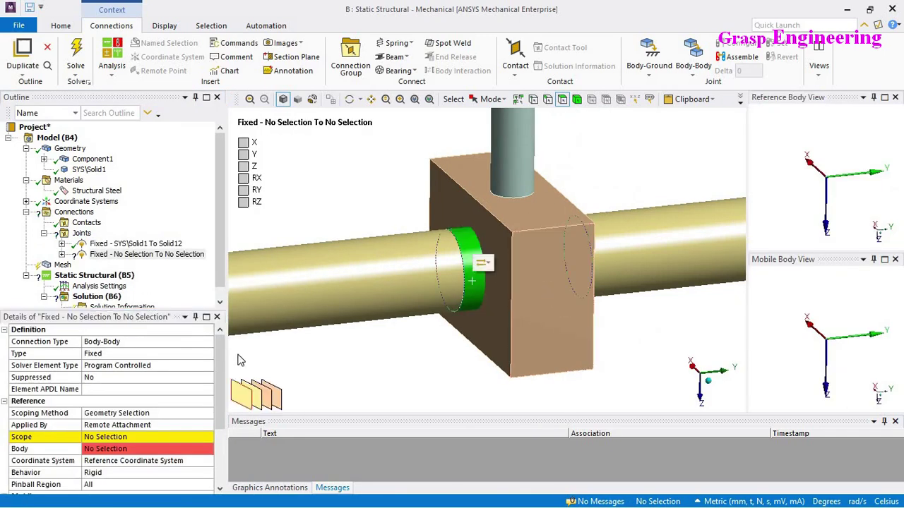
{"action": "left_click", "coordinate": [107, 438]}
{"action": "left_click", "coordinate": [121, 437]}
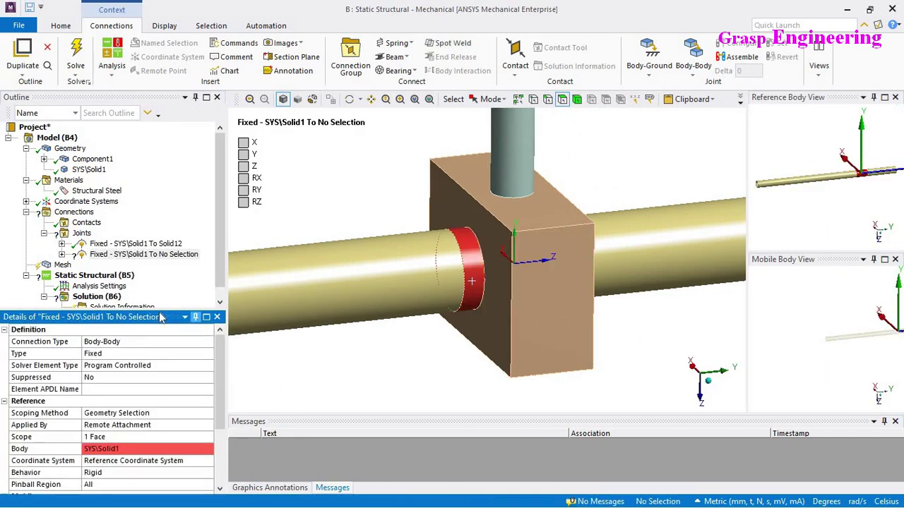
{"action": "left_click_drag", "start_coordinate": [157, 309], "coordinate": [157, 189]}
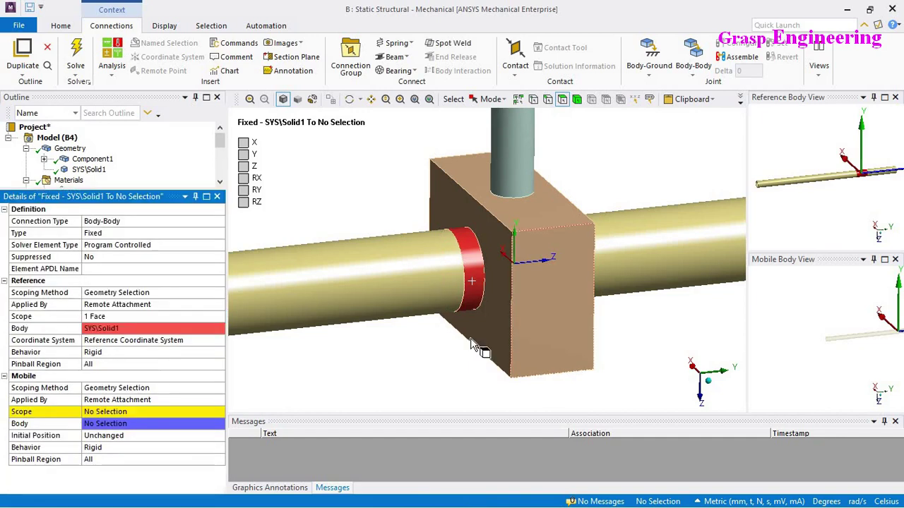
{"action": "left_click", "coordinate": [493, 300]}
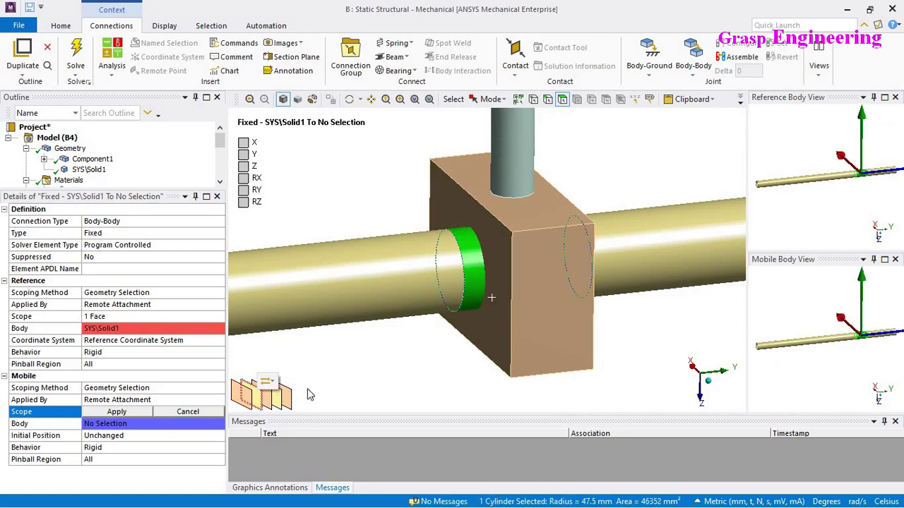
{"action": "left_click", "coordinate": [272, 404]}
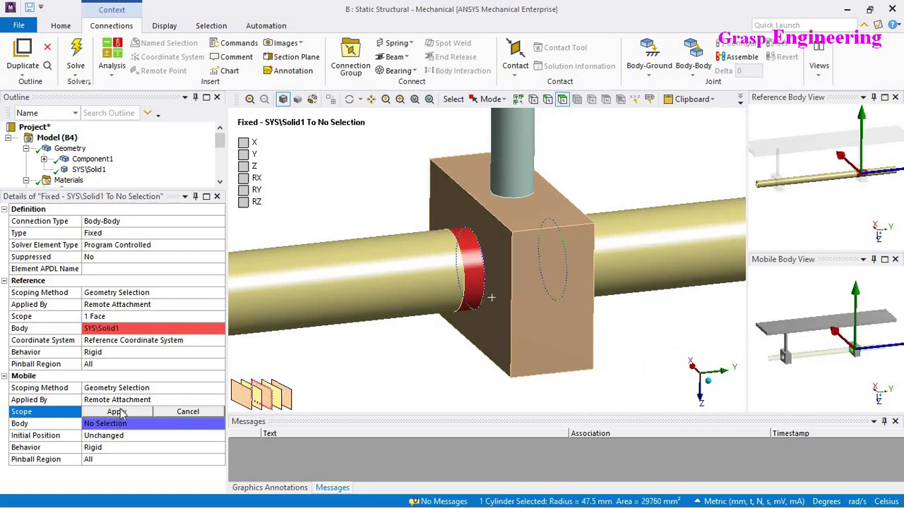
{"action": "left_click", "coordinate": [118, 412]}
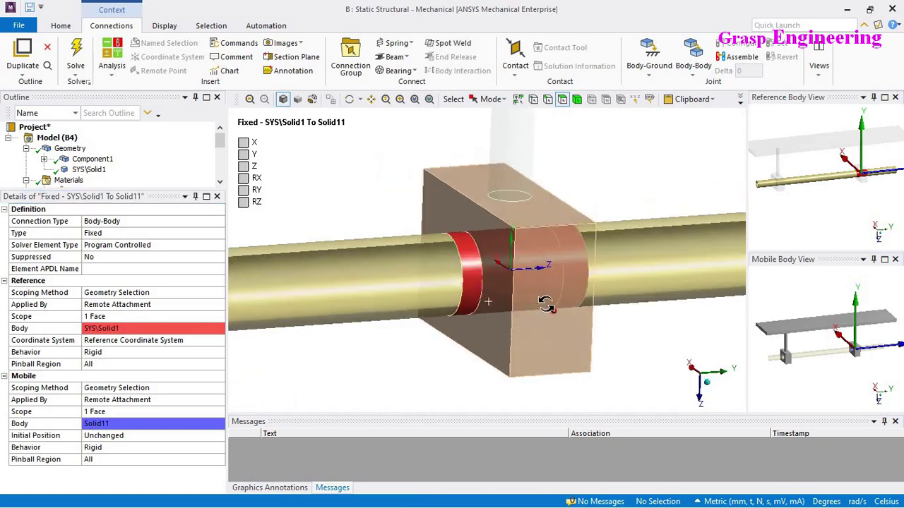
{"action": "middle_click_drag", "start_coordinate": [545, 304], "coordinate": [530, 300]}
Hide all bodies other than the pipe and brown block that belong to the second joint
{"action": "left_click_drag", "start_coordinate": [122, 189], "coordinate": [116, 242]}
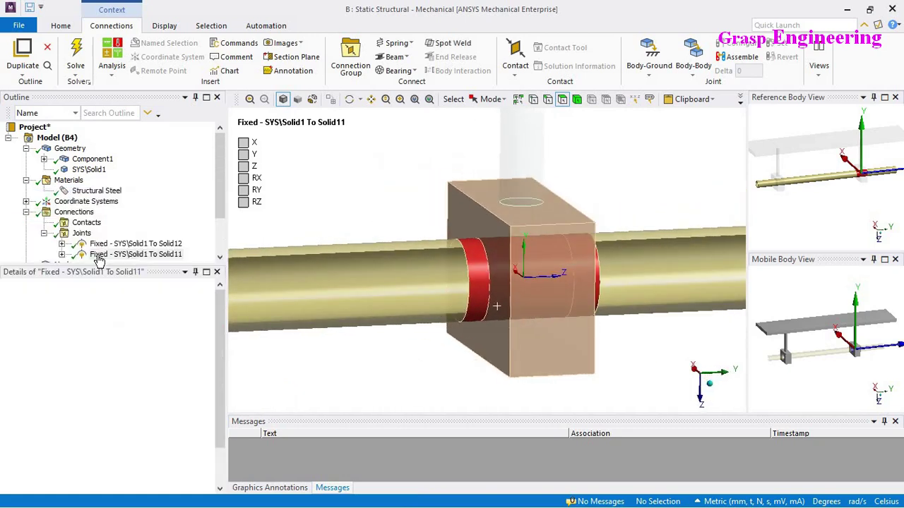
{"action": "left_click", "coordinate": [115, 255]}
{"action": "right_click", "coordinate": [114, 258]}
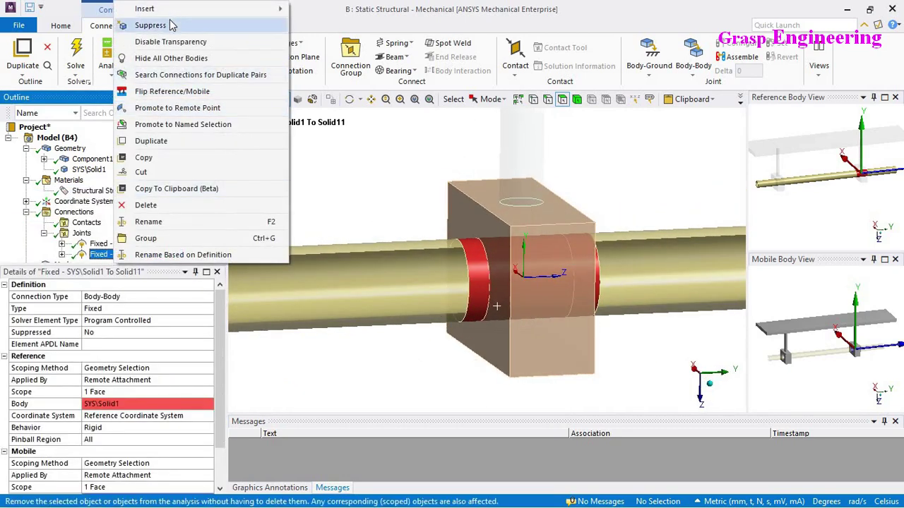
{"action": "left_click", "coordinate": [367, 325]}
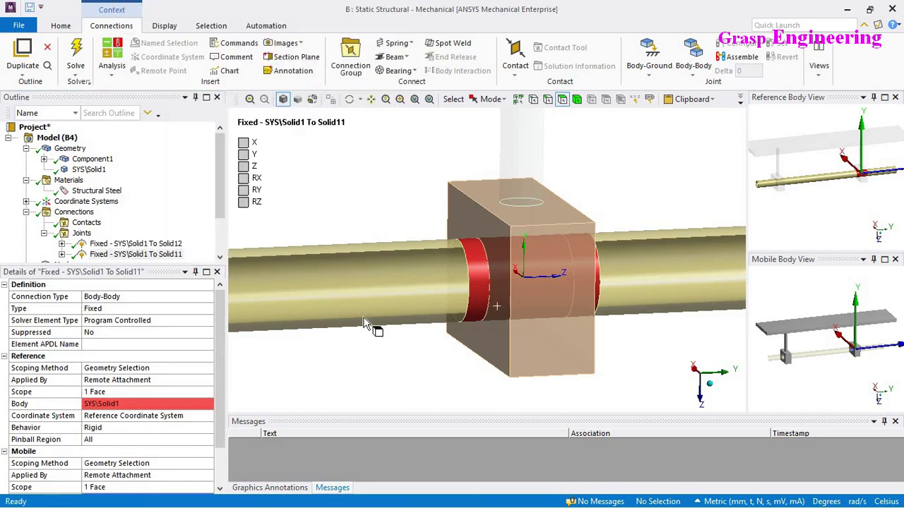
{"action": "right_click", "coordinate": [108, 256]}
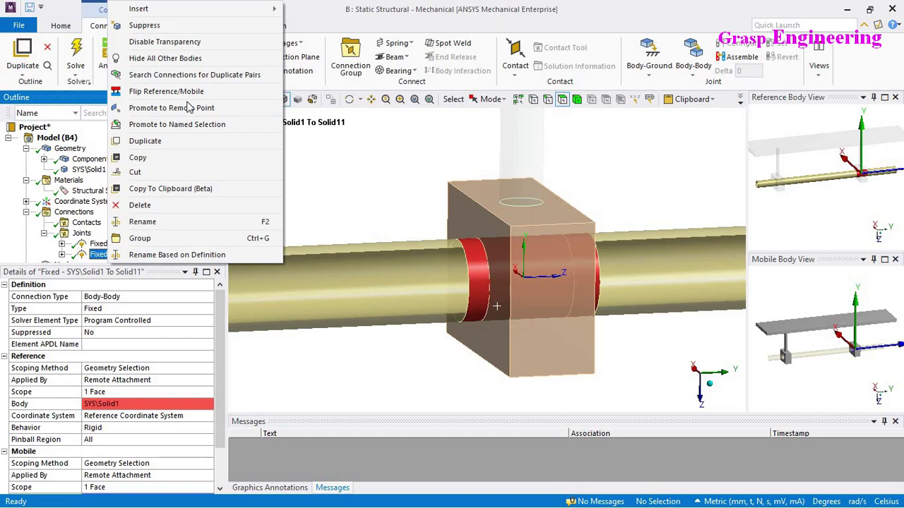
{"action": "left_click", "coordinate": [177, 63]}
{"action": "middle_click_drag", "start_coordinate": [583, 316], "coordinate": [245, 342]}
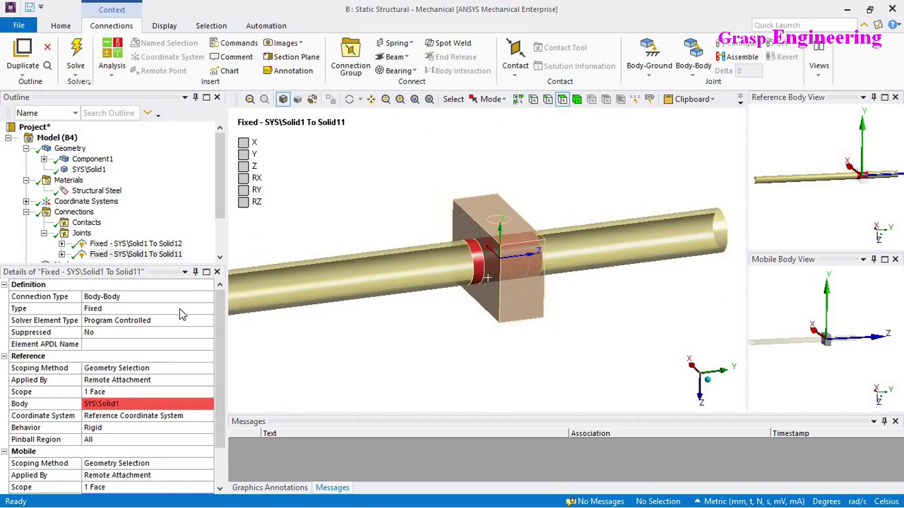
Change the type of the joint between the pipe and the brown block to Translational
{"action": "left_click", "coordinate": [187, 308]}
{"action": "left_click", "coordinate": [209, 311]}
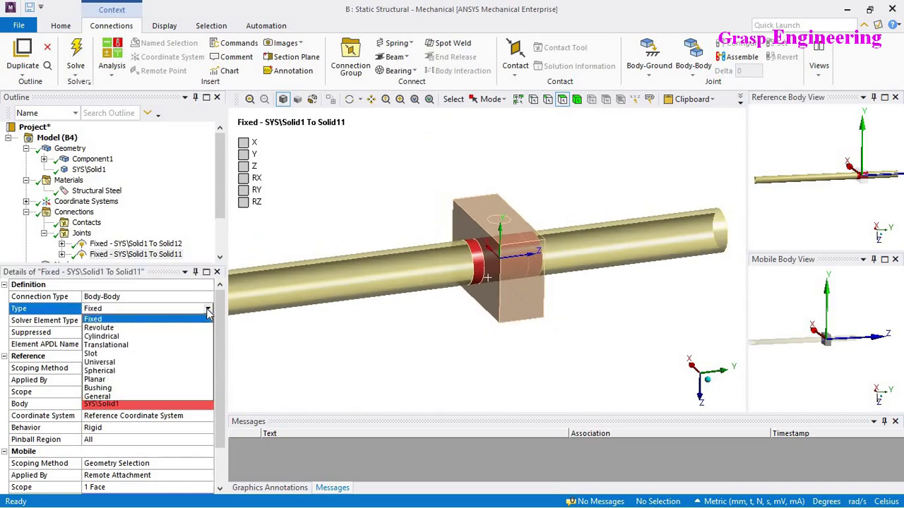
{"action": "left_click", "coordinate": [120, 346]}
{"action": "scroll", "coordinate": [433, 293], "scroll_direction": "down", "scroll_amount": 3}
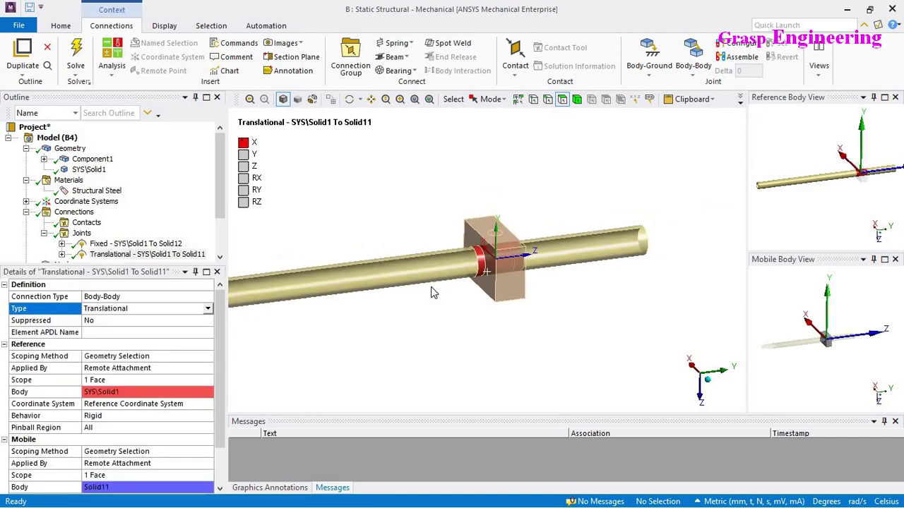
Reorient the translational joint's reference coordinate system so its X axis runs along the pipe's axis, and apply the change
{"action": "right_click", "coordinate": [400, 224]}
{"action": "key", "text": "Escape"}
{"action": "scroll", "coordinate": [485, 305], "scroll_direction": "up", "scroll_amount": 2}
{"action": "scroll", "coordinate": [484, 304], "scroll_direction": "up", "scroll_amount": 3}
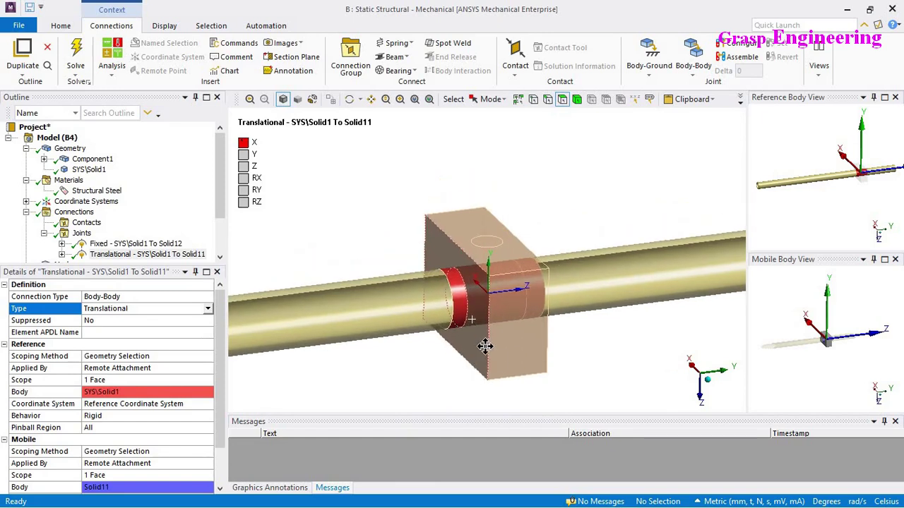
{"action": "middle_click_drag", "start_coordinate": [480, 315], "coordinate": [509, 314]}
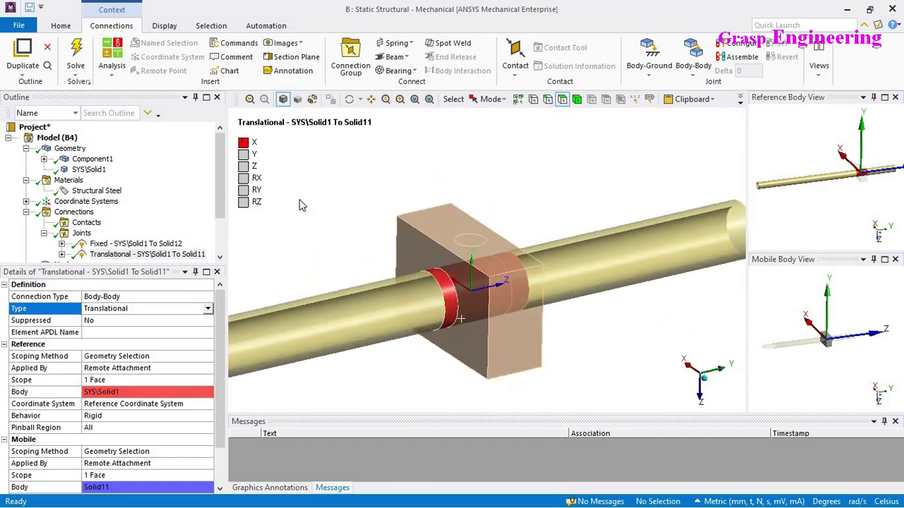
{"action": "scroll", "coordinate": [491, 257], "scroll_direction": "down", "scroll_amount": 2}
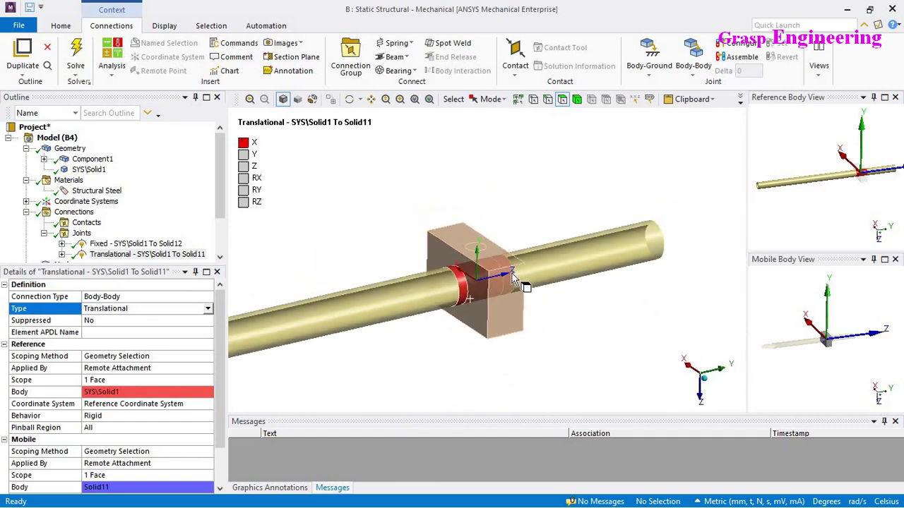
{"action": "scroll", "coordinate": [480, 320], "scroll_direction": "down", "scroll_amount": 1}
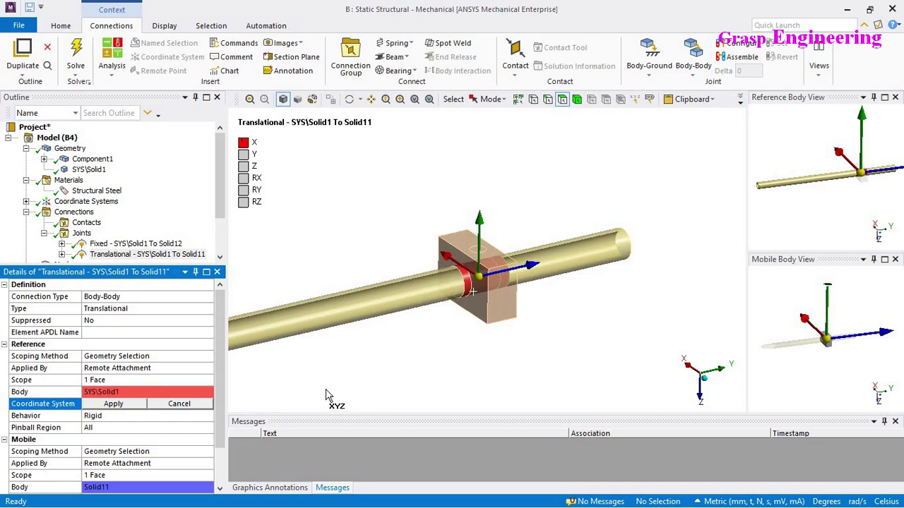
{"action": "left_click", "coordinate": [515, 271]}
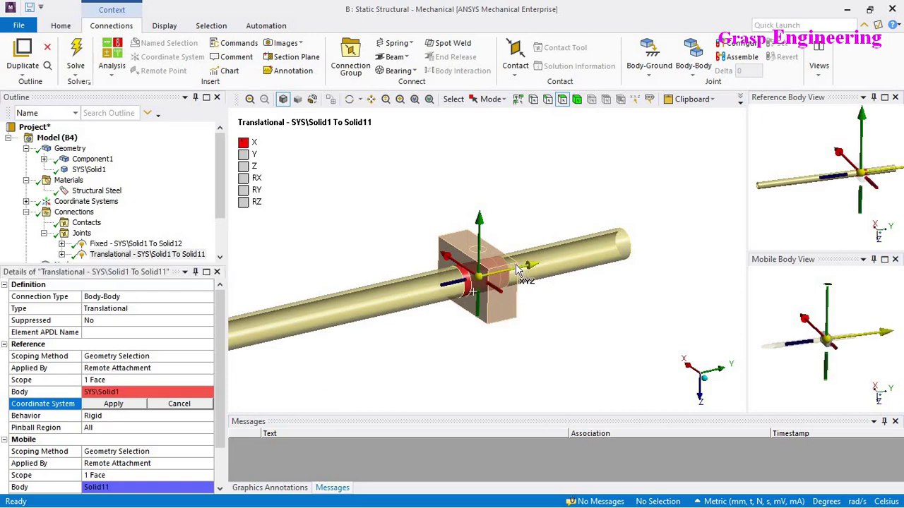
{"action": "left_click", "coordinate": [464, 270]}
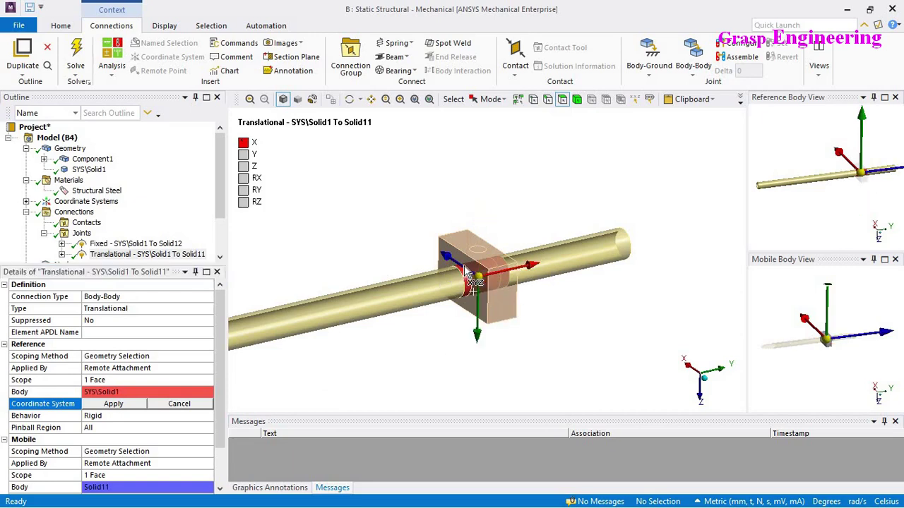
{"action": "left_click", "coordinate": [131, 407]}
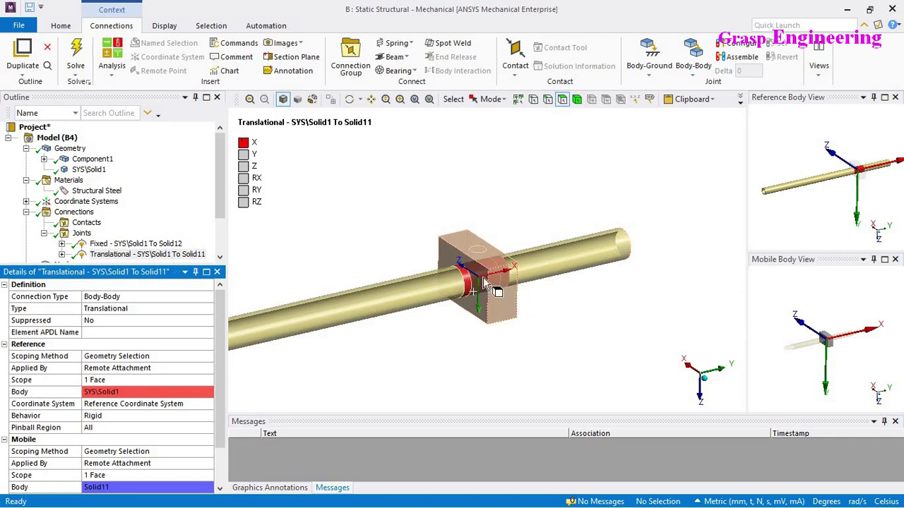
Show all bodies again and review the translational joint's reference and mobile settings
{"action": "scroll", "coordinate": [494, 319], "scroll_direction": "down", "scroll_amount": 2}
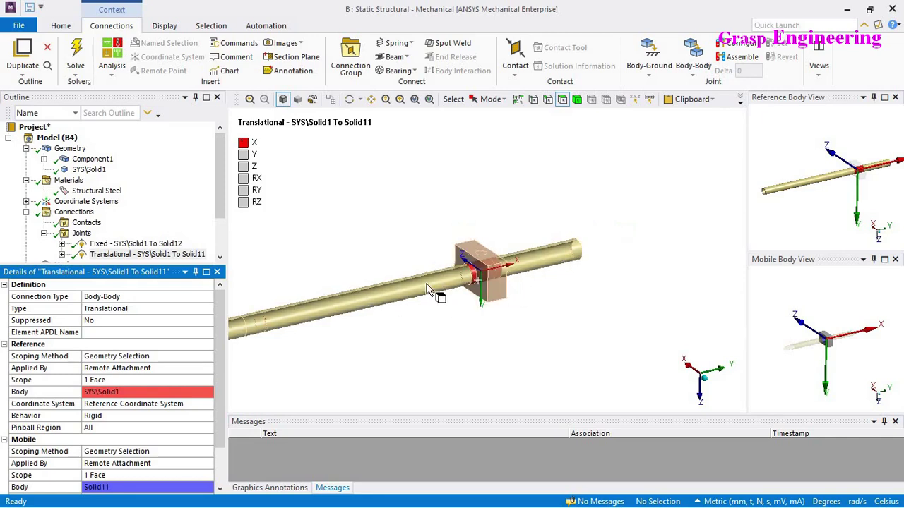
{"action": "right_click", "coordinate": [396, 217]}
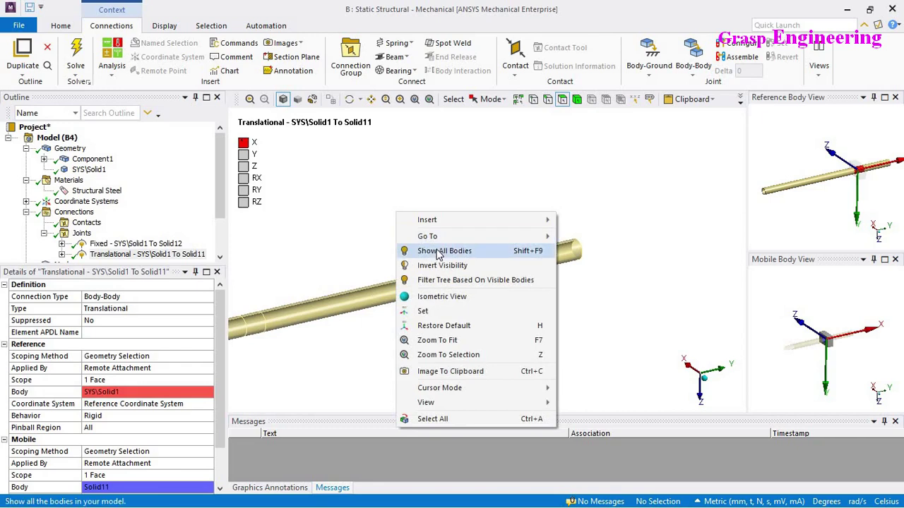
{"action": "left_click", "coordinate": [442, 251]}
{"action": "scroll", "coordinate": [513, 318], "scroll_direction": "down", "scroll_amount": 1}
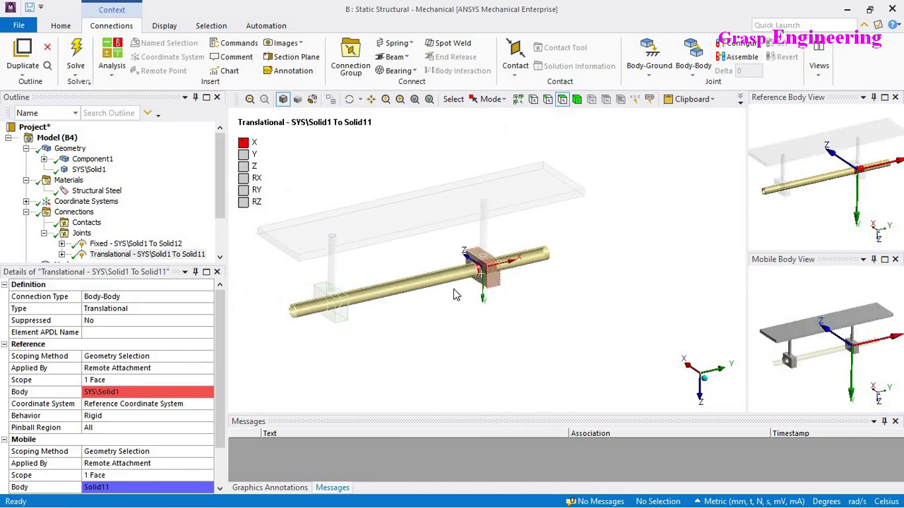
{"action": "scroll", "coordinate": [456, 299], "scroll_direction": "up", "scroll_amount": 2}
{"action": "scroll", "coordinate": [379, 248], "scroll_direction": "down", "scroll_amount": 1}
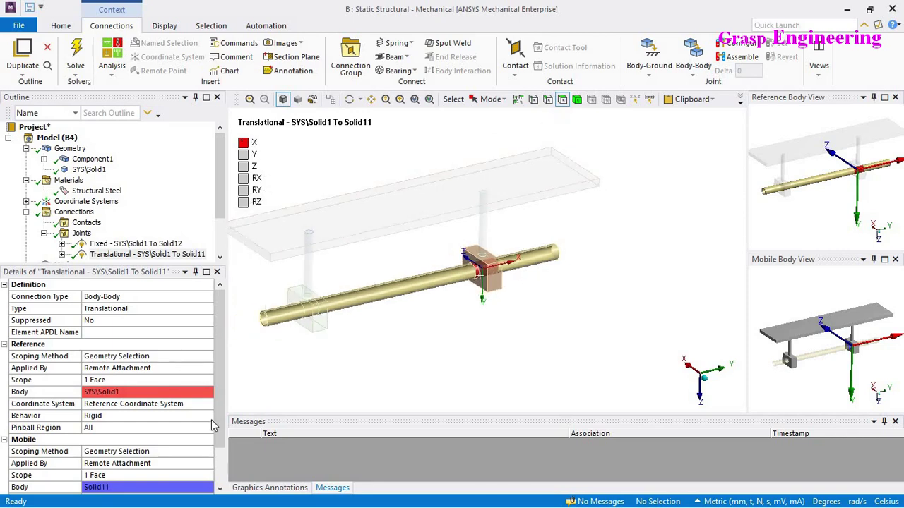
{"action": "scroll", "coordinate": [212, 424], "scroll_direction": "down", "scroll_amount": 2}
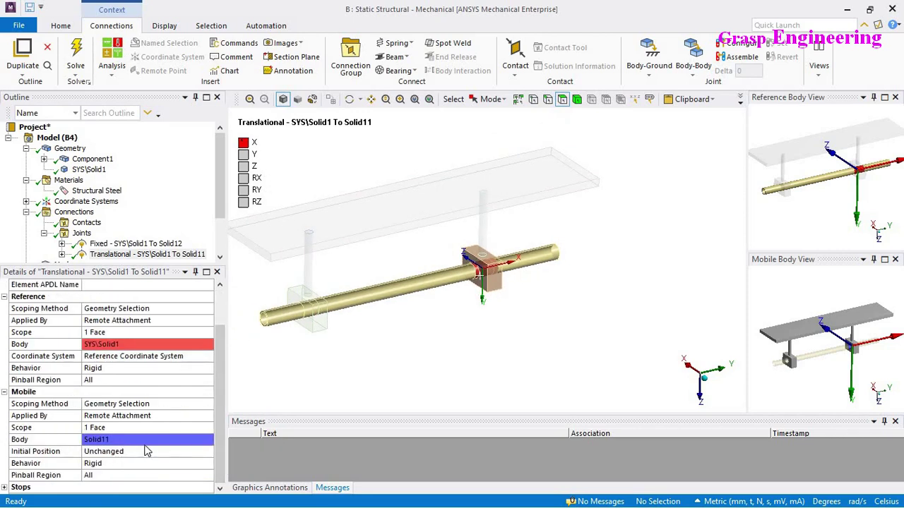
{"action": "scroll", "coordinate": [147, 451], "scroll_direction": "up", "scroll_amount": 2}
{"action": "scroll", "coordinate": [157, 395], "scroll_direction": "down", "scroll_amount": 1}
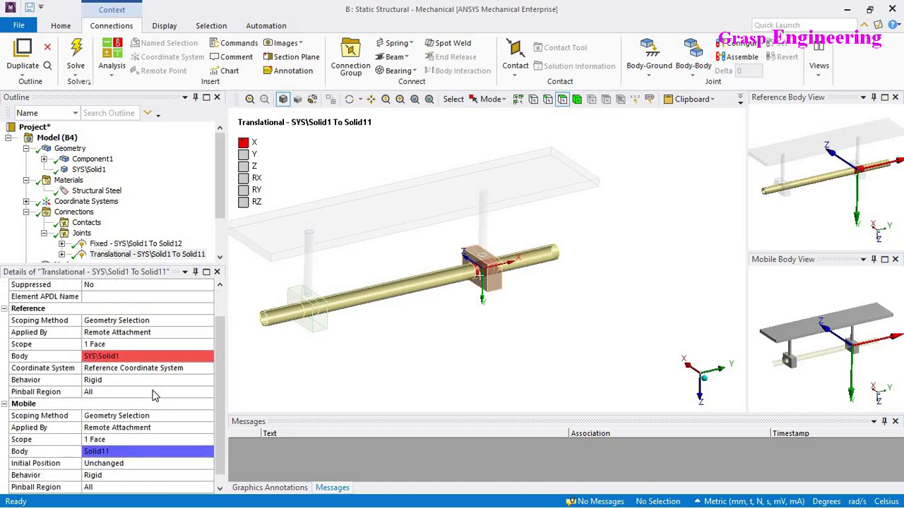
{"action": "scroll", "coordinate": [150, 395], "scroll_direction": "up", "scroll_amount": 1}
{"action": "scroll", "coordinate": [542, 323], "scroll_direction": "down", "scroll_amount": 4}
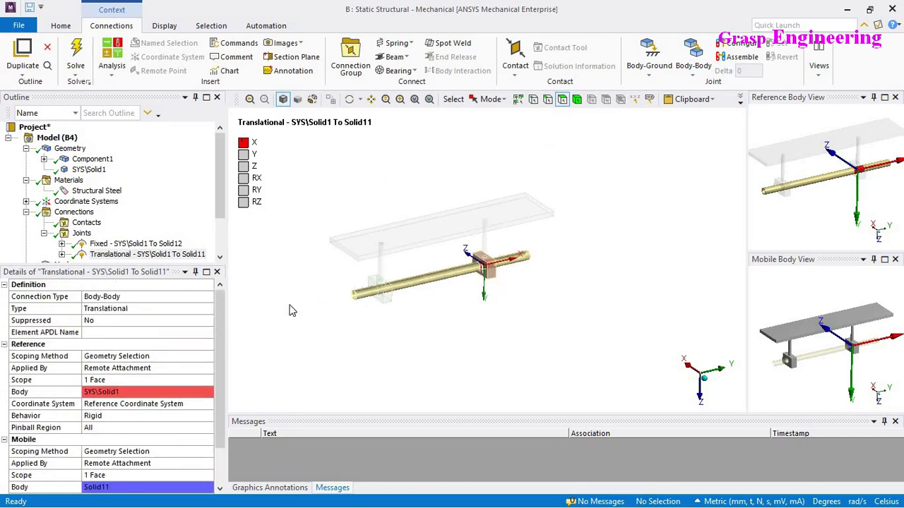
Insert a third joint into the Joints group and set its type to General
{"action": "left_click_drag", "start_coordinate": [170, 283], "coordinate": [169, 342]}
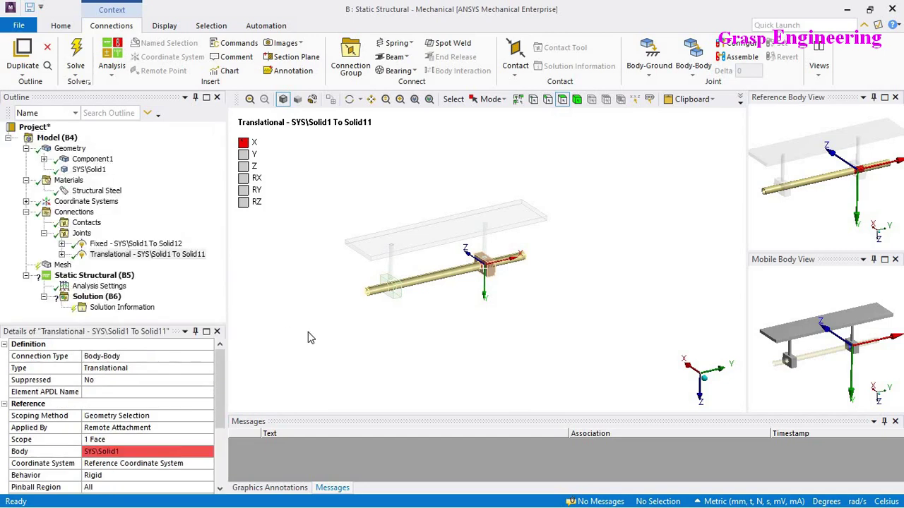
{"action": "scroll", "coordinate": [417, 302], "scroll_direction": "up", "scroll_amount": 2}
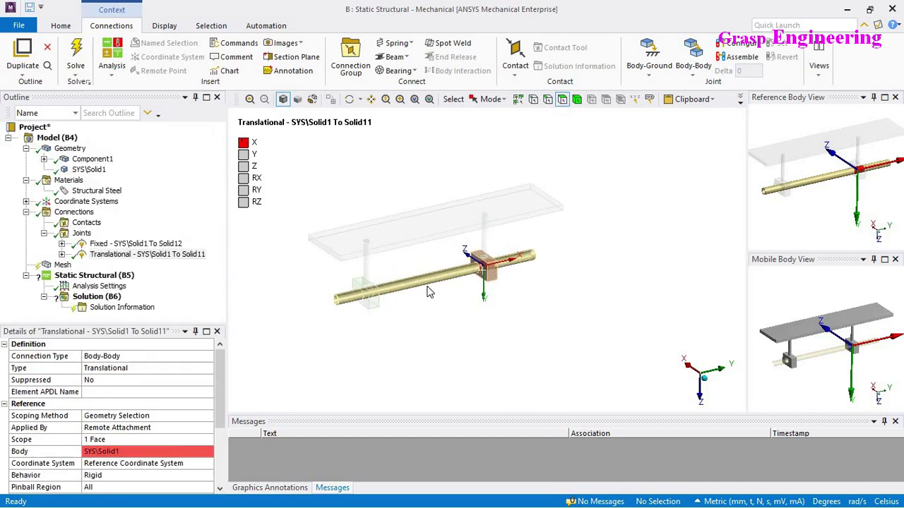
{"action": "right_click", "coordinate": [150, 256]}
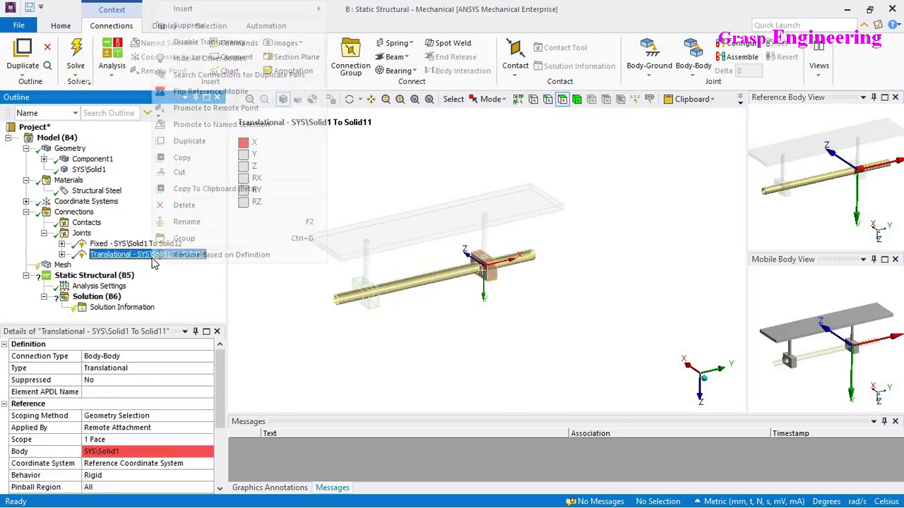
{"action": "mouse_move", "coordinate": [207, 10]}
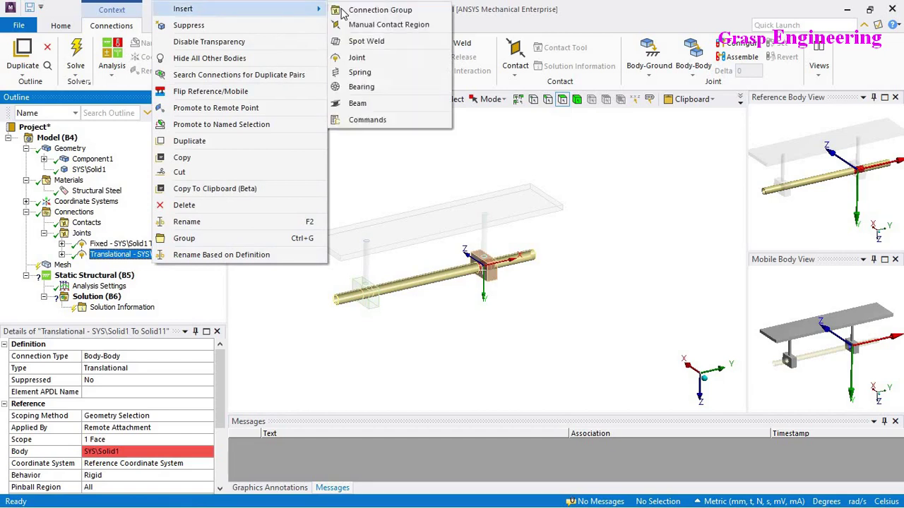
{"action": "left_click", "coordinate": [388, 58]}
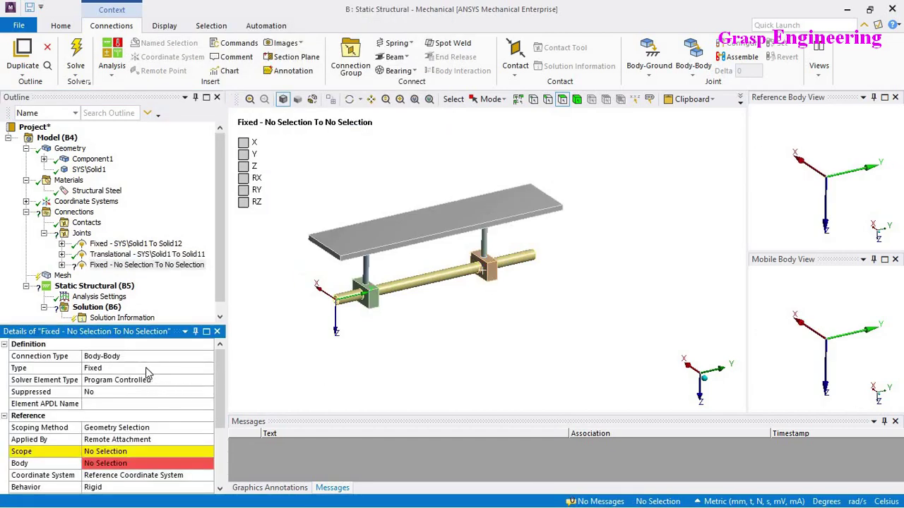
{"action": "left_click", "coordinate": [190, 368]}
{"action": "left_click", "coordinate": [209, 371]}
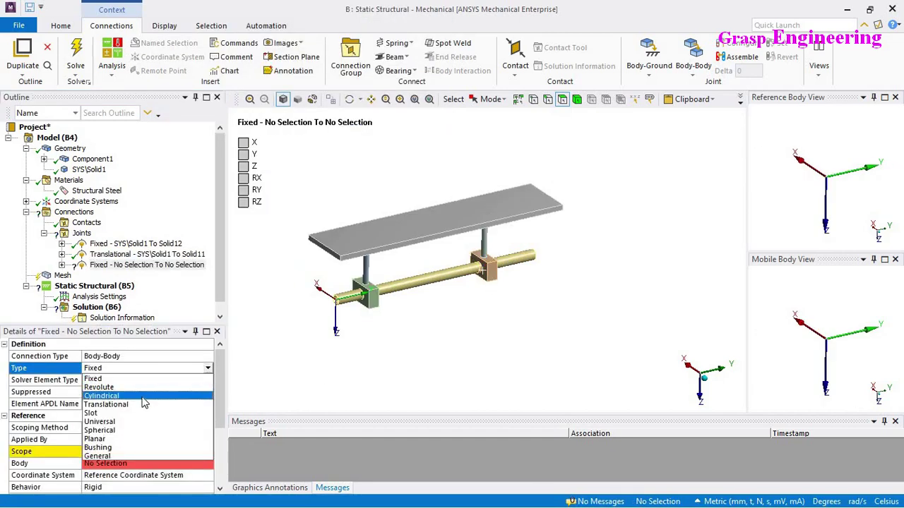
{"action": "left_click", "coordinate": [109, 456]}
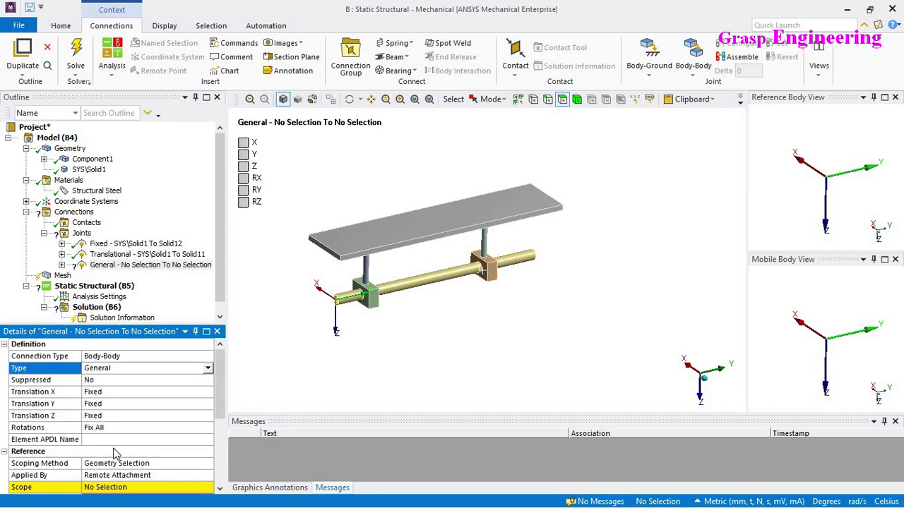
Check the general joint's Translation X and Rotations options, and set Translation Y to Free
{"action": "left_click", "coordinate": [121, 394]}
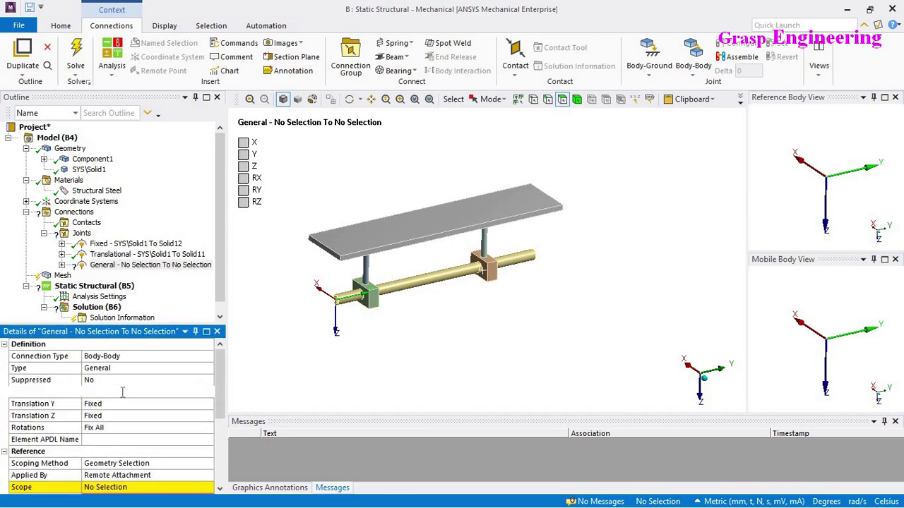
{"action": "left_click", "coordinate": [209, 394]}
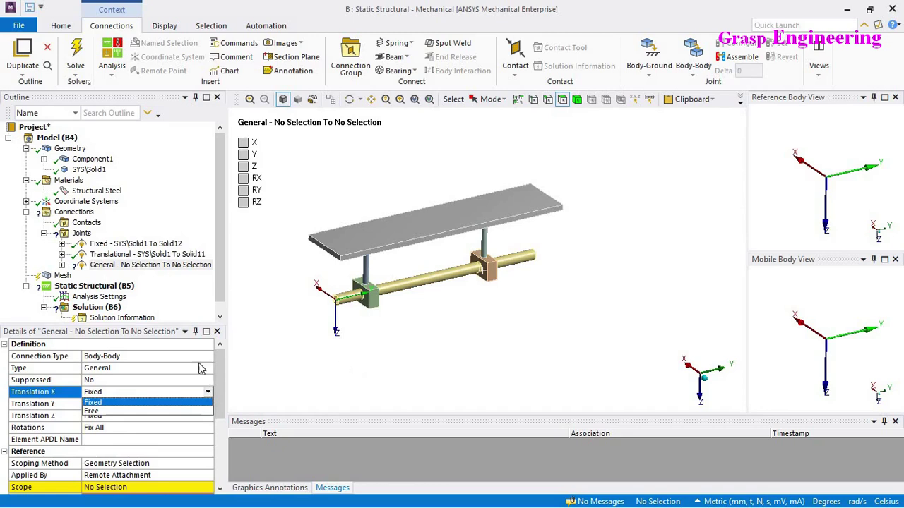
{"action": "left_click", "coordinate": [92, 403]}
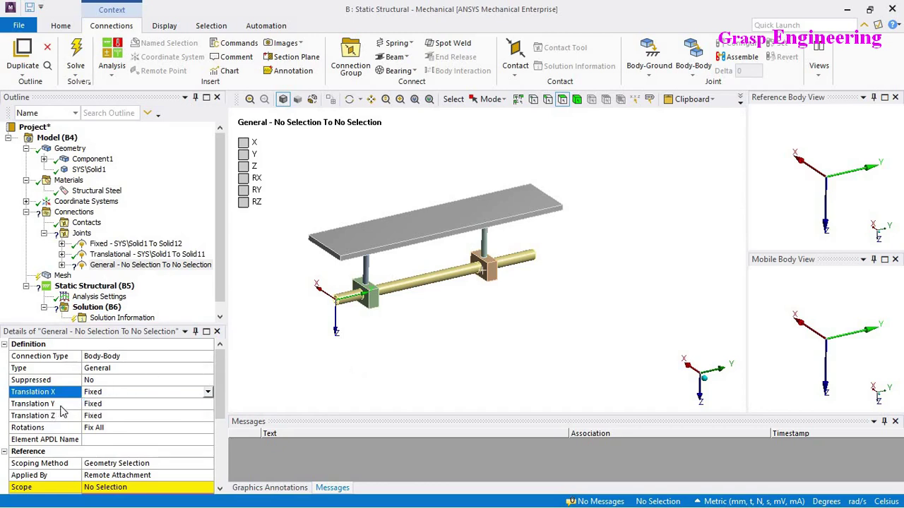
{"action": "left_click", "coordinate": [148, 429]}
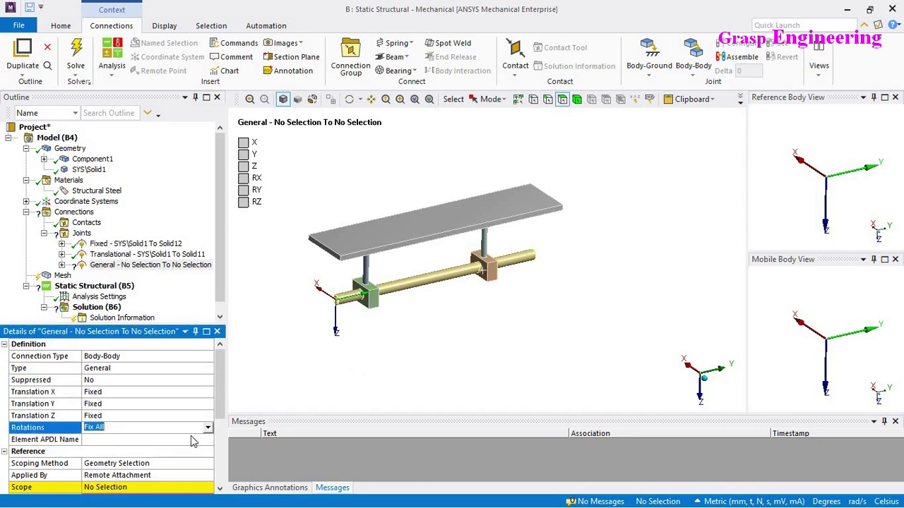
{"action": "left_click", "coordinate": [208, 428]}
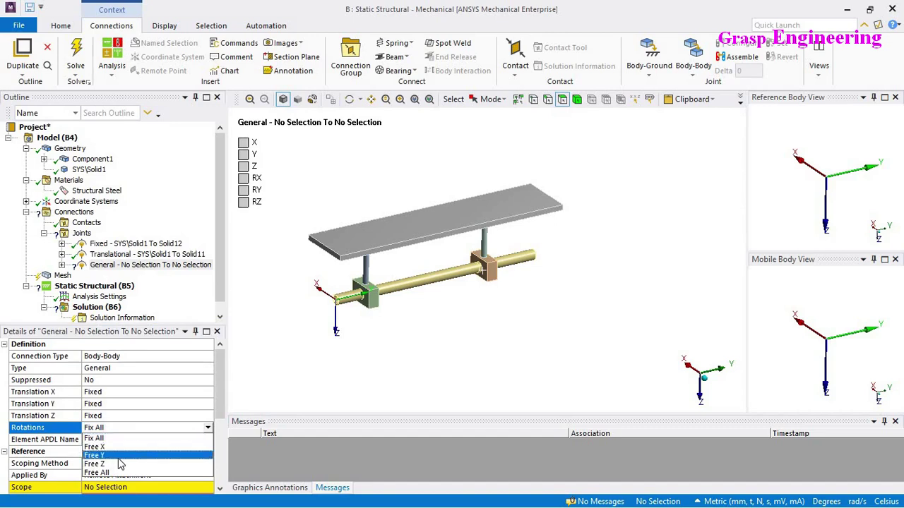
{"action": "left_click", "coordinate": [290, 381]}
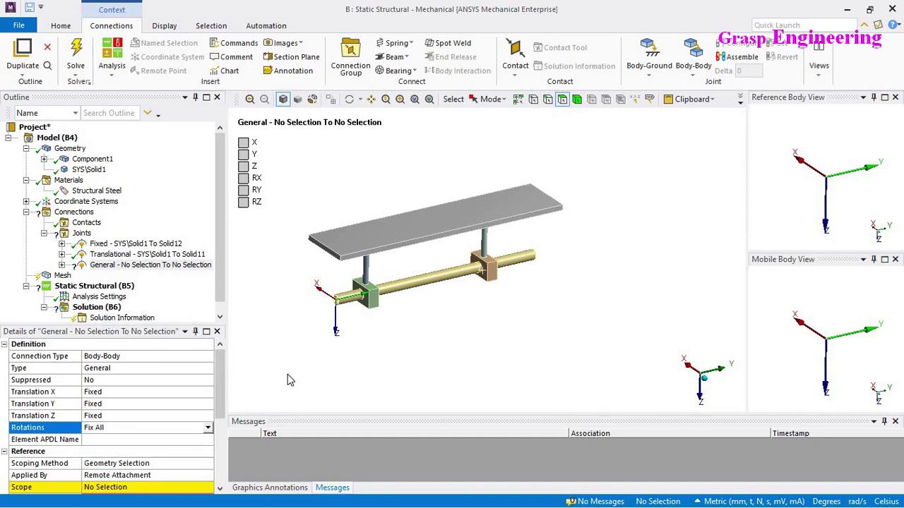
{"action": "left_click", "coordinate": [120, 403]}
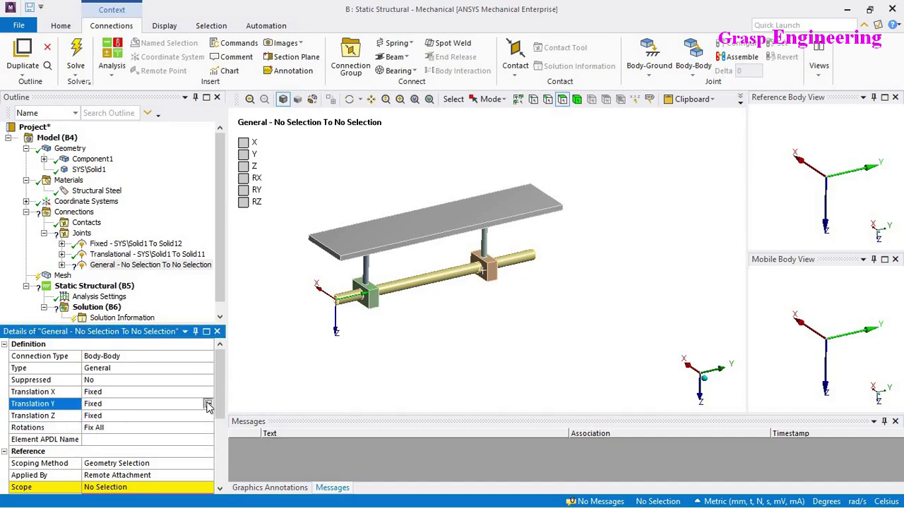
{"action": "left_click", "coordinate": [207, 403]}
{"action": "left_click", "coordinate": [105, 426]}
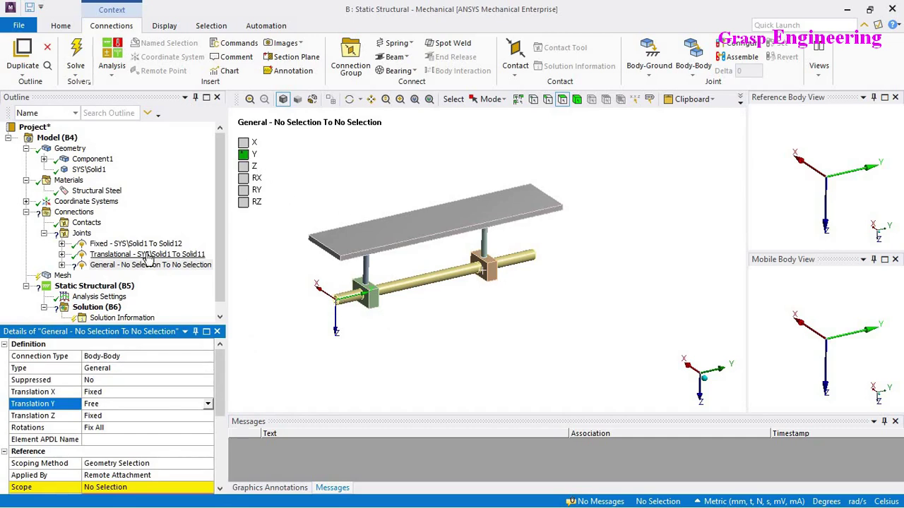
Review the available joint types and the general joint's X and Z translation and rotation options
{"action": "left_click", "coordinate": [191, 370]}
{"action": "scroll", "coordinate": [381, 304], "scroll_direction": "up", "scroll_amount": 3}
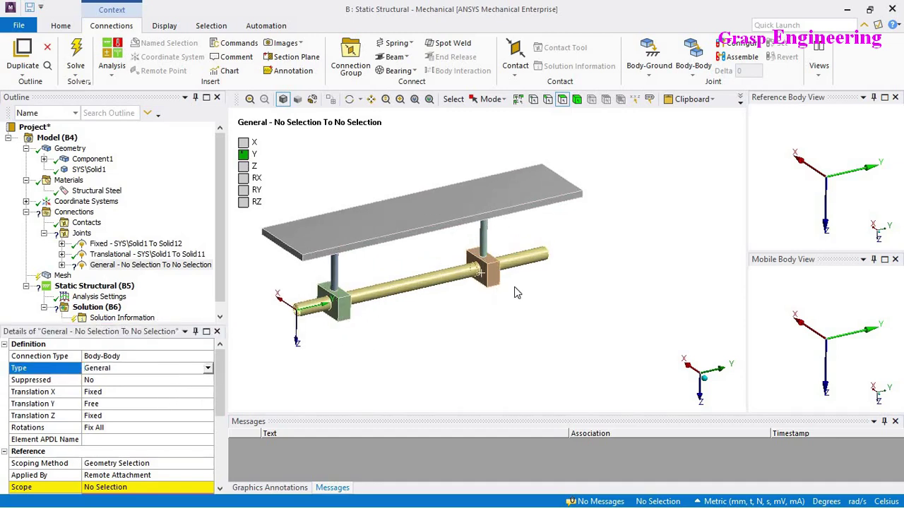
{"action": "left_click", "coordinate": [208, 369]}
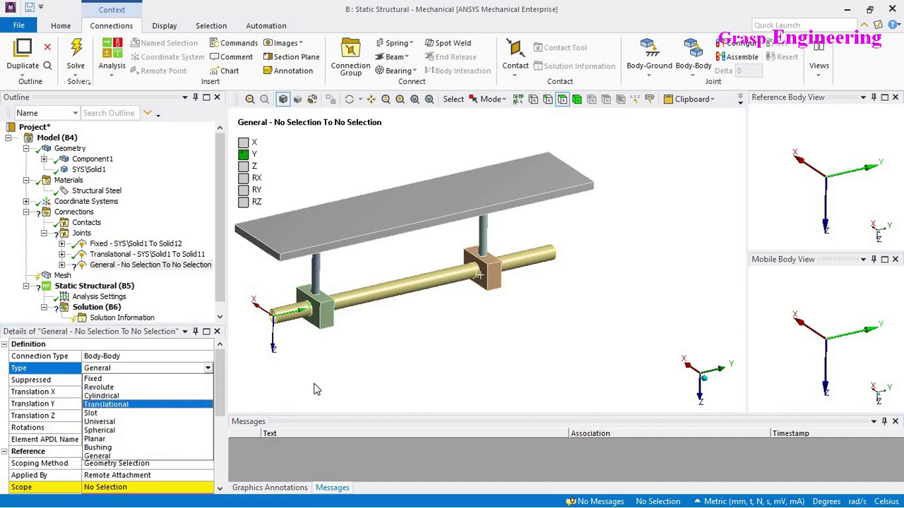
{"action": "key", "text": "Escape"}
{"action": "left_click", "coordinate": [35, 391]}
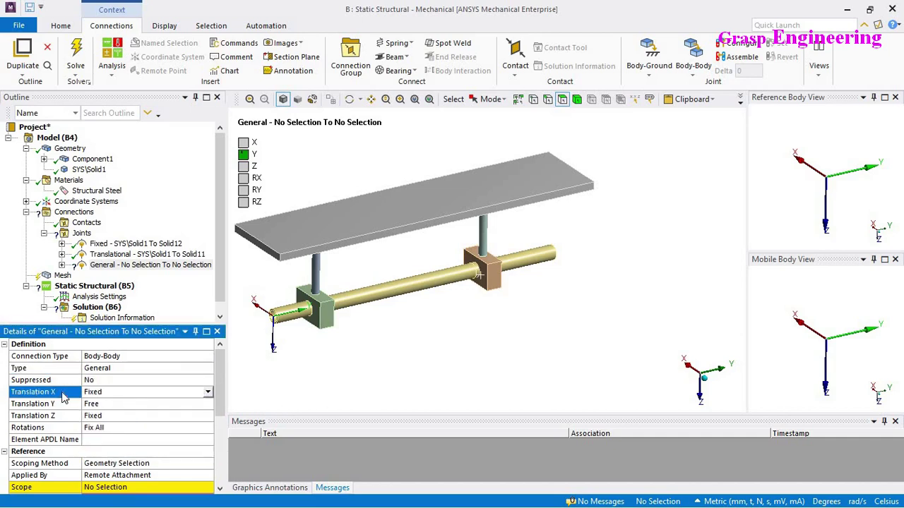
{"action": "left_click", "coordinate": [208, 392]}
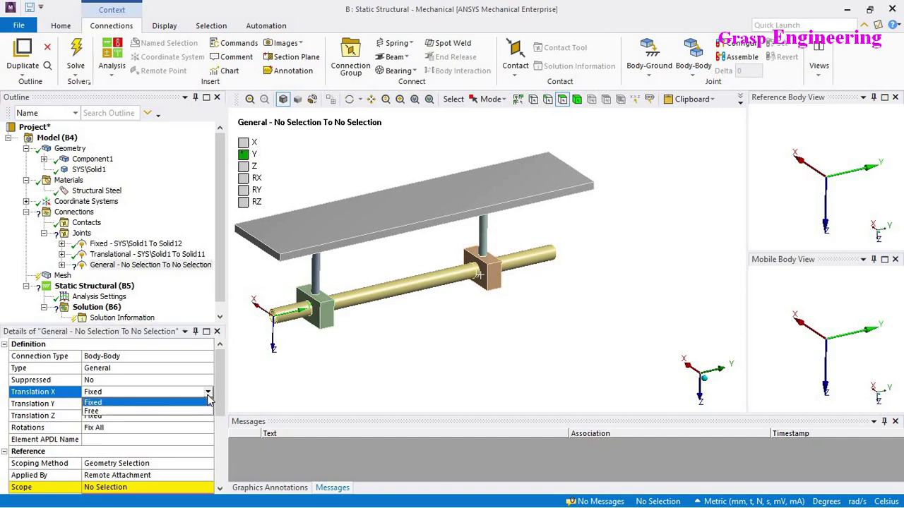
{"action": "left_click", "coordinate": [55, 418]}
{"action": "scroll", "coordinate": [629, 272], "scroll_direction": "down", "scroll_amount": 2}
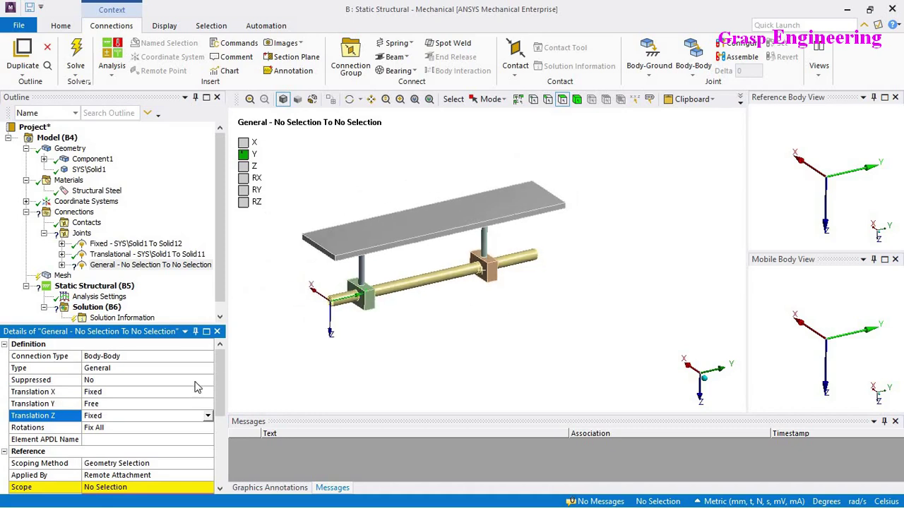
{"action": "left_click", "coordinate": [120, 428]}
{"action": "left_click", "coordinate": [120, 428]}
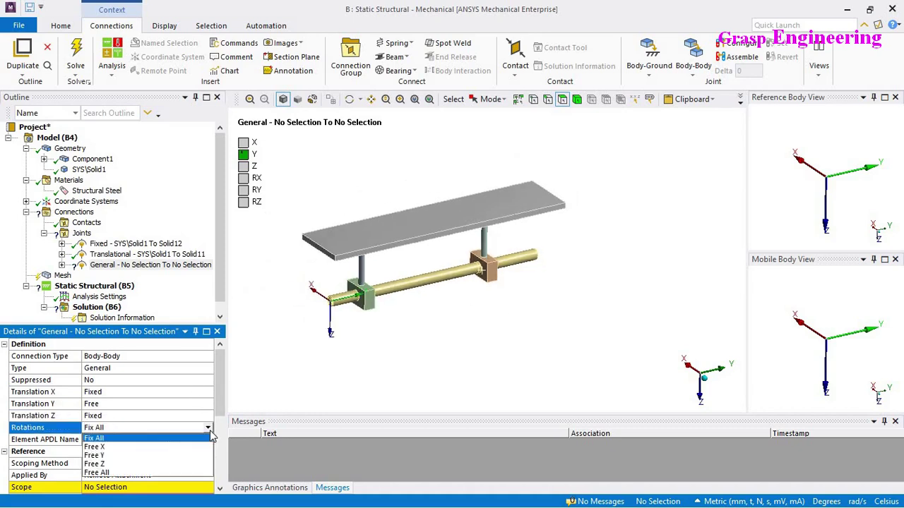
{"action": "left_click", "coordinate": [159, 334]}
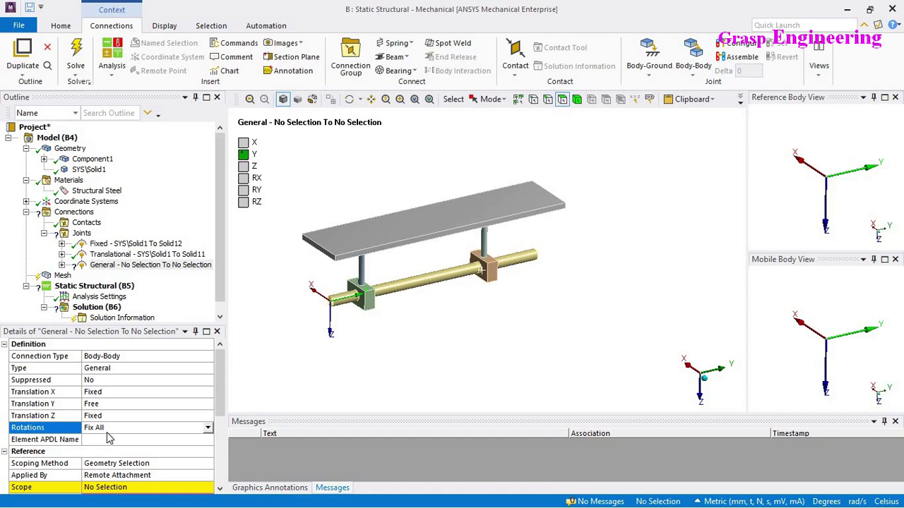
Delete the unscoped general joint and check the remaining fixed and translational joints
{"action": "right_click", "coordinate": [130, 265]}
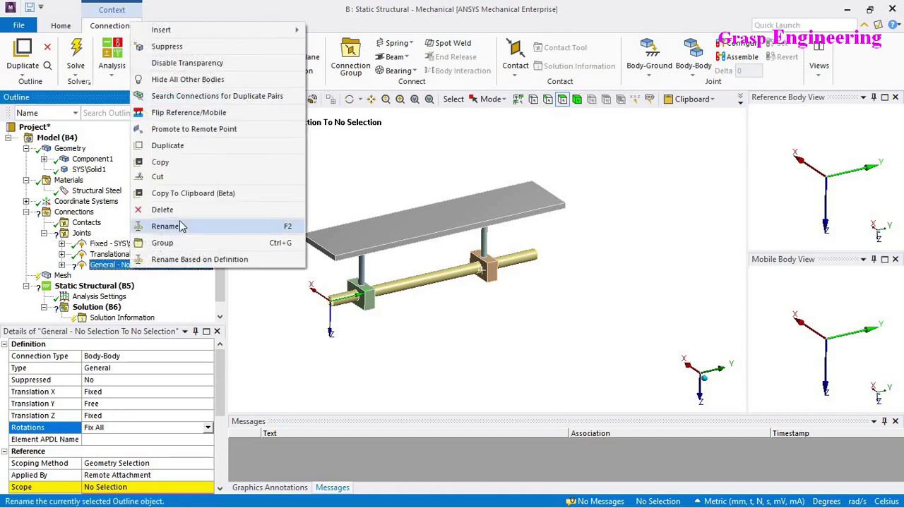
{"action": "left_click", "coordinate": [177, 210]}
{"action": "left_click", "coordinate": [471, 311]}
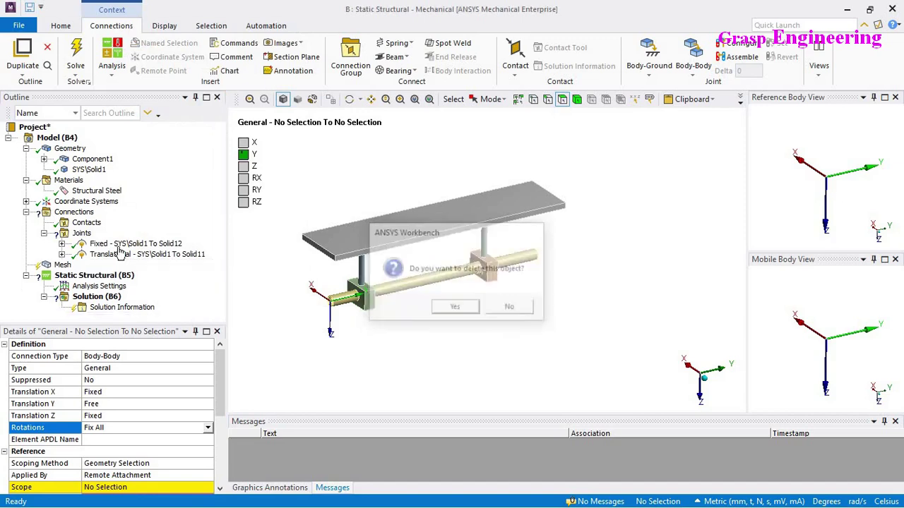
{"action": "left_click", "coordinate": [113, 244]}
{"action": "left_click", "coordinate": [108, 256]}
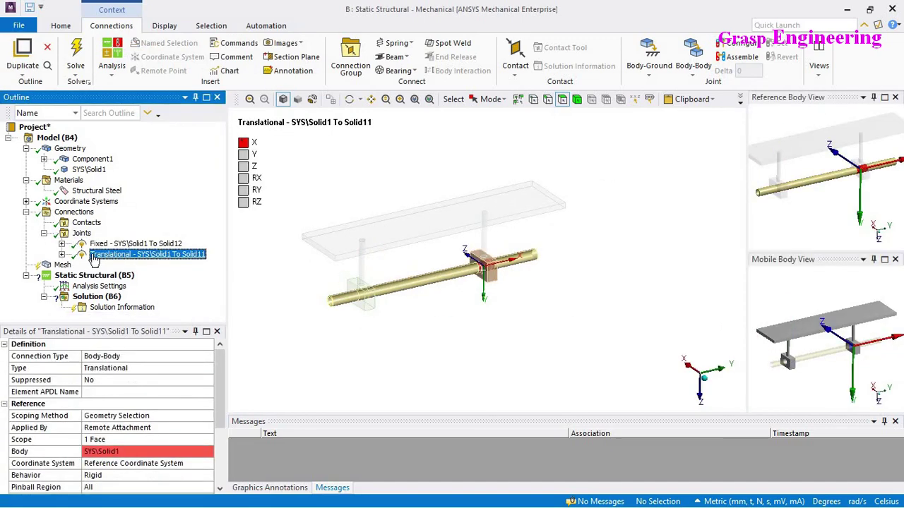
Open the mesh settings with the connections collapsed, and try to insert a mesh control on the plate body
{"action": "left_click", "coordinate": [26, 212]}
{"action": "left_click", "coordinate": [62, 223]}
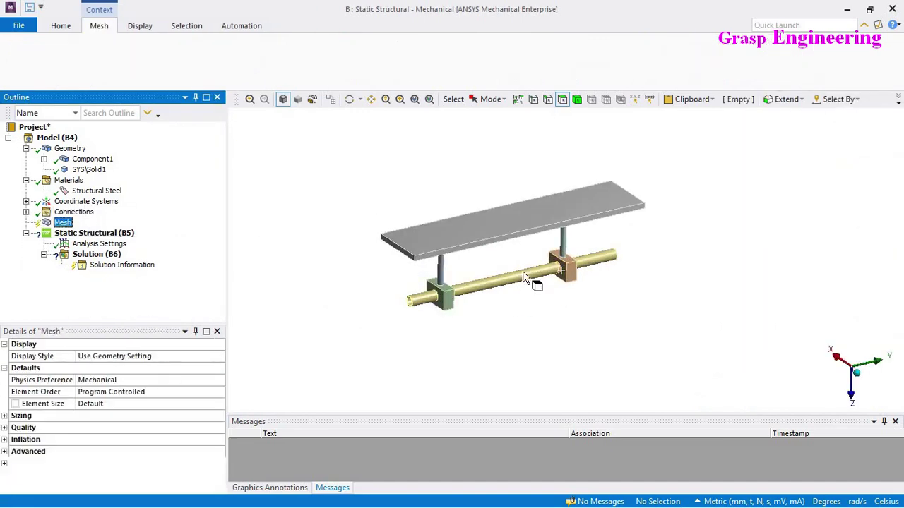
{"action": "scroll", "coordinate": [534, 316], "scroll_direction": "up", "scroll_amount": 2}
{"action": "scroll", "coordinate": [560, 173], "scroll_direction": "down", "scroll_amount": 2}
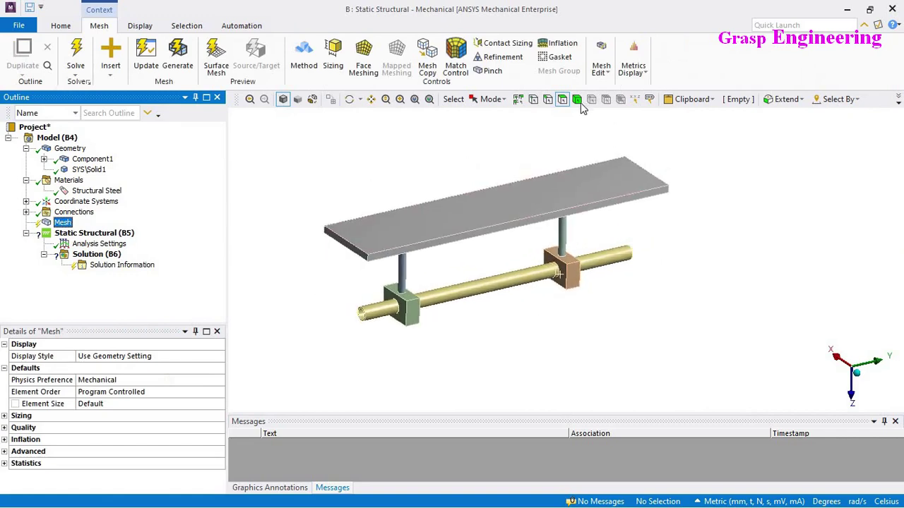
{"action": "left_click", "coordinate": [576, 99]}
{"action": "left_click", "coordinate": [477, 202]}
{"action": "right_click", "coordinate": [477, 203]}
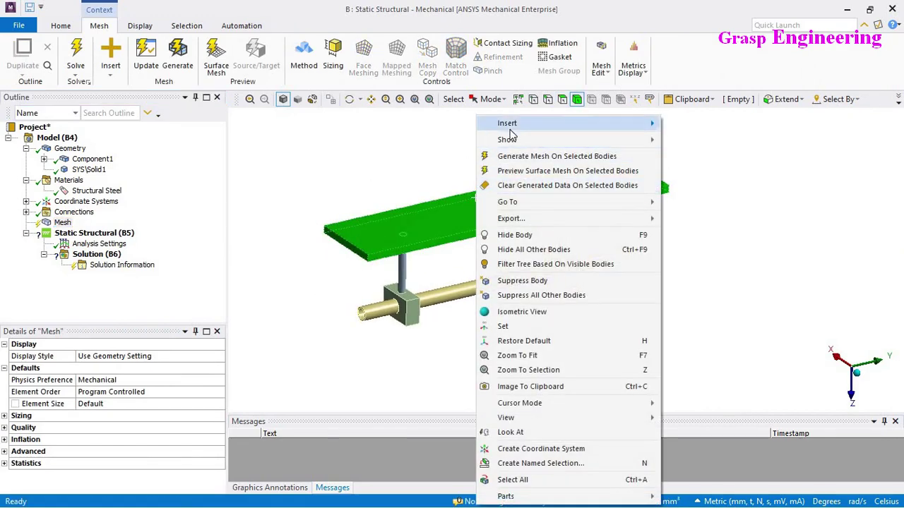
{"action": "mouse_move", "coordinate": [635, 123]}
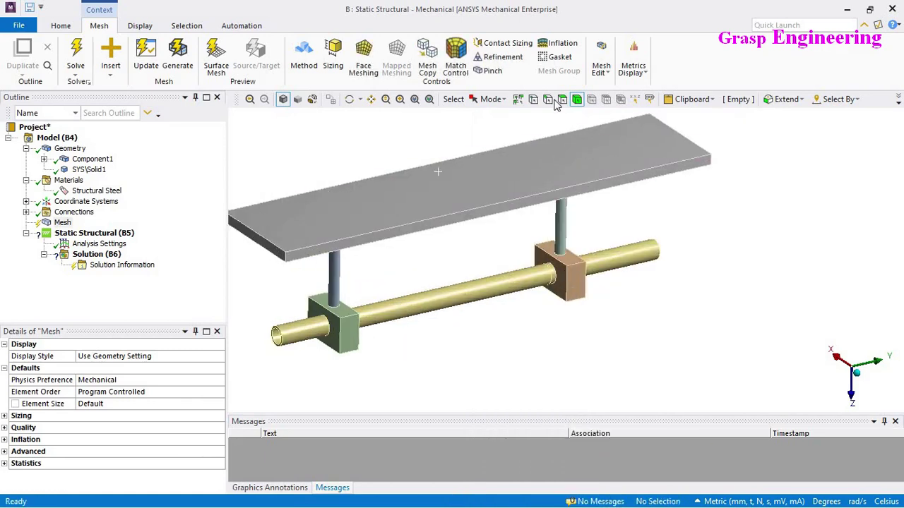
Measure the length of the vertical thickness edge at the plate's near corner
{"action": "left_click", "coordinate": [552, 100]}
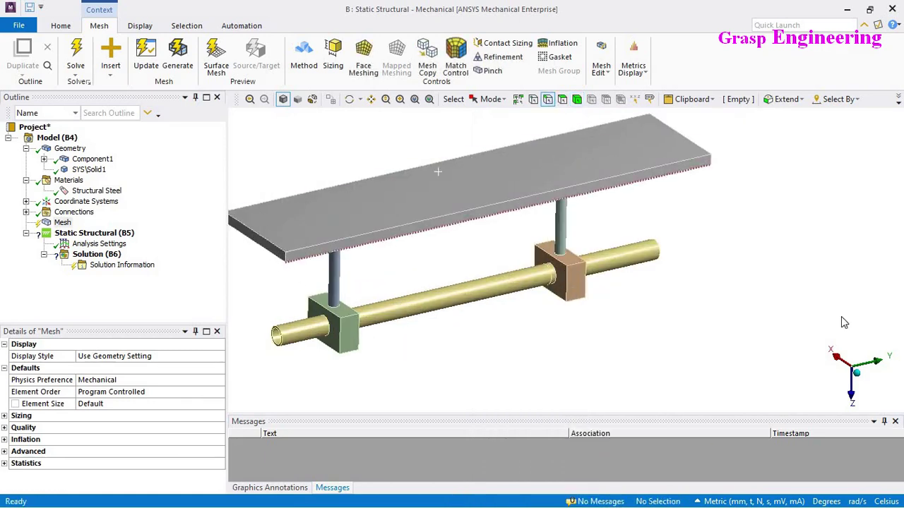
{"action": "scroll", "coordinate": [447, 279], "scroll_direction": "up", "scroll_amount": 4}
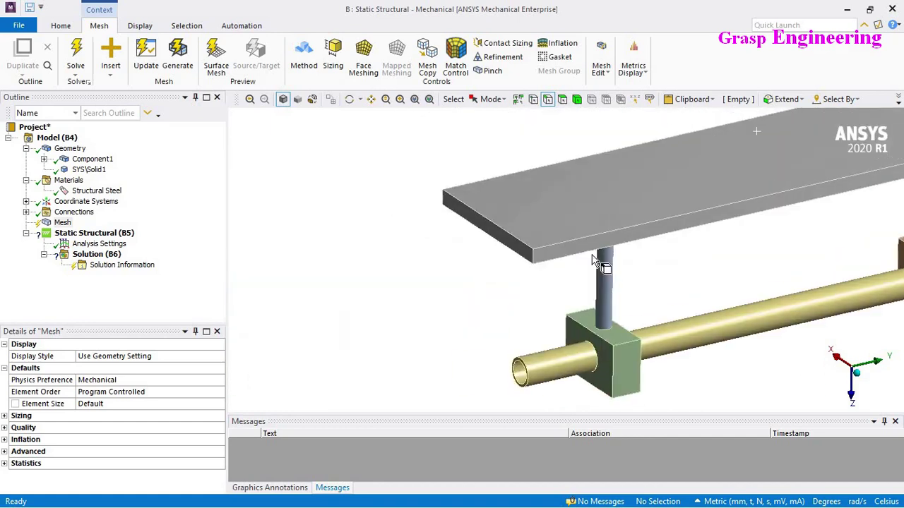
{"action": "scroll", "coordinate": [541, 277], "scroll_direction": "up", "scroll_amount": 5}
{"action": "left_click", "coordinate": [509, 267]}
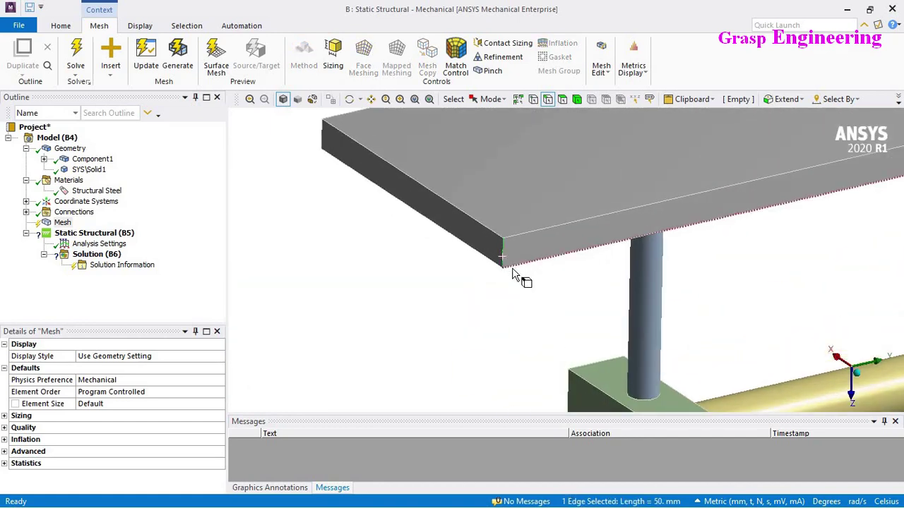
{"action": "scroll", "coordinate": [416, 304], "scroll_direction": "down", "scroll_amount": 3}
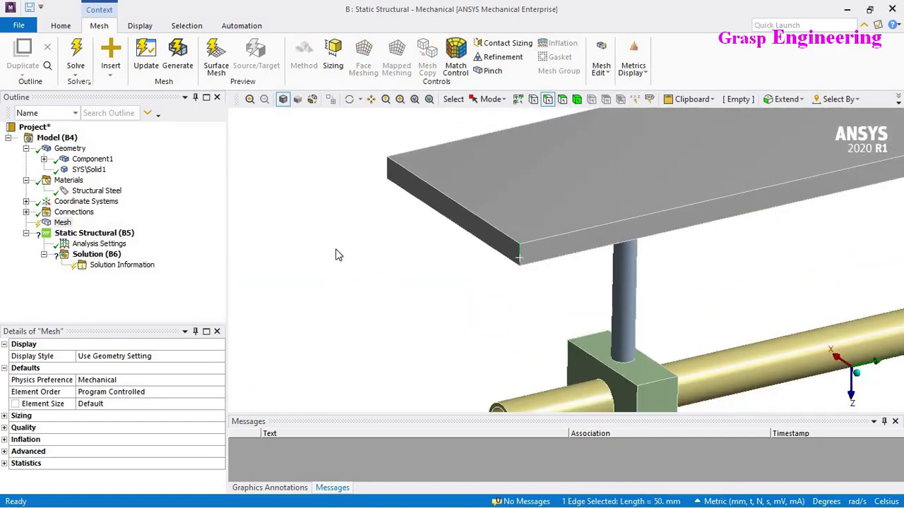
{"action": "scroll", "coordinate": [545, 286], "scroll_direction": "up", "scroll_amount": 3}
{"action": "scroll", "coordinate": [496, 263], "scroll_direction": "down", "scroll_amount": 2}
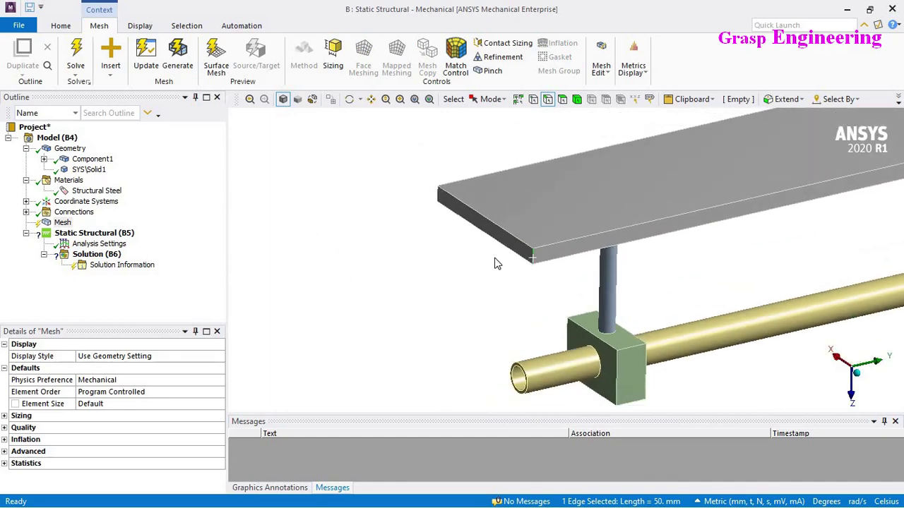
{"action": "middle_click_drag", "start_coordinate": [558, 332], "coordinate": [424, 262], "text": "ctrl"}
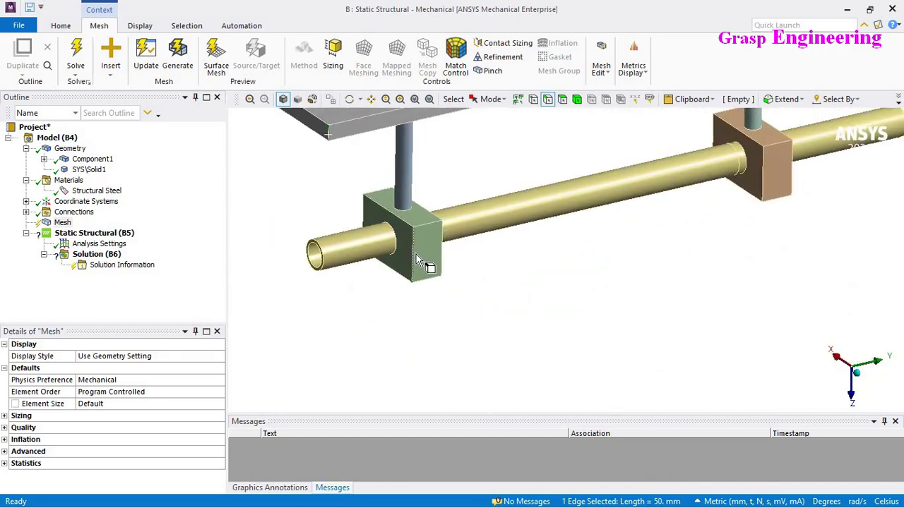
Measure the length of the vertical corner edge on the near support block, and clear the selection
{"action": "left_click", "coordinate": [420, 263]}
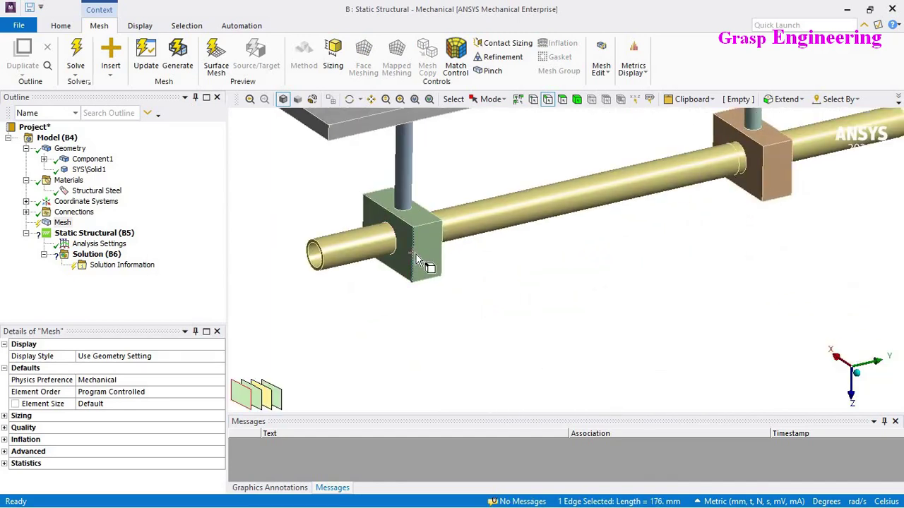
{"action": "left_click", "coordinate": [592, 348]}
{"action": "key", "text": "F7"}
Add a body sizing mesh control on the top plate with an element size of 30 mm
{"action": "right_click", "coordinate": [64, 223]}
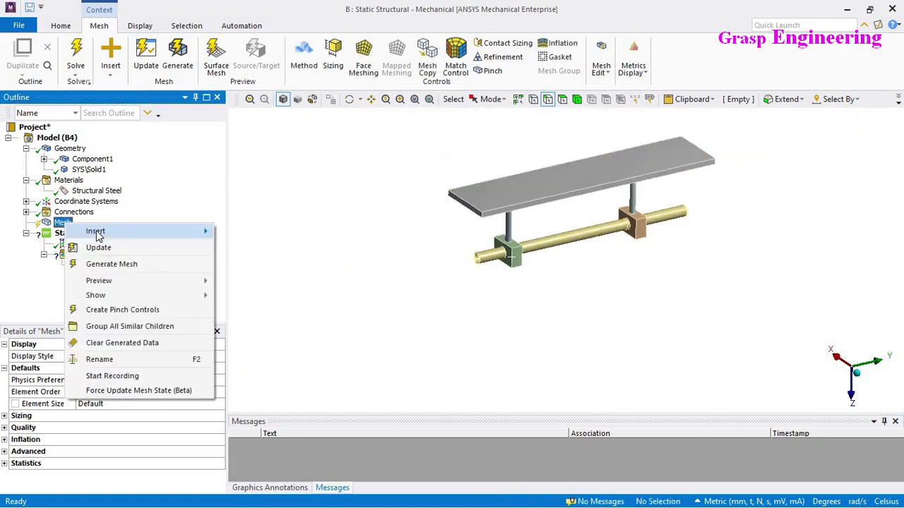
{"action": "mouse_move", "coordinate": [97, 233]}
{"action": "left_click", "coordinate": [247, 248]}
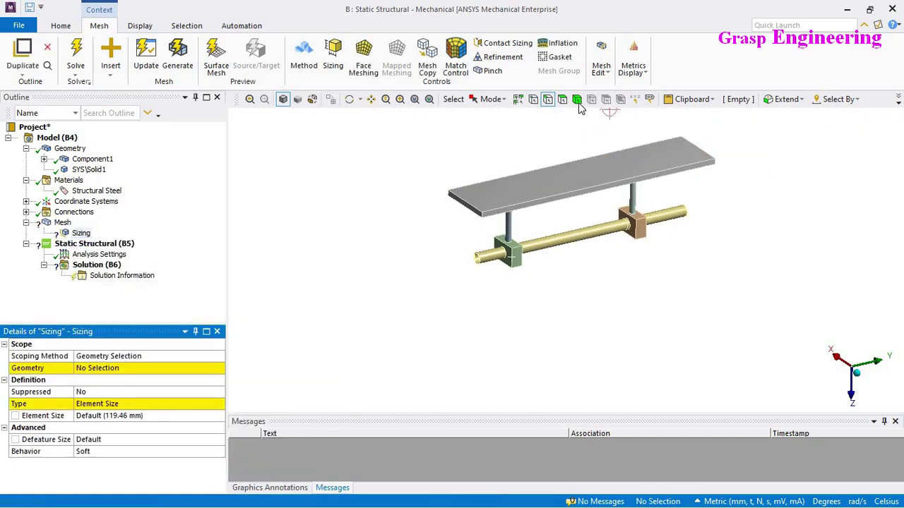
{"action": "left_click", "coordinate": [577, 100]}
{"action": "left_click", "coordinate": [547, 188]}
{"action": "left_click", "coordinate": [104, 369]}
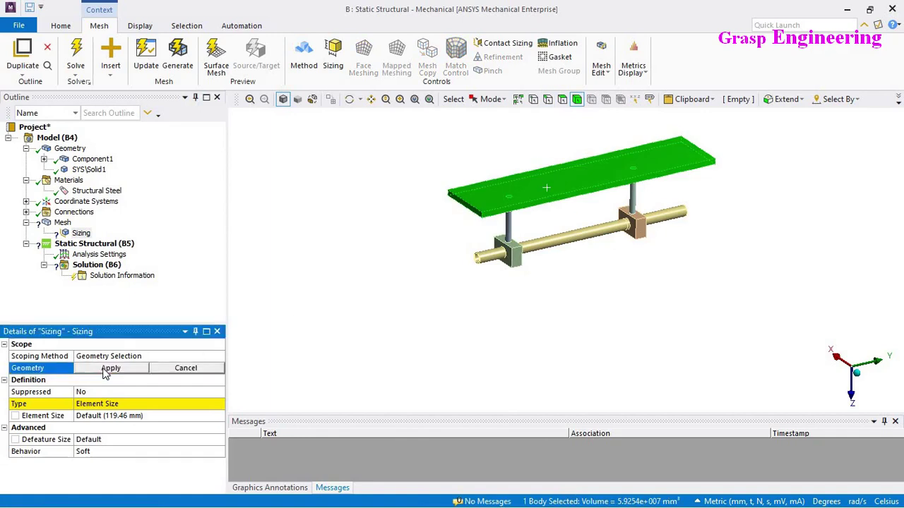
{"action": "left_click", "coordinate": [103, 368]}
{"action": "left_click", "coordinate": [99, 416]}
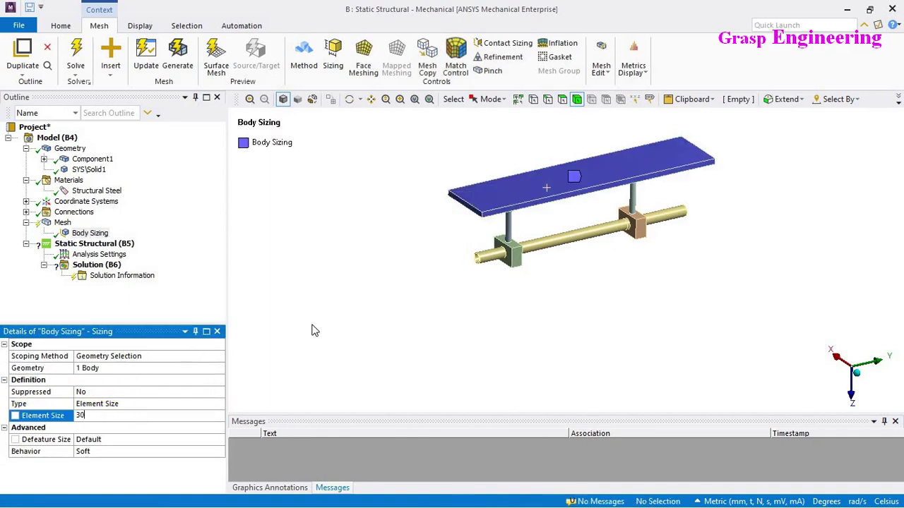
{"action": "key", "text": "Return"}
Add a second body sizing for both support blocks and both vertical rods with an element size of 20 mm
{"action": "right_click", "coordinate": [92, 233]}
{"action": "mouse_move", "coordinate": [141, 240]}
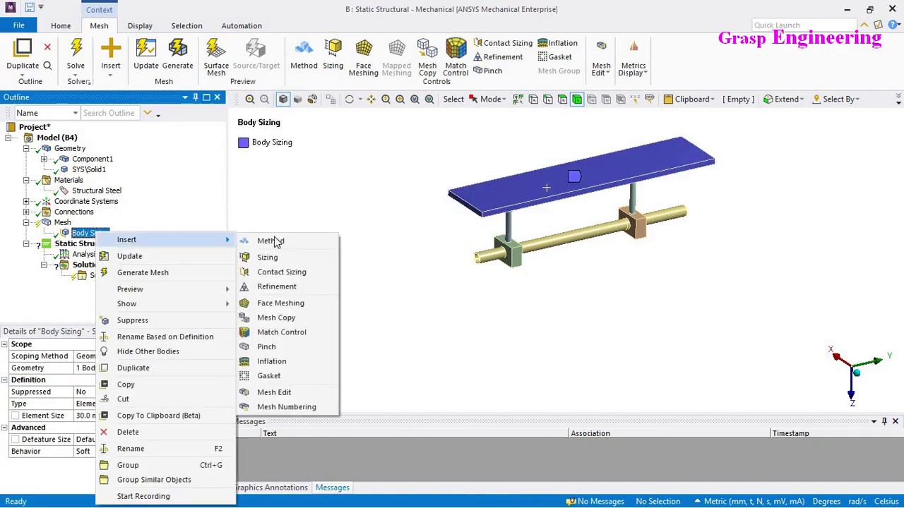
{"action": "left_click", "coordinate": [286, 258]}
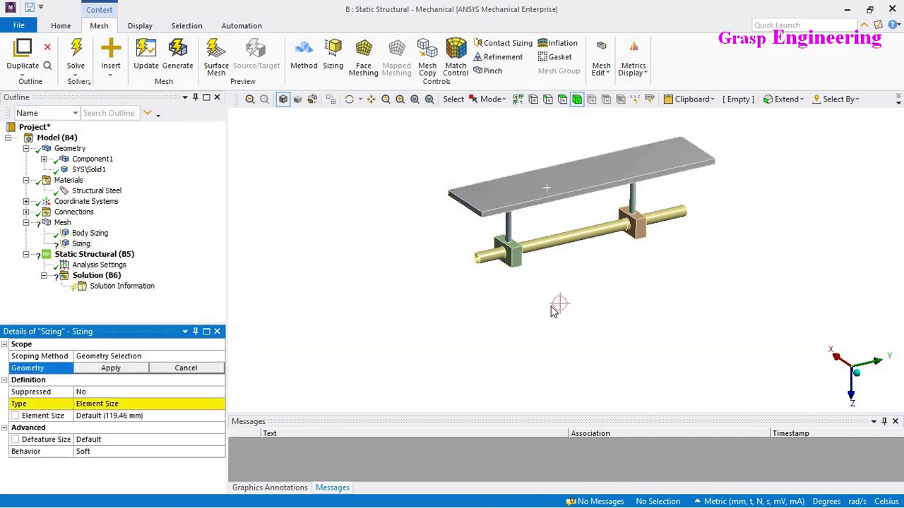
{"action": "left_click", "coordinate": [512, 258]}
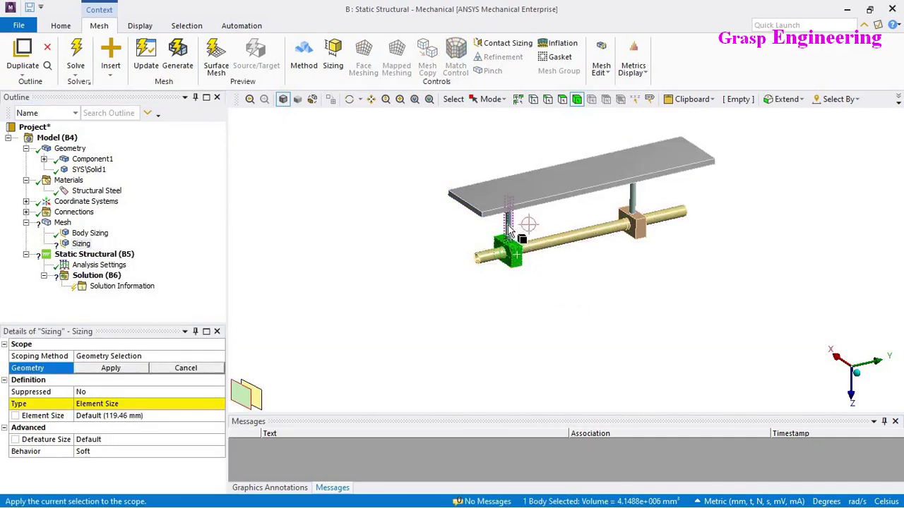
{"action": "left_click", "coordinate": [508, 227], "text": "ctrl"}
{"action": "left_click", "coordinate": [636, 220], "text": "ctrl"}
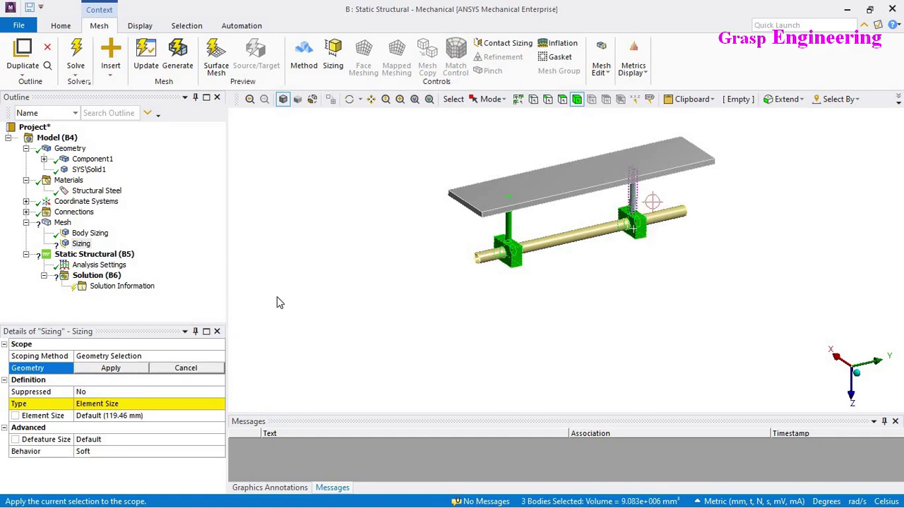
{"action": "left_click", "coordinate": [633, 190], "text": "ctrl"}
{"action": "left_click", "coordinate": [121, 370]}
{"action": "left_click", "coordinate": [112, 416]}
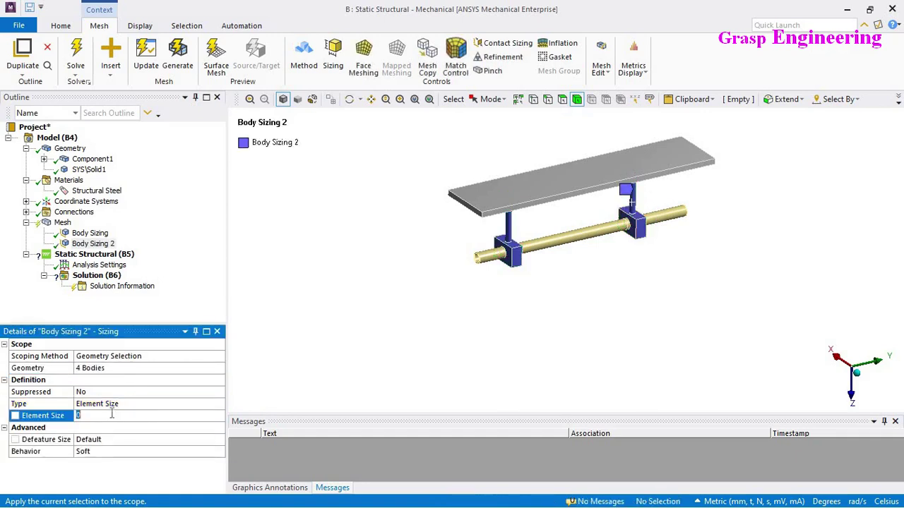
{"action": "type", "text": "20"}
{"action": "key", "text": "Return"}
Add a third body sizing on the pipe with an element size of 20 mm
{"action": "left_click", "coordinate": [483, 258]}
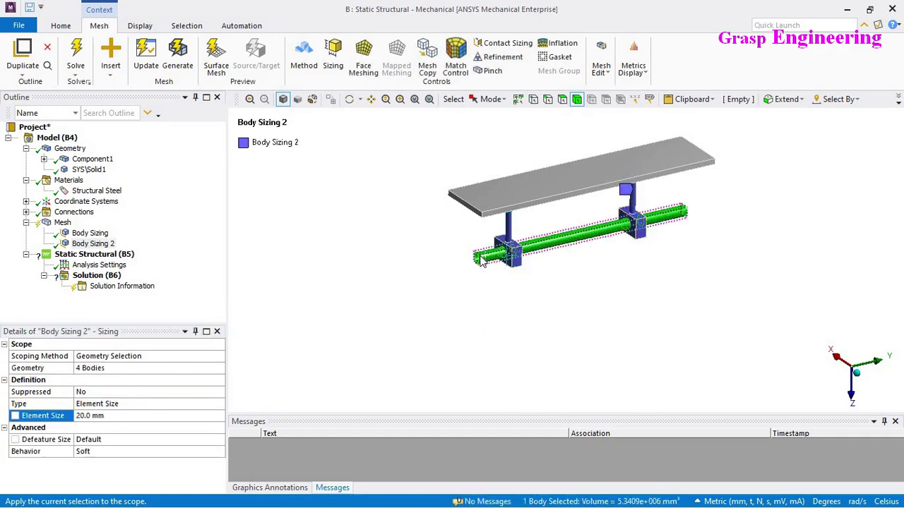
{"action": "right_click", "coordinate": [483, 258]}
{"action": "mouse_move", "coordinate": [516, 9]}
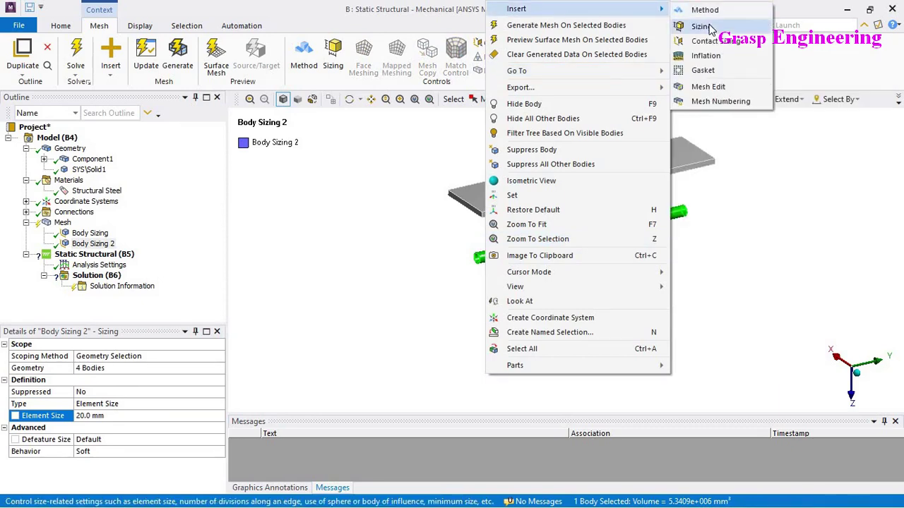
{"action": "left_click", "coordinate": [698, 24]}
{"action": "type", "text": "20"}
{"action": "key", "text": "Return"}
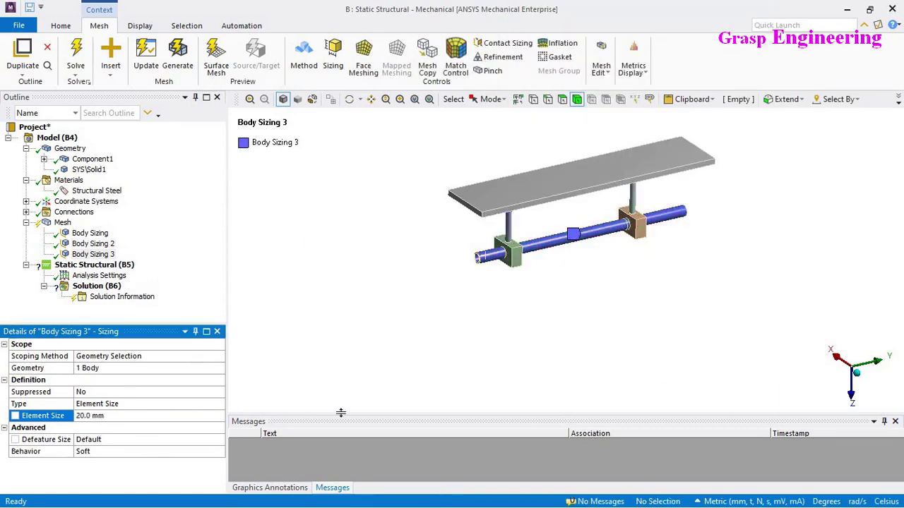
Generate the mesh for the whole assembly, inspect it on the plate, blocks and pipe, and collapse the mesh controls
{"action": "left_click", "coordinate": [62, 222]}
{"action": "right_click", "coordinate": [63, 223]}
{"action": "mouse_move", "coordinate": [119, 280]}
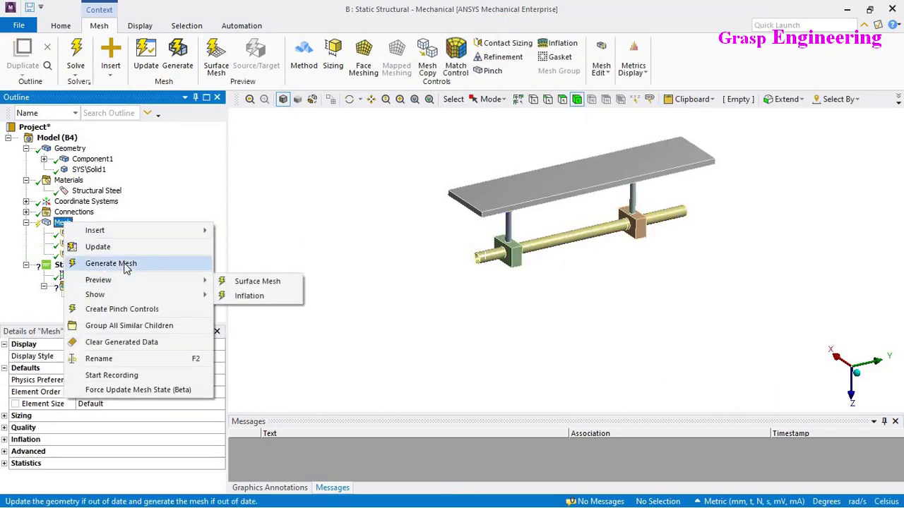
{"action": "left_click", "coordinate": [285, 297]}
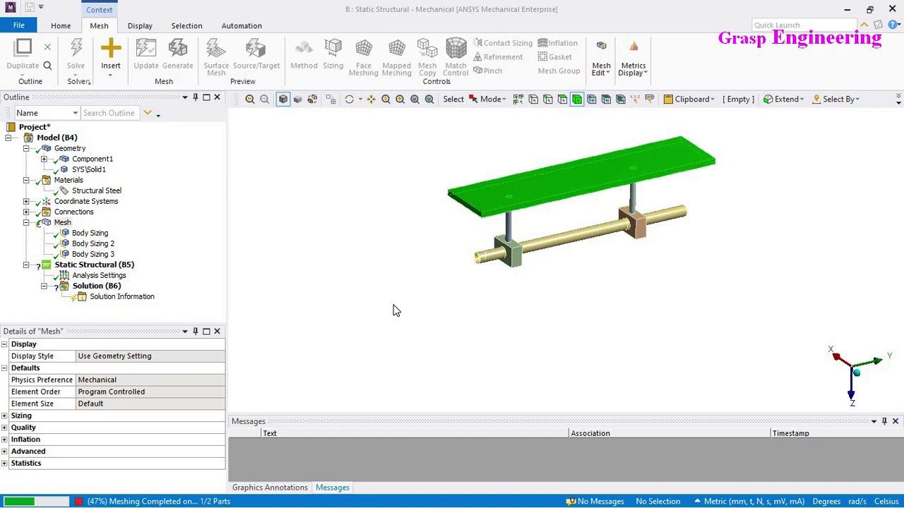
{"action": "scroll", "coordinate": [365, 310], "scroll_direction": "up", "scroll_amount": 5}
{"action": "middle_click_drag", "start_coordinate": [385, 300], "coordinate": [382, 284]}
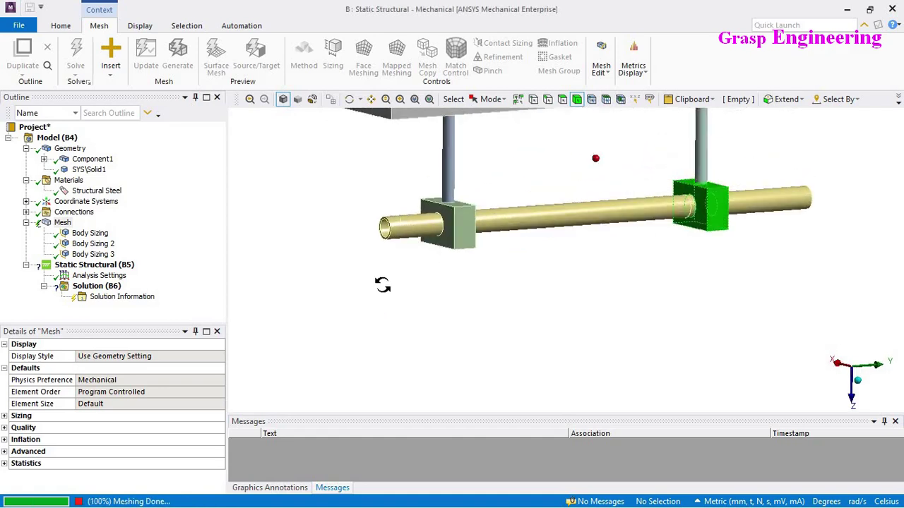
{"action": "scroll", "coordinate": [407, 299], "scroll_direction": "down", "scroll_amount": 5}
{"action": "mouse_move", "coordinate": [468, 315]}
{"action": "middle_mouse_down"}
{"action": "mouse_move", "coordinate": [529, 327]}
{"action": "mouse_move", "coordinate": [522, 297]}
{"action": "mouse_move", "coordinate": [496, 307]}
{"action": "mouse_move", "coordinate": [534, 325]}
{"action": "mouse_move", "coordinate": [473, 310]}
{"action": "middle_mouse_up"}
{"action": "scroll", "coordinate": [464, 321], "scroll_direction": "up", "scroll_amount": 5}
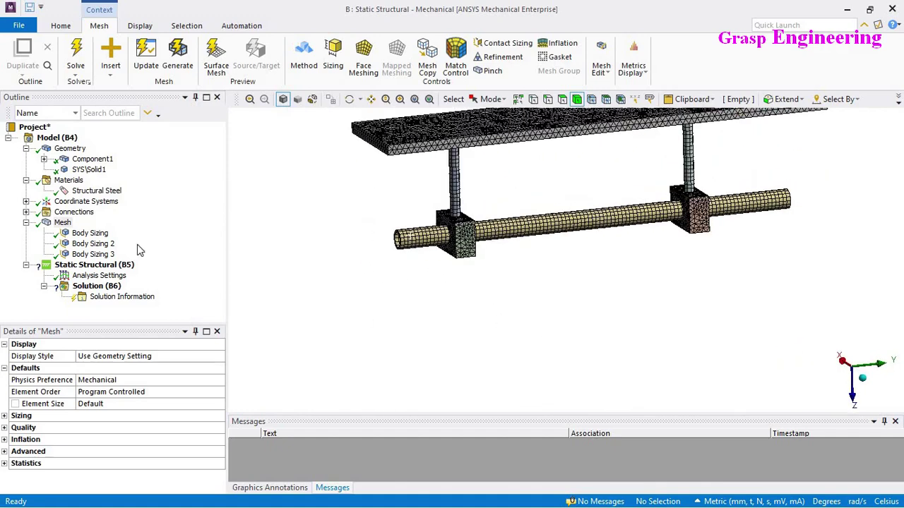
{"action": "left_click", "coordinate": [26, 223]}
Add a thermal condition of 100 °C to the pipe body in the static structural analysis
{"action": "left_click", "coordinate": [78, 233]}
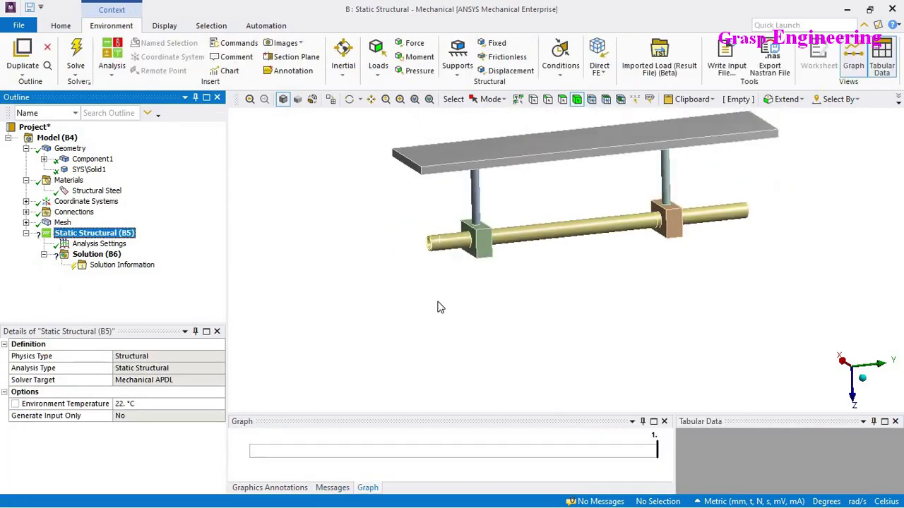
{"action": "scroll", "coordinate": [438, 307], "scroll_direction": "down", "scroll_amount": 2}
{"action": "left_click", "coordinate": [132, 404]}
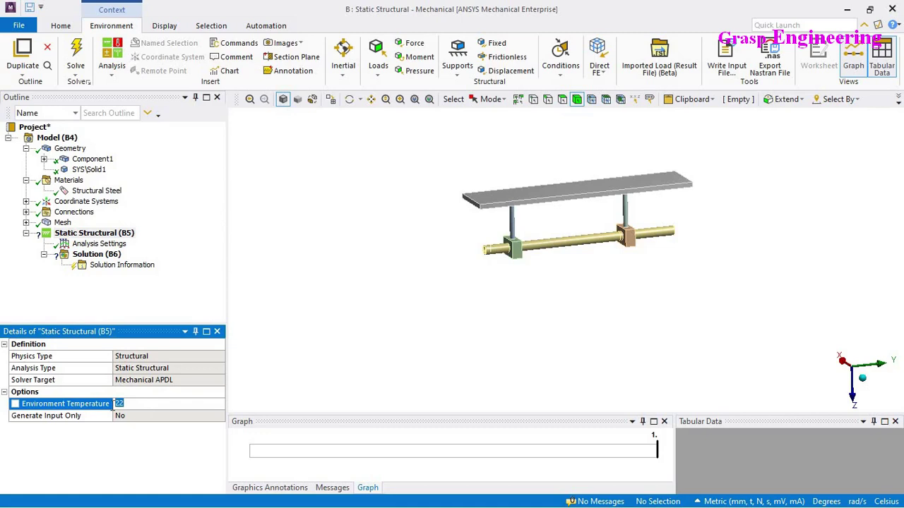
{"action": "right_click", "coordinate": [130, 238]}
{"action": "mouse_move", "coordinate": [275, 244]}
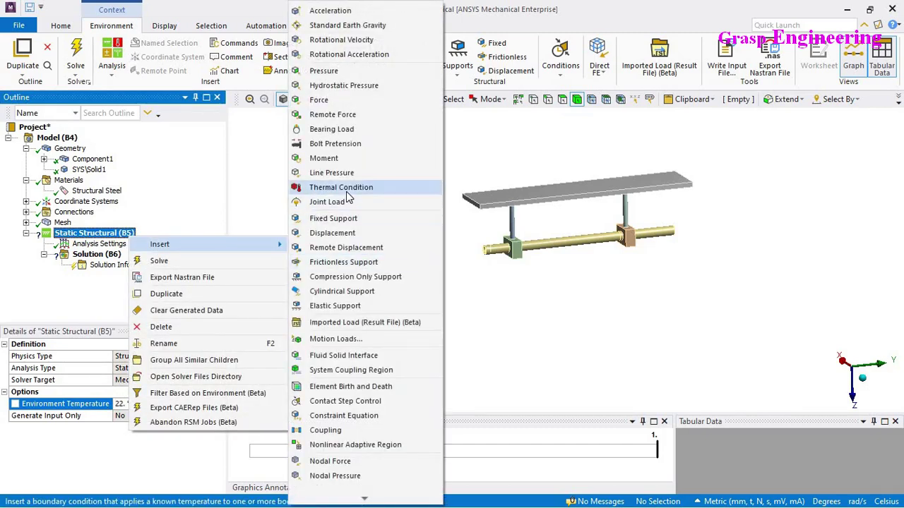
{"action": "left_click", "coordinate": [350, 187]}
{"action": "left_click", "coordinate": [496, 255]}
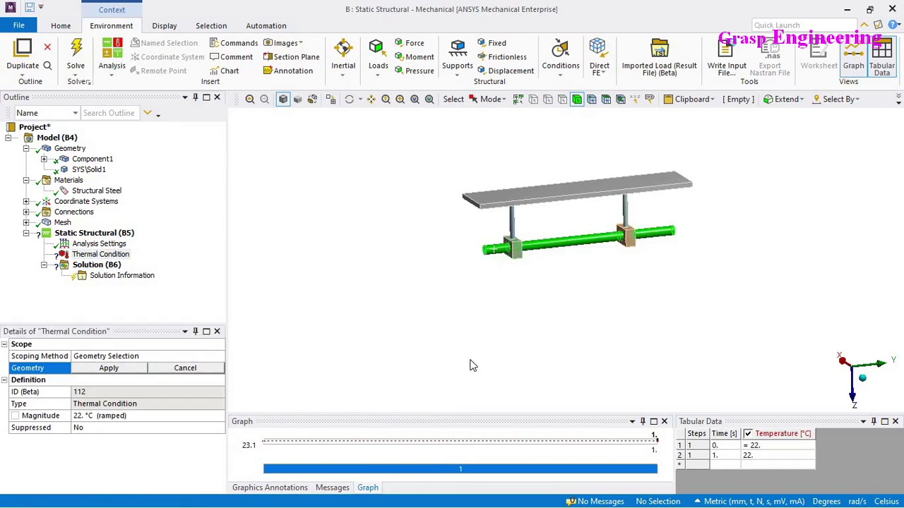
{"action": "left_click", "coordinate": [108, 368]}
{"action": "left_click", "coordinate": [104, 416]}
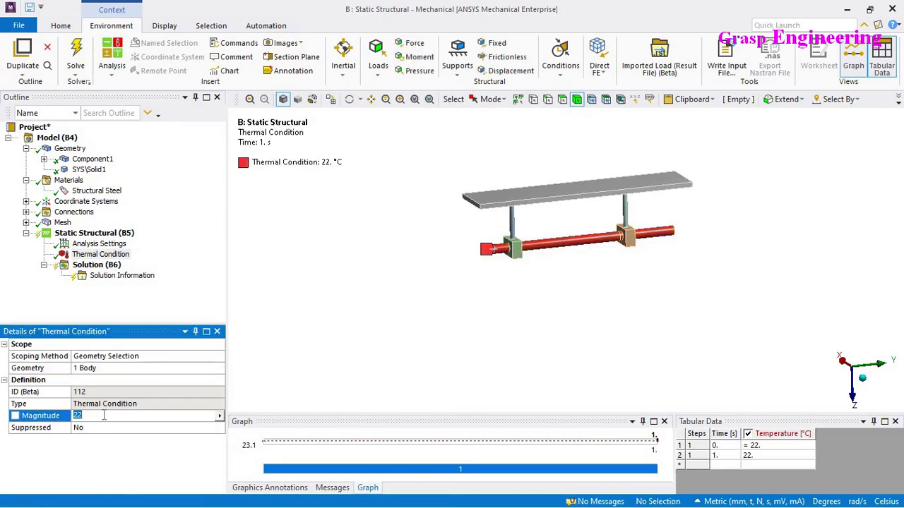
{"action": "key", "text": "Return"}
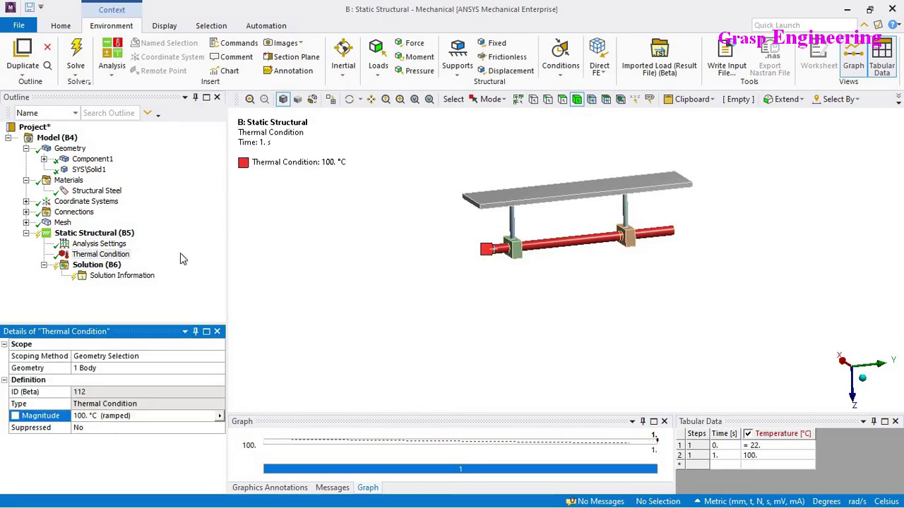
Add a fixed support on the top face of the plate
{"action": "right_click", "coordinate": [113, 233]}
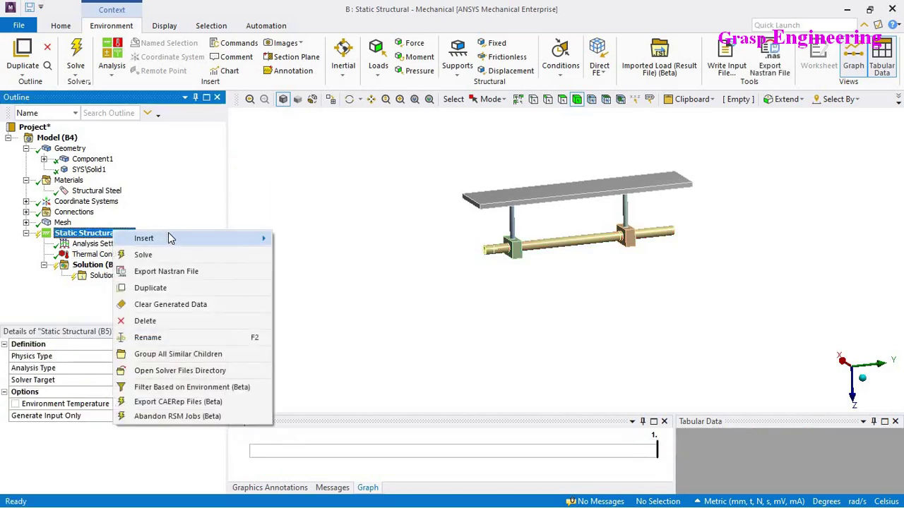
{"action": "mouse_move", "coordinate": [148, 238]}
{"action": "left_click", "coordinate": [325, 219]}
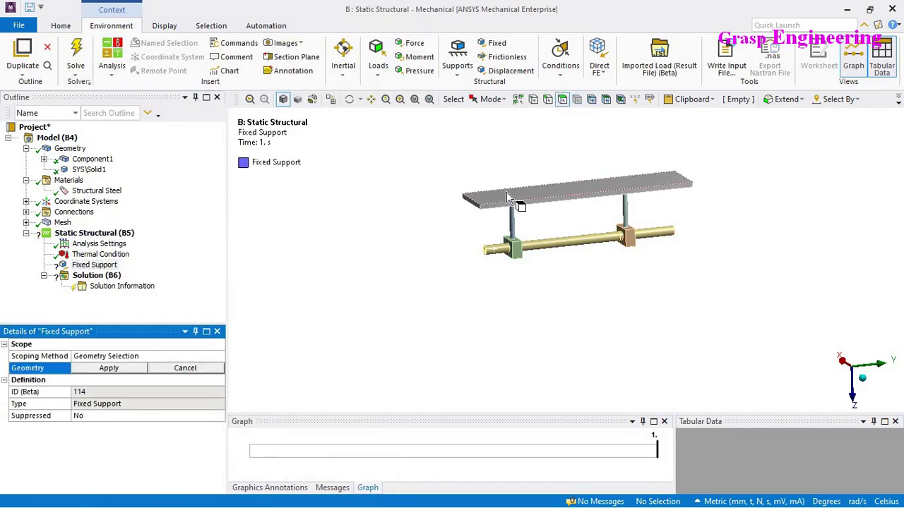
Solve the static structural analysis and look over the assembly during the solution
{"action": "left_click", "coordinate": [91, 277]}
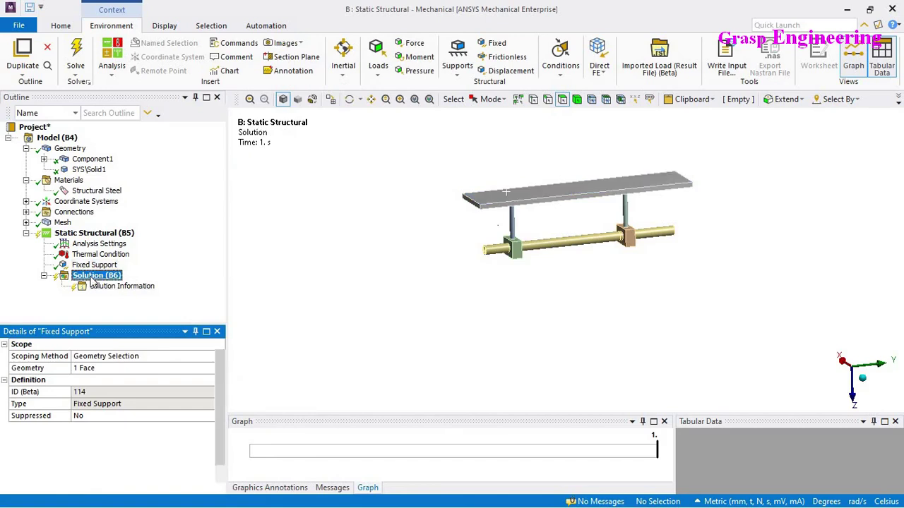
{"action": "right_click", "coordinate": [224, 277]}
{"action": "left_click", "coordinate": [244, 301]}
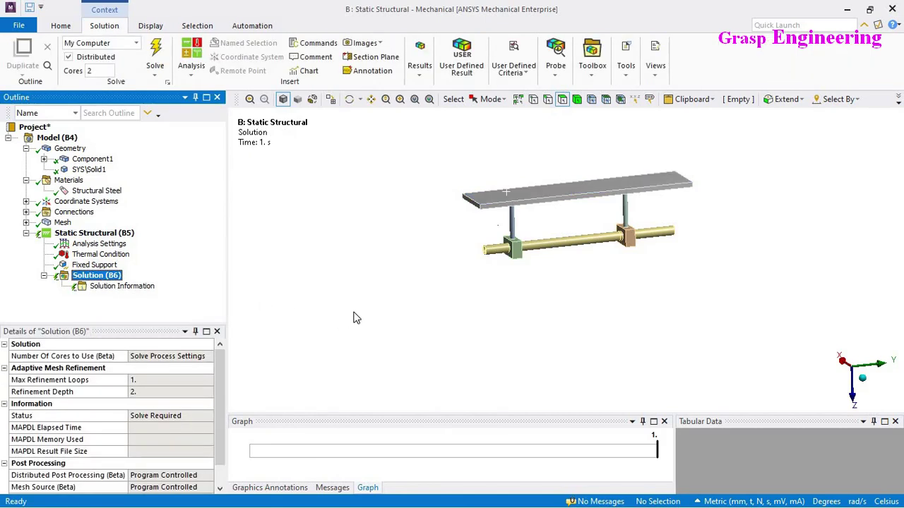
{"action": "scroll", "coordinate": [359, 319], "scroll_direction": "up", "scroll_amount": 5}
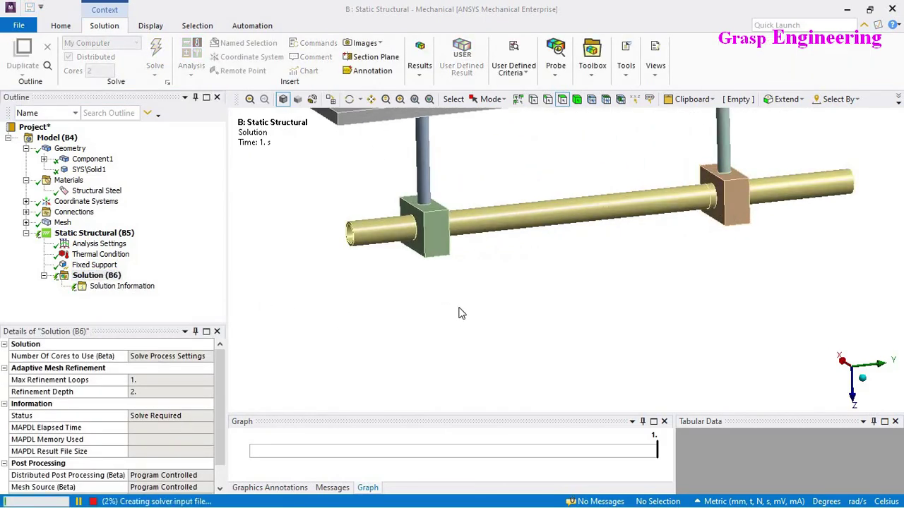
{"action": "scroll", "coordinate": [475, 280], "scroll_direction": "down", "scroll_amount": 5}
{"action": "middle_click_drag", "start_coordinate": [426, 262], "coordinate": [435, 315]}
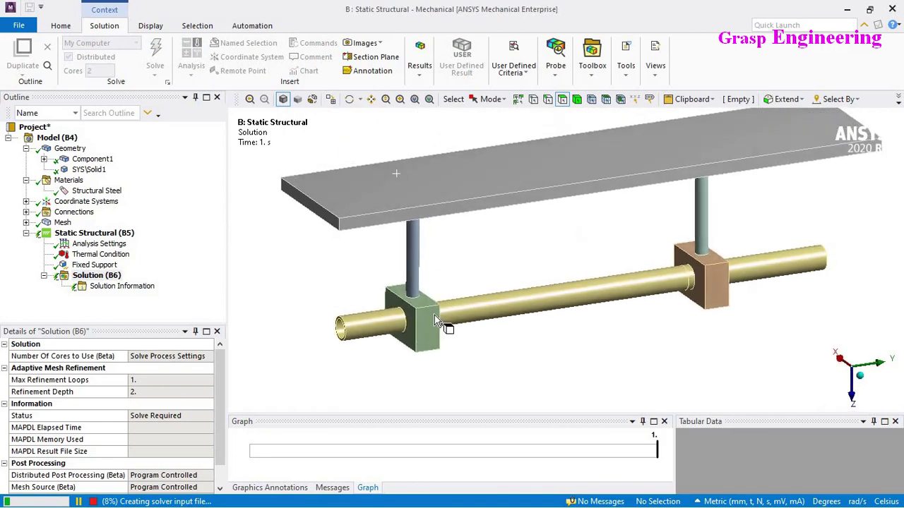
Review the reference and mobile settings of the fixed joint and the translational joint between the pipe and the blocks
{"action": "left_click", "coordinate": [27, 212]}
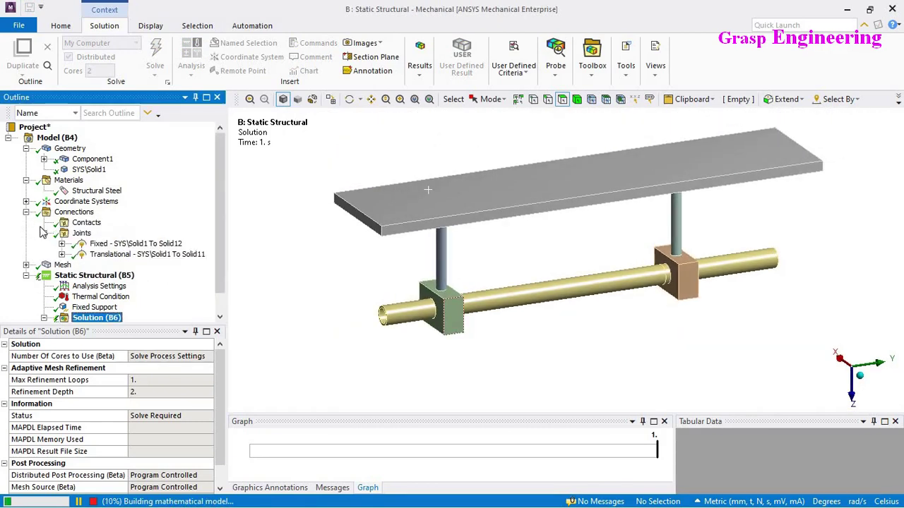
{"action": "left_click", "coordinate": [106, 244]}
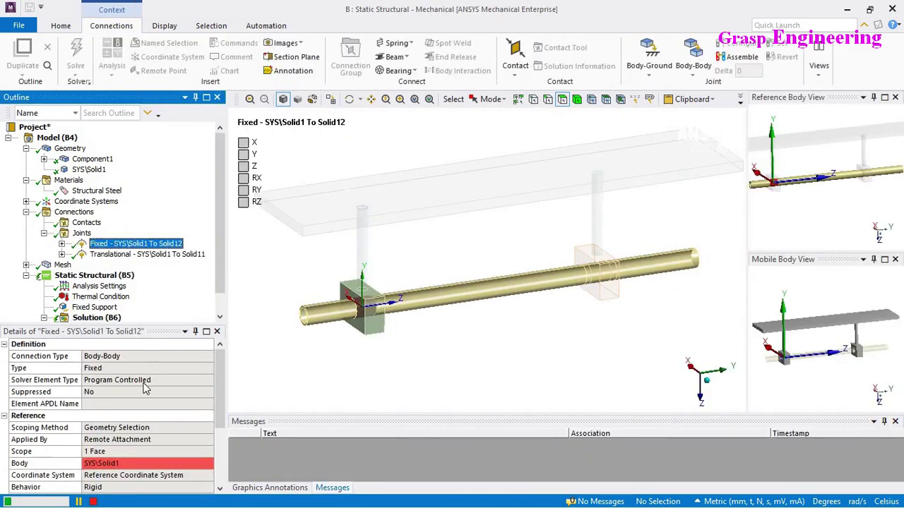
{"action": "scroll", "coordinate": [154, 431], "scroll_direction": "down", "scroll_amount": 4}
{"action": "scroll", "coordinate": [154, 431], "scroll_direction": "down", "scroll_amount": 1}
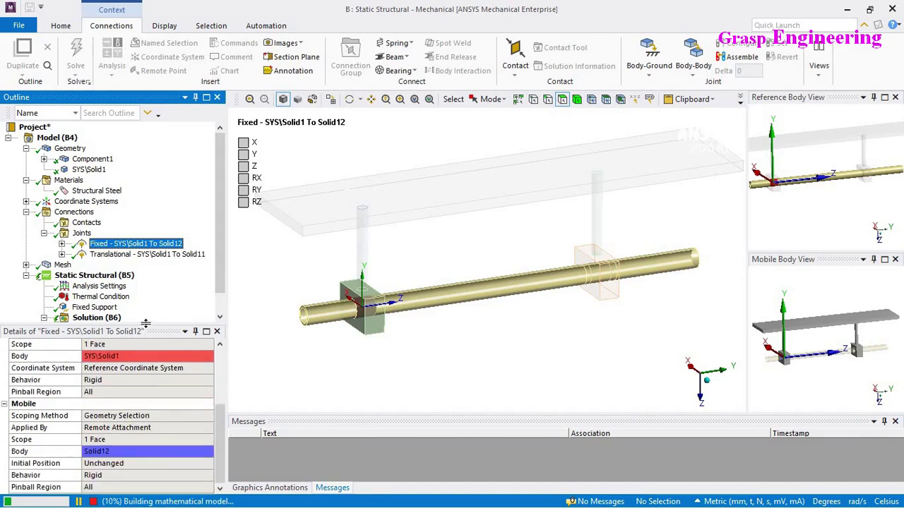
{"action": "left_click_drag", "start_coordinate": [145, 324], "coordinate": [161, 253]}
{"action": "scroll", "coordinate": [172, 333], "scroll_direction": "up", "scroll_amount": 1}
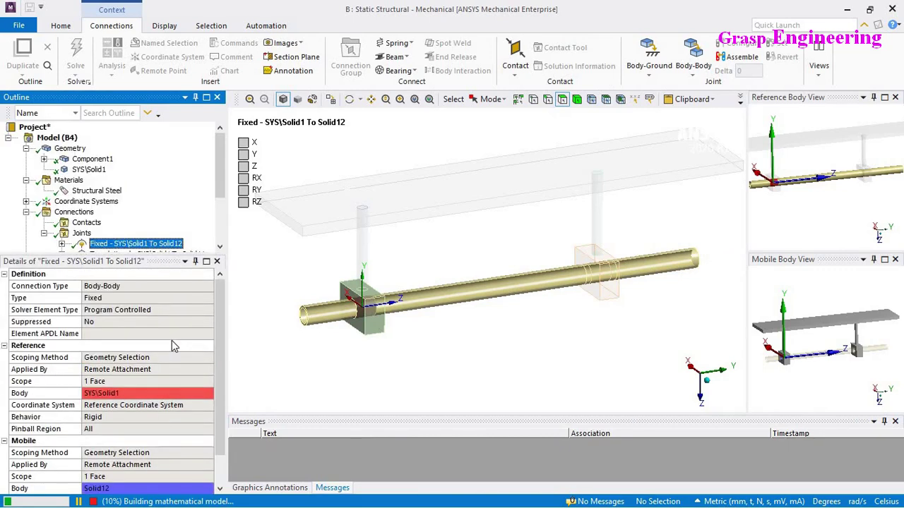
{"action": "scroll", "coordinate": [155, 391], "scroll_direction": "down", "scroll_amount": 1}
{"action": "scroll", "coordinate": [134, 227], "scroll_direction": "down", "scroll_amount": 3}
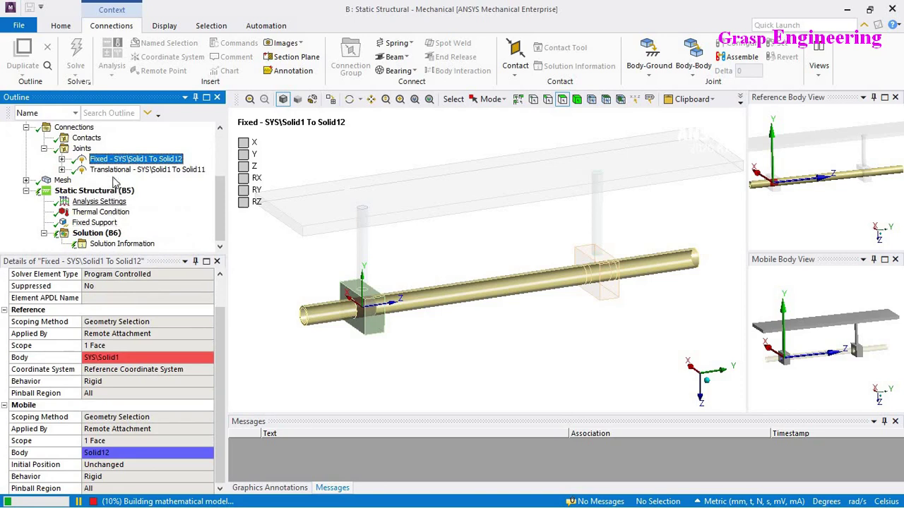
{"action": "left_click", "coordinate": [134, 170]}
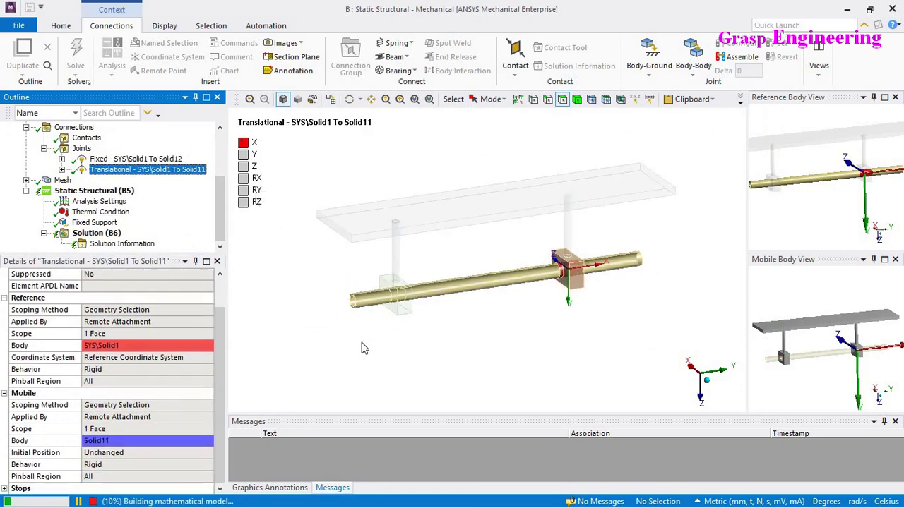
Add a total deformation result to the static structural solution
{"action": "scroll", "coordinate": [360, 348], "scroll_direction": "down", "scroll_amount": 2}
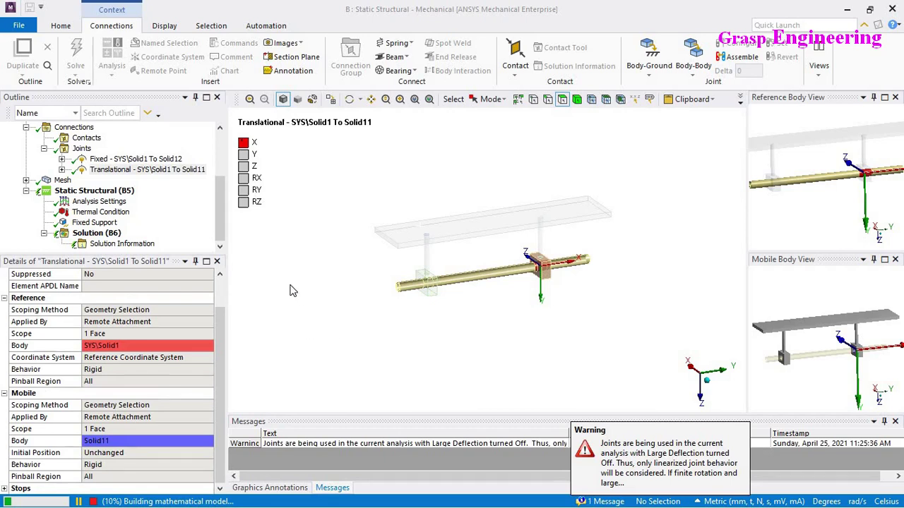
{"action": "left_click_drag", "start_coordinate": [156, 253], "coordinate": [338, 303]}
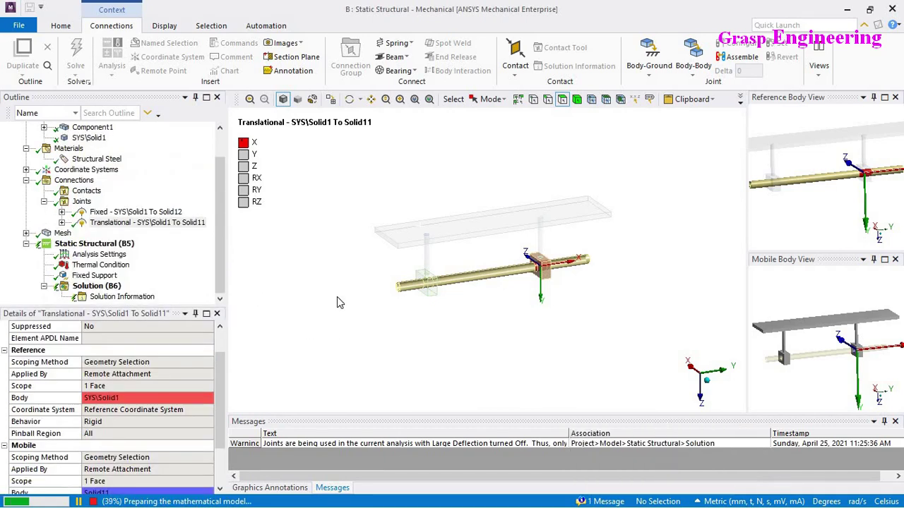
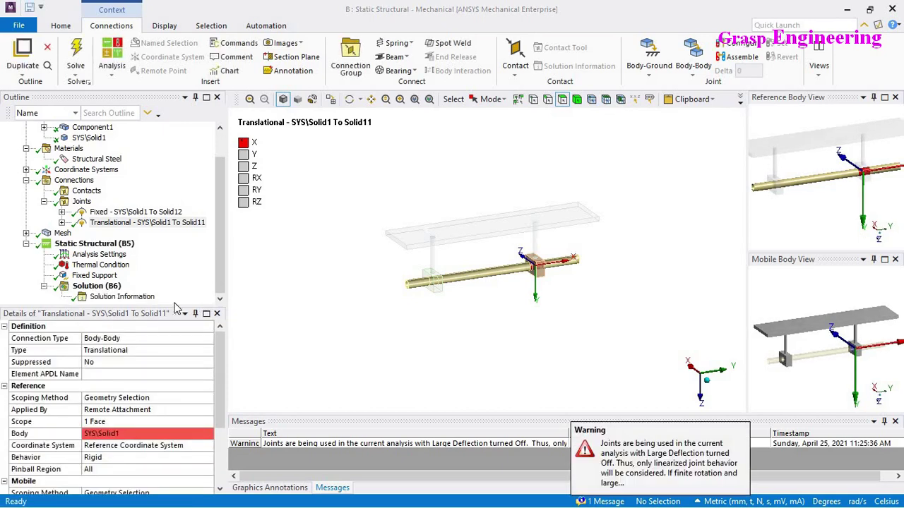
{"action": "left_click", "coordinate": [98, 317]}
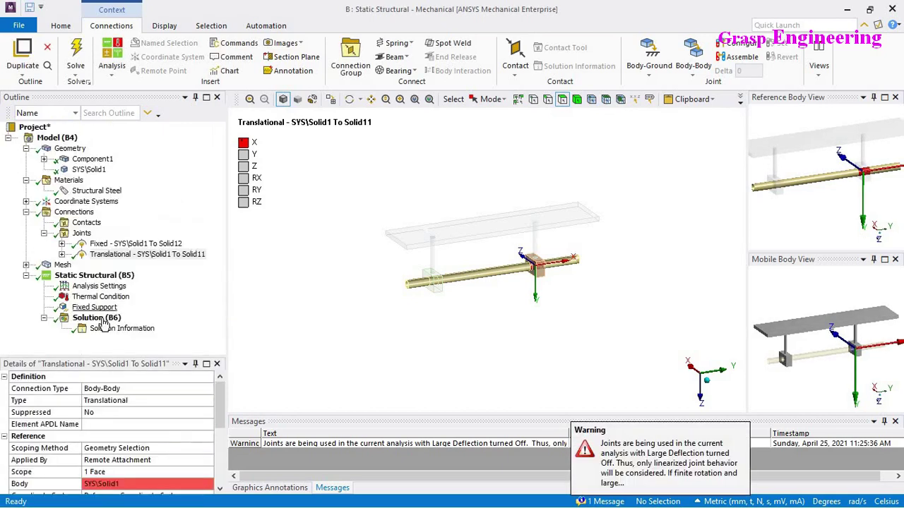
{"action": "right_click", "coordinate": [104, 320]}
{"action": "mouse_move", "coordinate": [141, 327]}
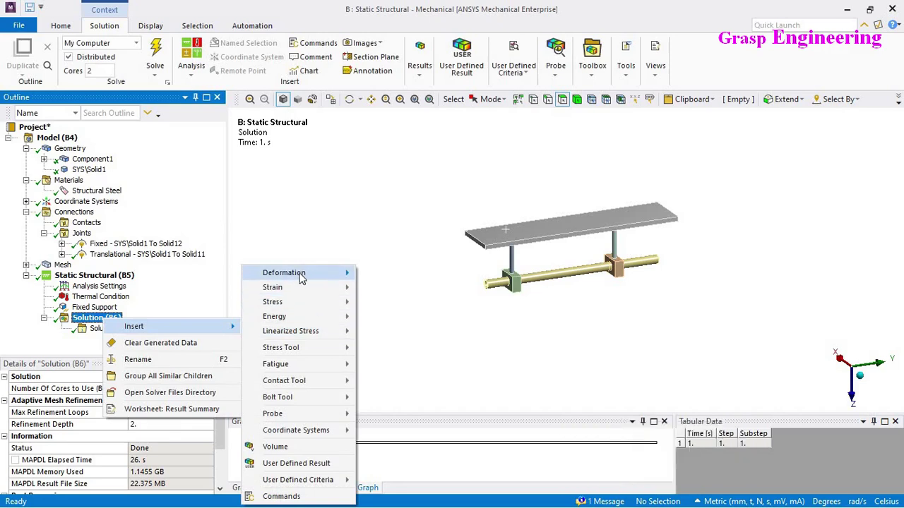
{"action": "mouse_move", "coordinate": [304, 273]}
{"action": "left_click", "coordinate": [385, 274]}
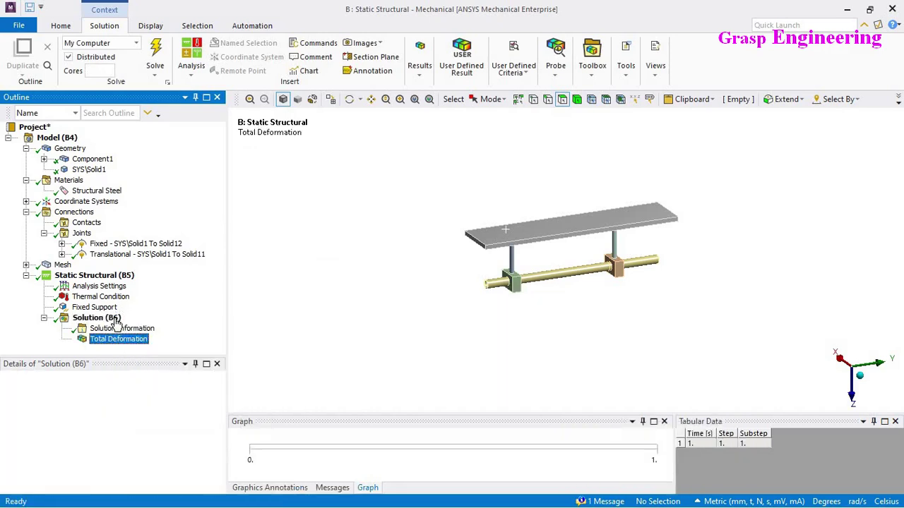
Add an equivalent (von-Mises) stress result to the solution
{"action": "left_click", "coordinate": [98, 318]}
{"action": "right_click", "coordinate": [106, 321]}
{"action": "mouse_move", "coordinate": [183, 333]}
{"action": "mouse_move", "coordinate": [282, 302]}
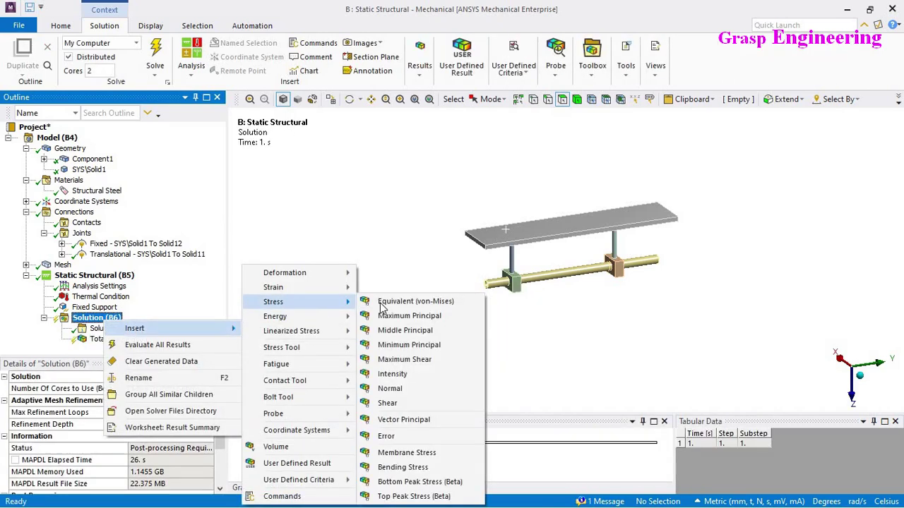
{"action": "left_click", "coordinate": [399, 297]}
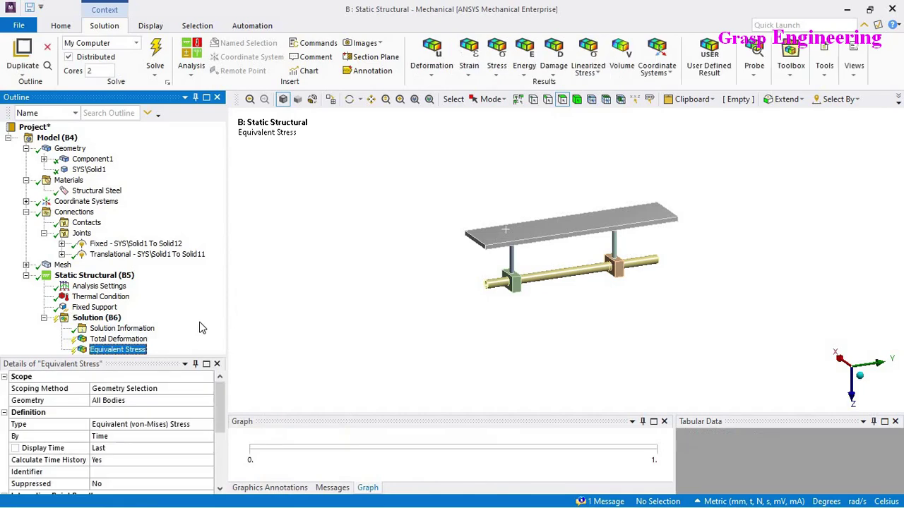
Evaluate all results of the static structural solution
{"action": "right_click", "coordinate": [110, 322]}
{"action": "left_click", "coordinate": [130, 320]}
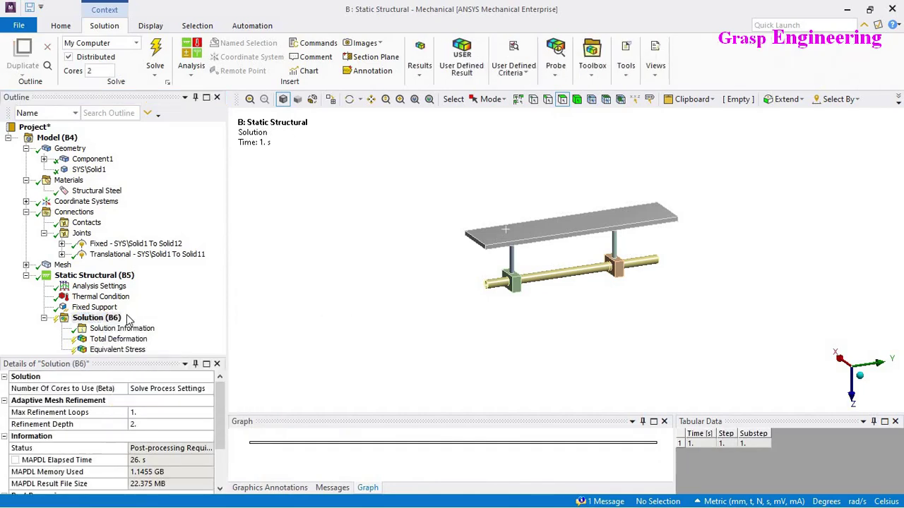
{"action": "right_click", "coordinate": [94, 325]}
{"action": "left_click", "coordinate": [132, 345]}
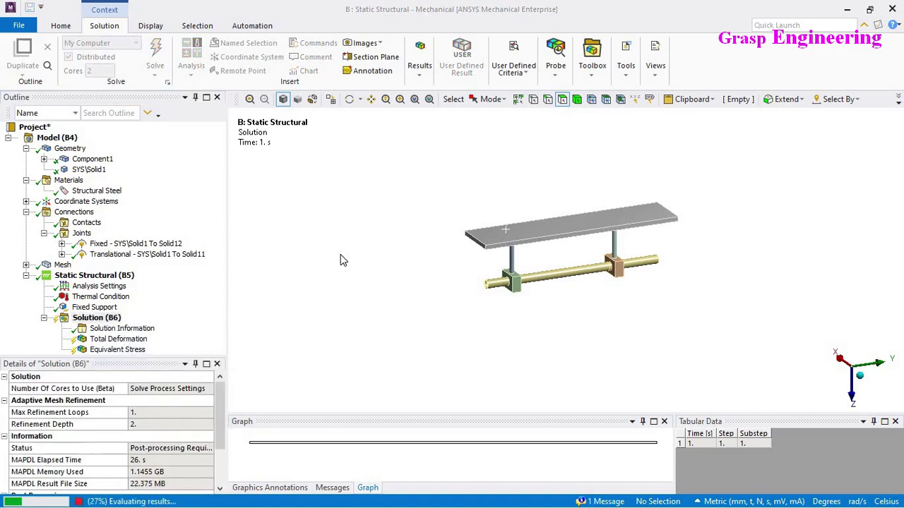
{"action": "scroll", "coordinate": [411, 316], "scroll_direction": "up", "scroll_amount": 2}
{"action": "scroll", "coordinate": [412, 318], "scroll_direction": "up", "scroll_amount": 1}
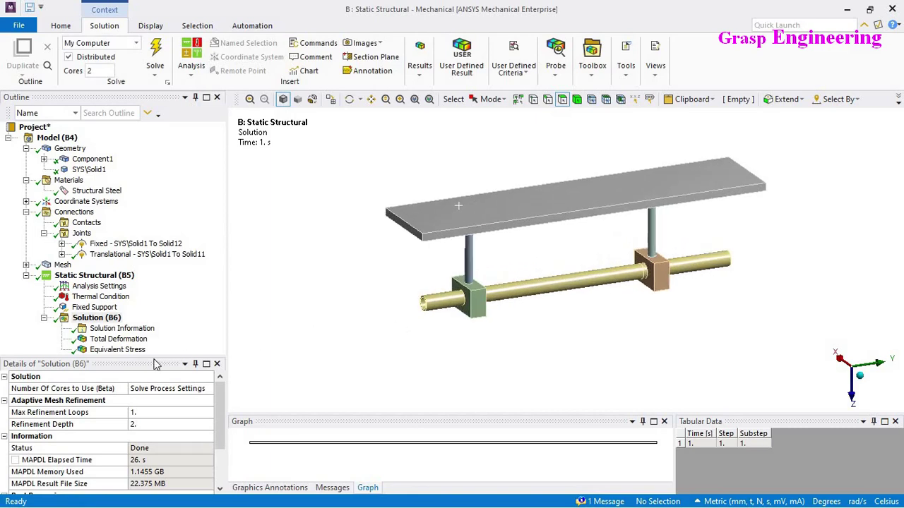
Show the total deformation in a side view along the X axis with the deformation scale set to 83 (Auto Scale)
{"action": "left_click", "coordinate": [106, 340]}
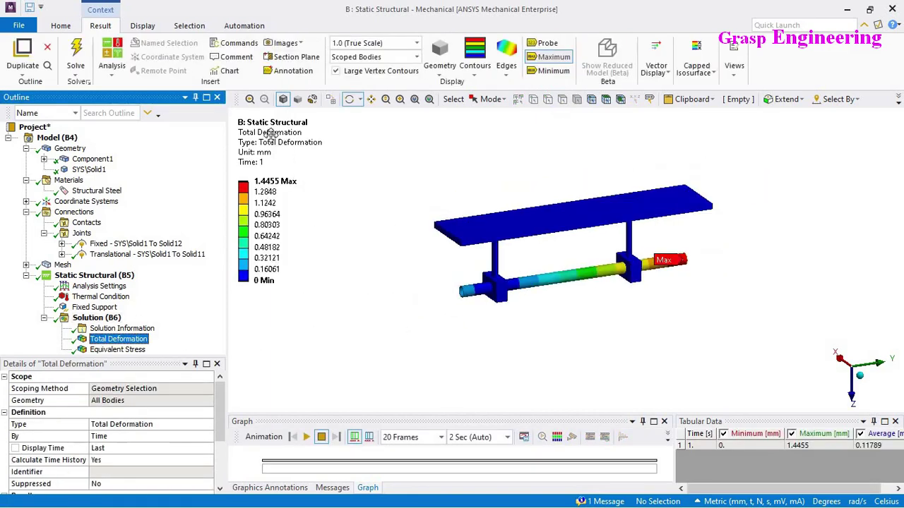
{"action": "left_click", "coordinate": [322, 366]}
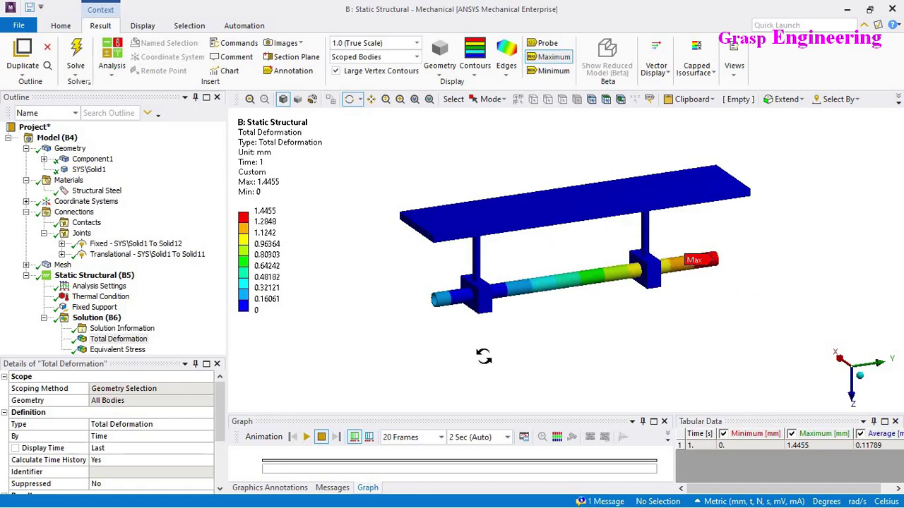
{"action": "left_click_drag", "start_coordinate": [483, 356], "coordinate": [459, 357]}
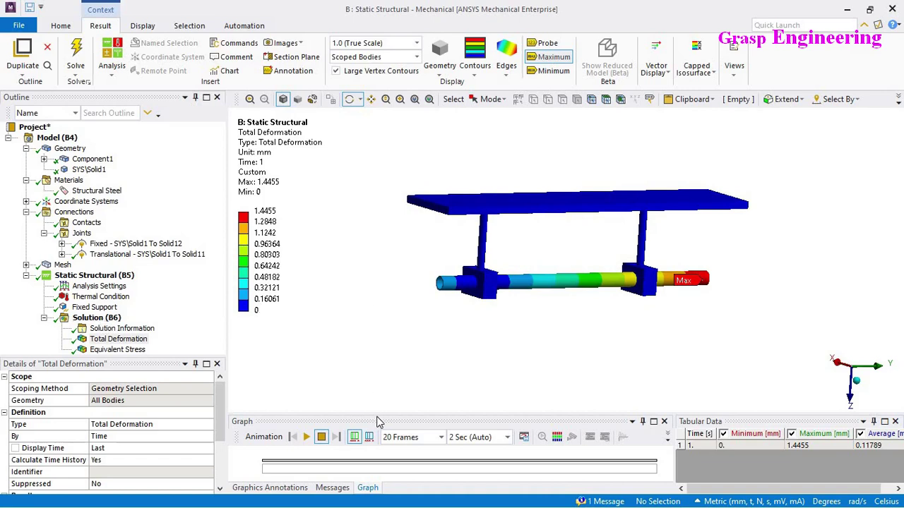
{"action": "left_click_drag", "start_coordinate": [375, 414], "coordinate": [379, 376]}
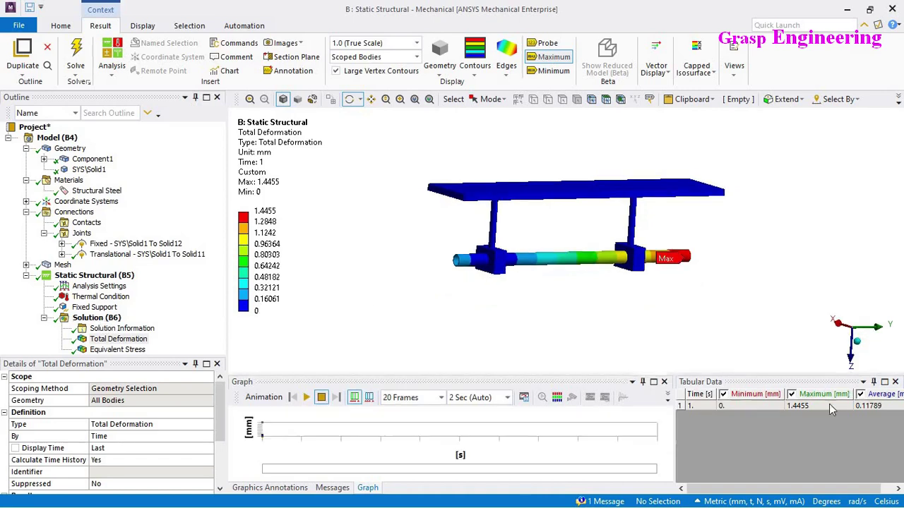
{"action": "left_click", "coordinate": [862, 336]}
{"action": "scroll", "coordinate": [536, 286], "scroll_direction": "up", "scroll_amount": 2}
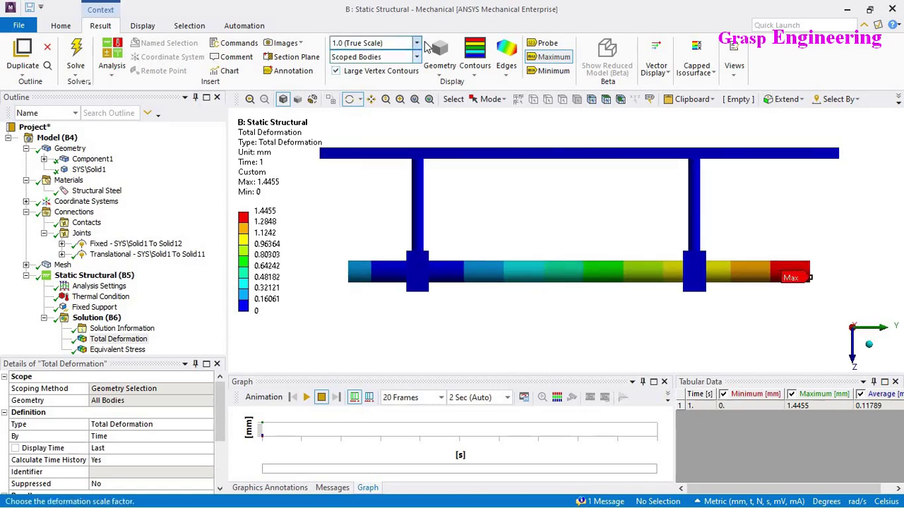
{"action": "left_click", "coordinate": [385, 43]}
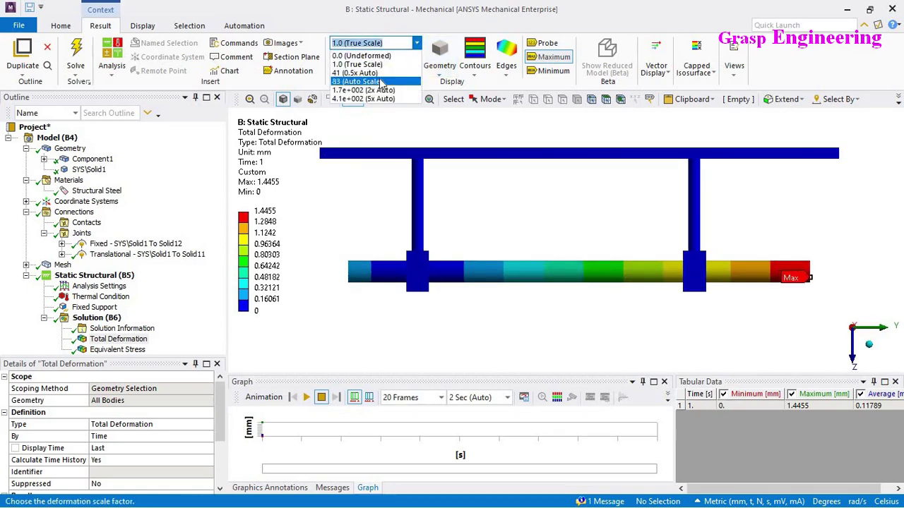
{"action": "left_click", "coordinate": [380, 82]}
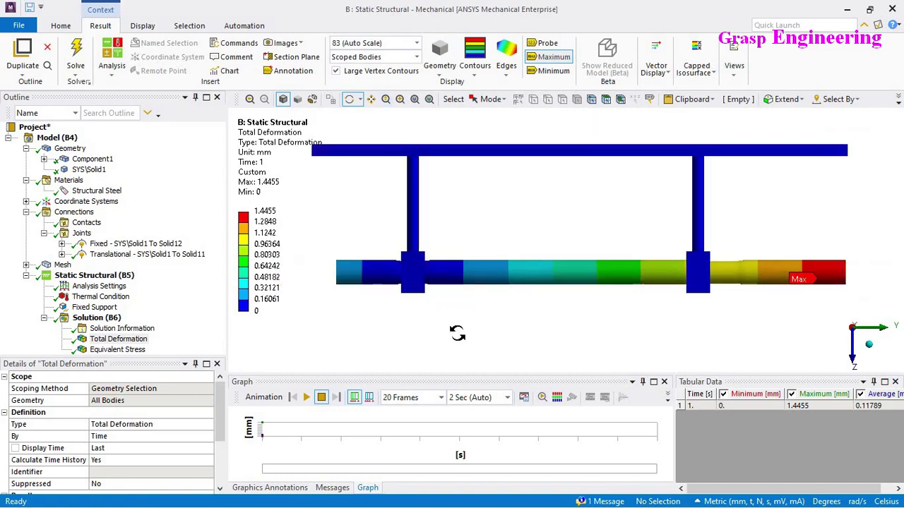
Probe the total deformation at the fixed-joint block, along its rod up to the plate, at the translational-joint block and on the pipe beside it
{"action": "scroll", "coordinate": [457, 315], "scroll_direction": "down", "scroll_amount": 2}
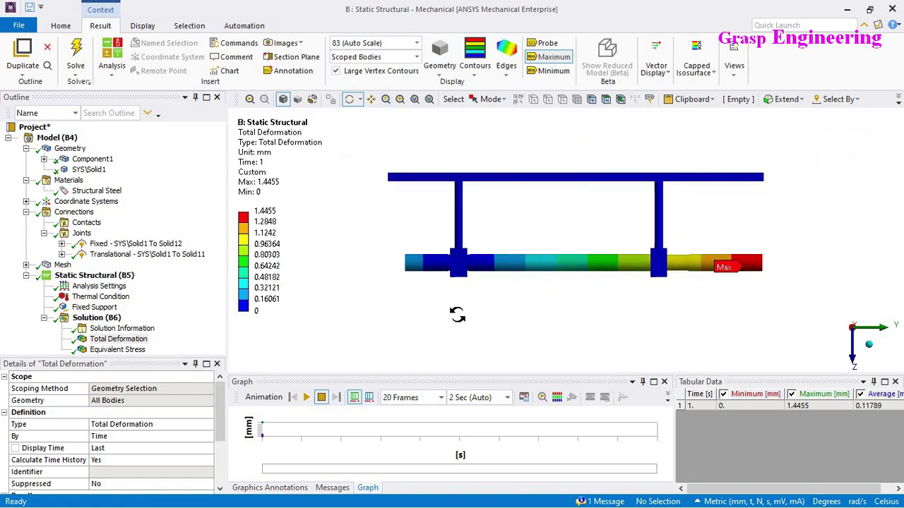
{"action": "left_click", "coordinate": [547, 43]}
{"action": "left_click", "coordinate": [458, 261]}
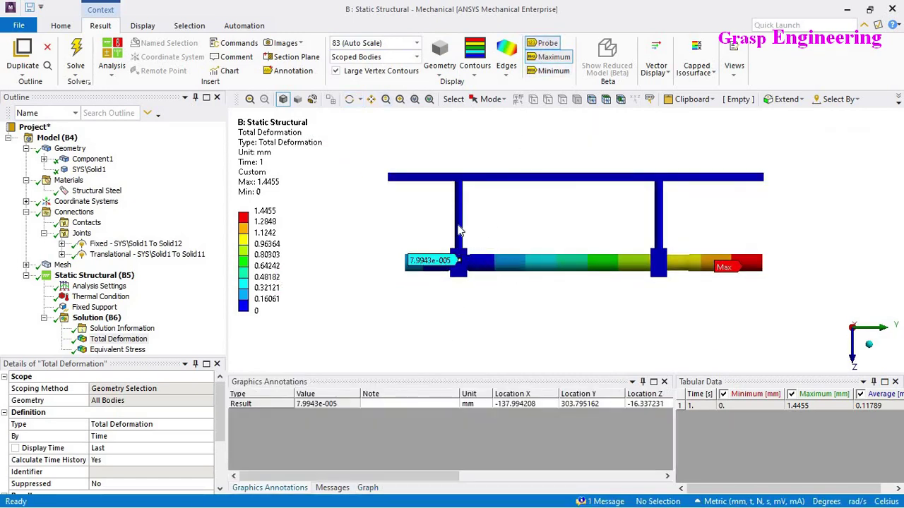
{"action": "left_click", "coordinate": [459, 223]}
{"action": "left_click", "coordinate": [459, 180]}
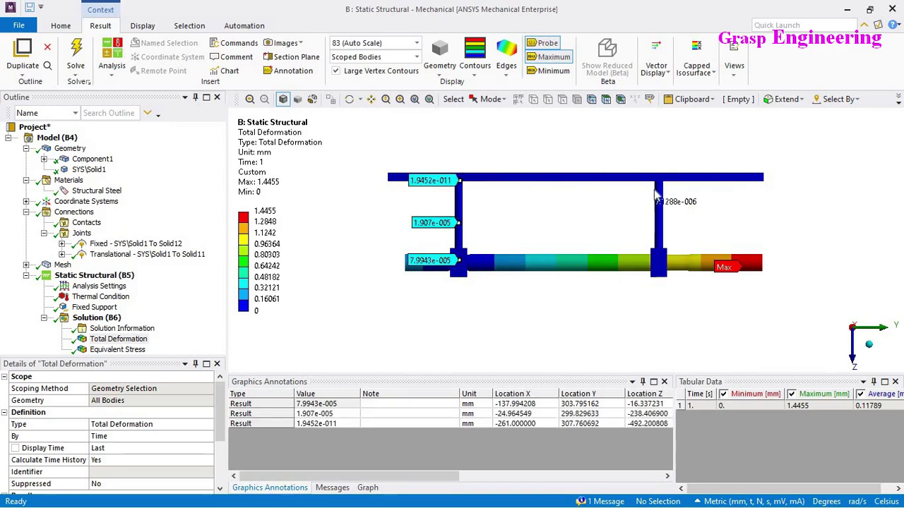
{"action": "left_click", "coordinate": [659, 262]}
{"action": "left_click", "coordinate": [677, 264]}
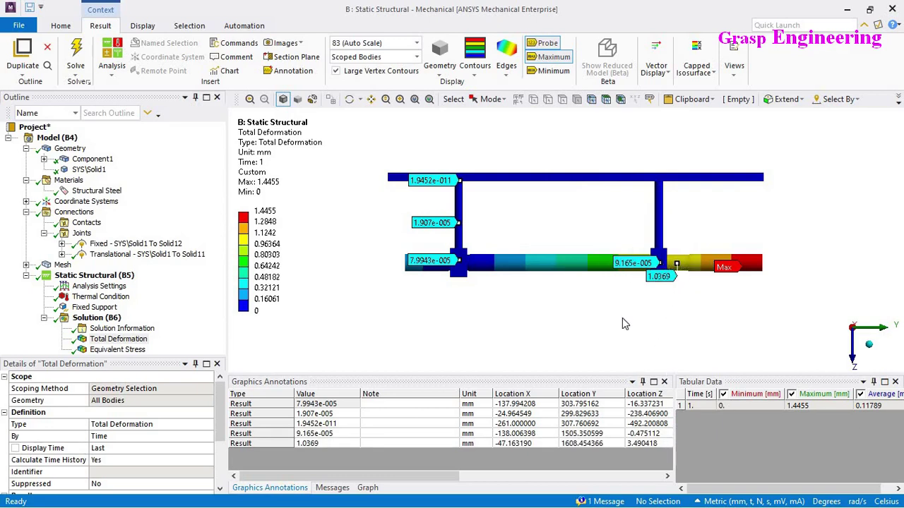
{"action": "scroll", "coordinate": [625, 325], "scroll_direction": "up", "scroll_amount": 1}
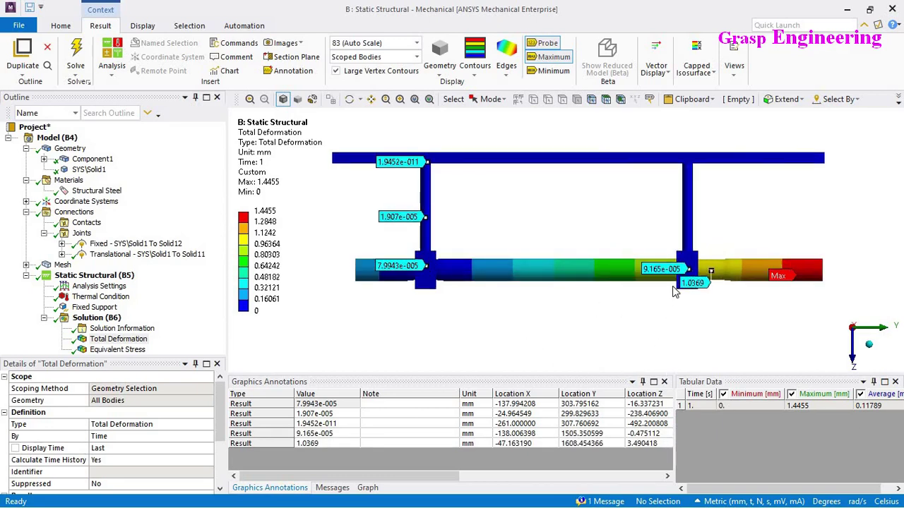
Animate the total deformation, watch how the pipe slides through the translational-joint block, and pause the animation
{"action": "left_click", "coordinate": [367, 488]}
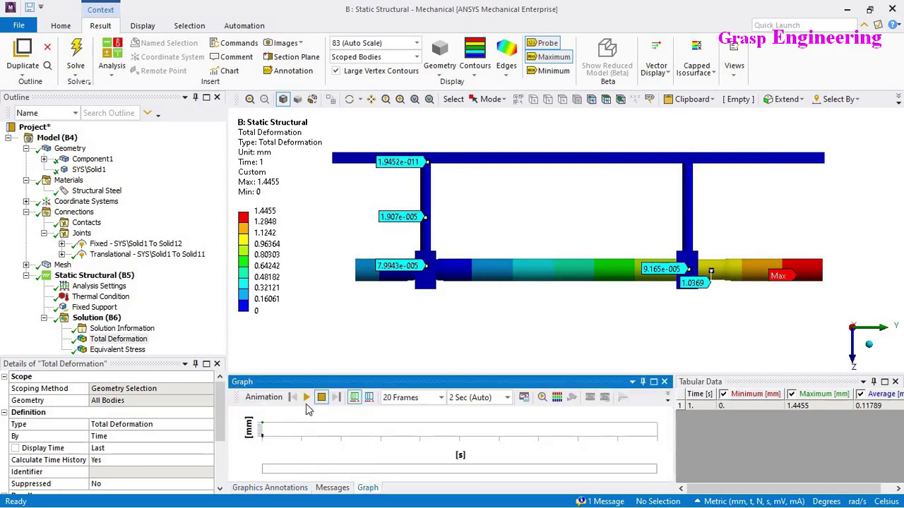
{"action": "left_click", "coordinate": [307, 397]}
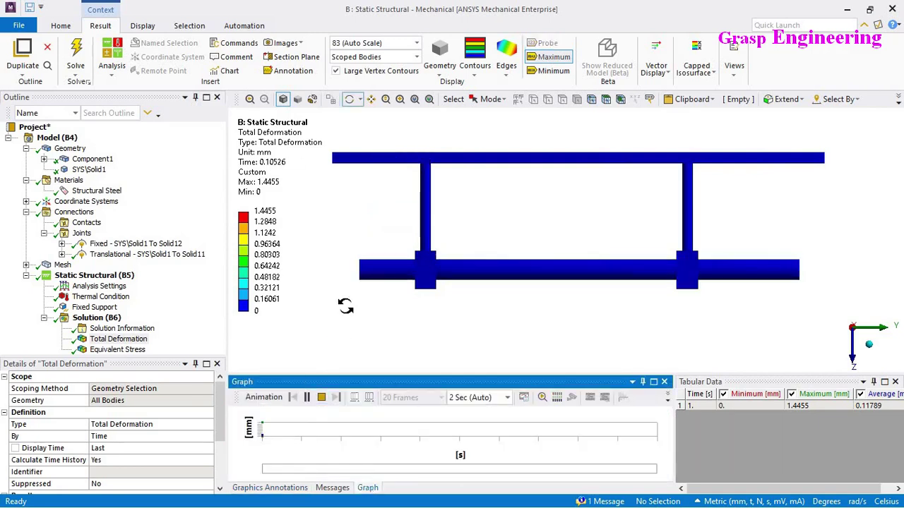
{"action": "scroll", "coordinate": [425, 342], "scroll_direction": "down", "scroll_amount": 1}
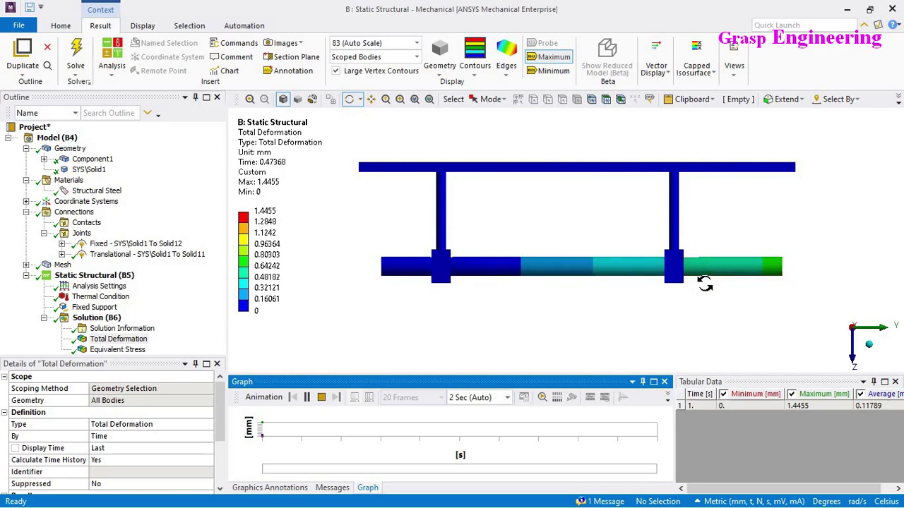
{"action": "left_click_drag", "start_coordinate": [611, 340], "coordinate": [536, 368]}
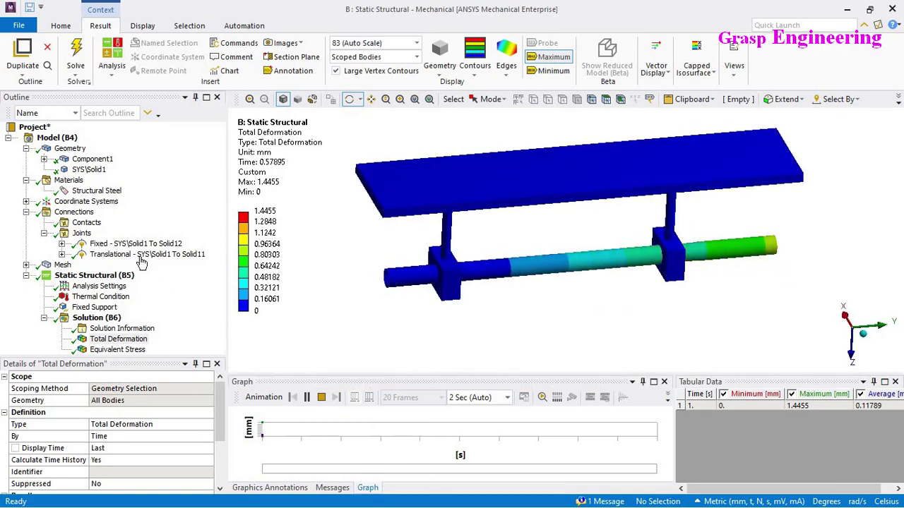
{"action": "left_click", "coordinate": [307, 397]}
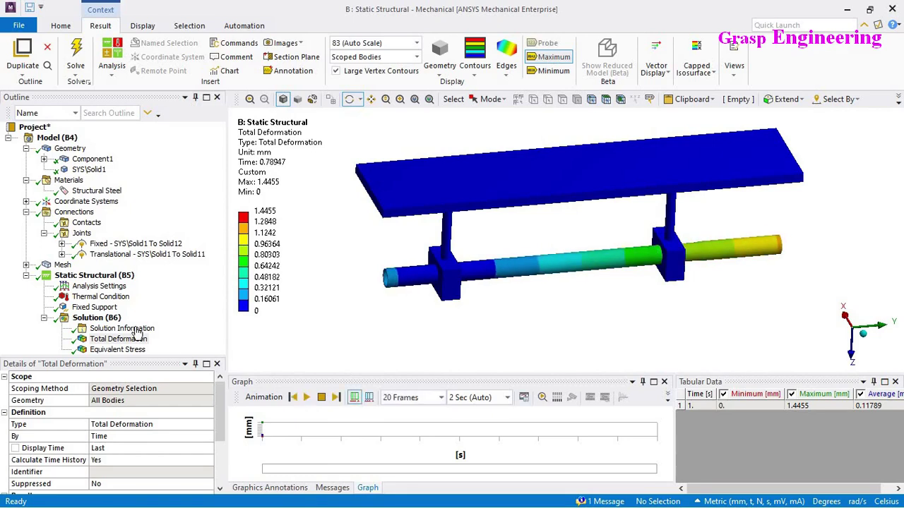
Add a directional deformation result oriented along the Y axis and evaluate all results
{"action": "right_click", "coordinate": [97, 318]}
{"action": "mouse_move", "coordinate": [169, 326]}
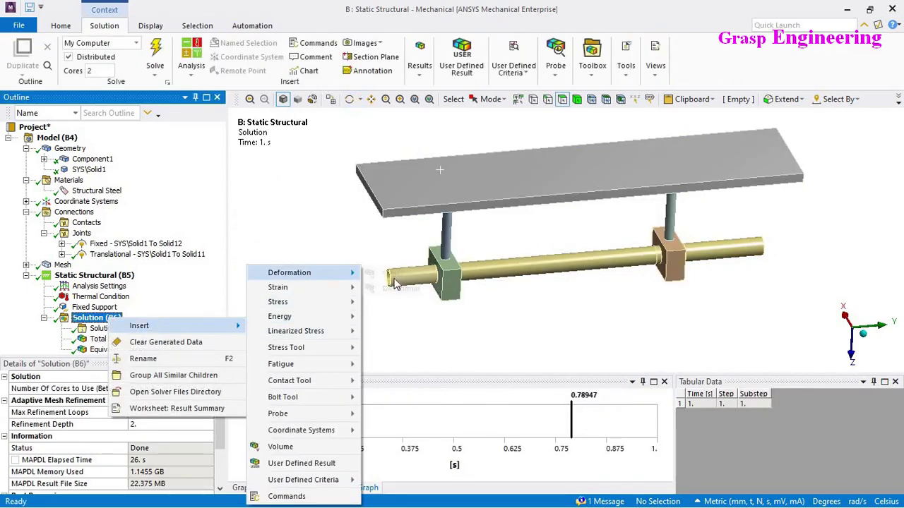
{"action": "mouse_move", "coordinate": [310, 272]}
{"action": "left_click", "coordinate": [398, 289]}
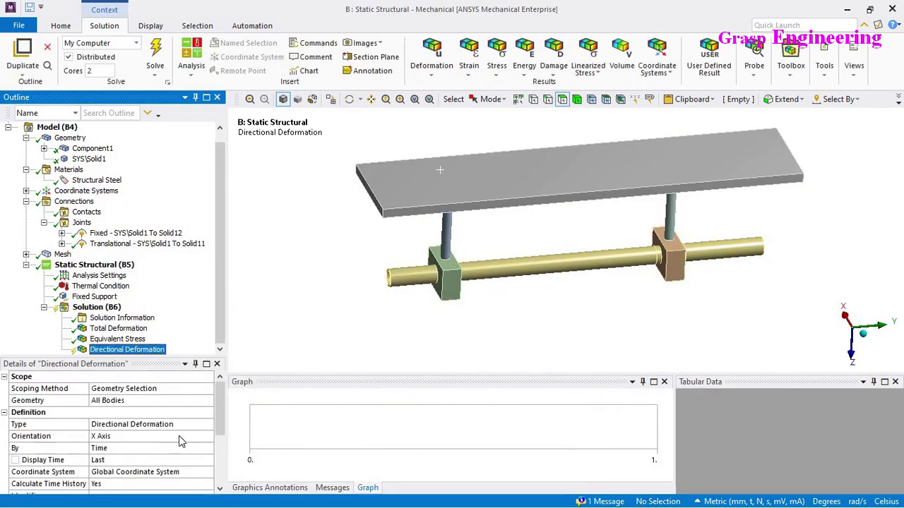
{"action": "left_click", "coordinate": [111, 438]}
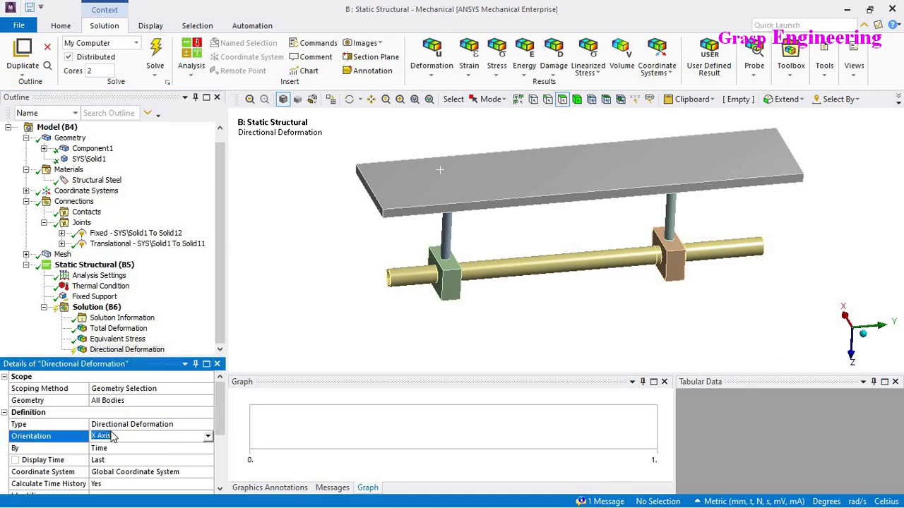
{"action": "right_click", "coordinate": [113, 339]}
{"action": "right_click", "coordinate": [127, 350]}
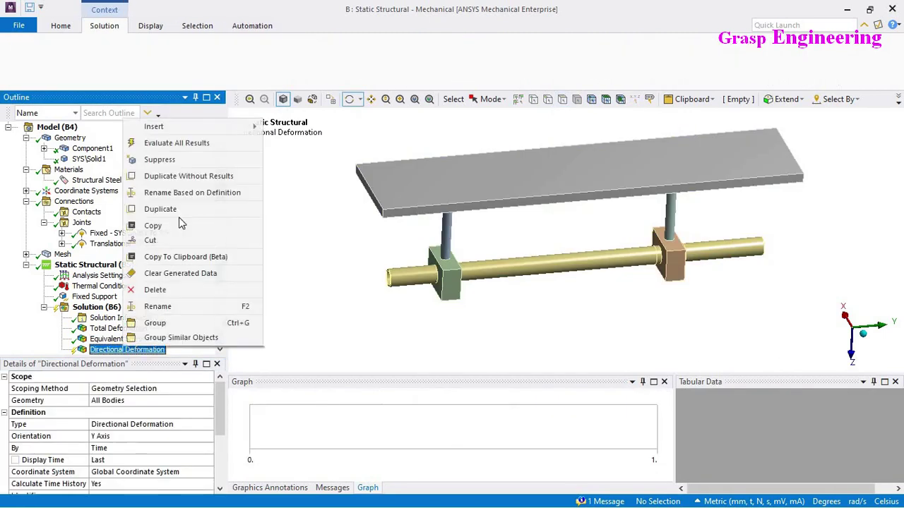
{"action": "left_click", "coordinate": [191, 143]}
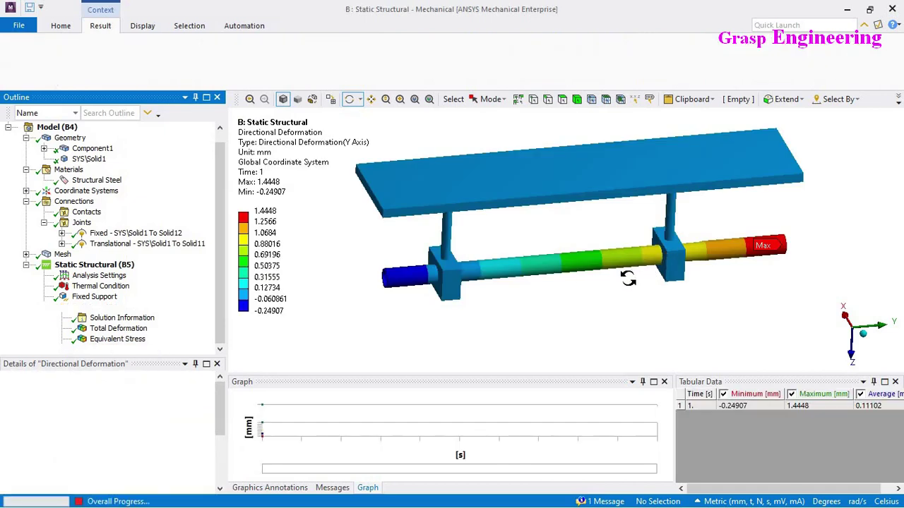
Animate the Y-axis directional deformation and view it along the X axis and in an oblique view
{"action": "left_click", "coordinate": [306, 398]}
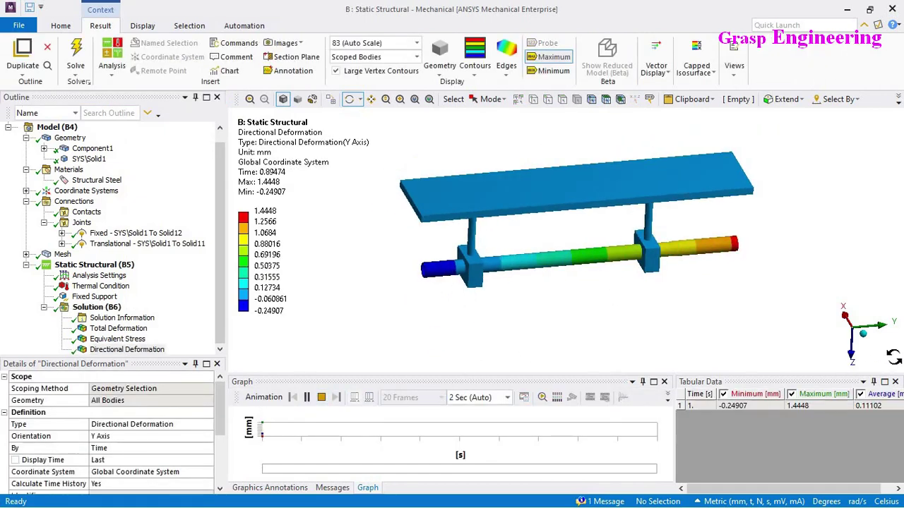
{"action": "left_click", "coordinate": [863, 344]}
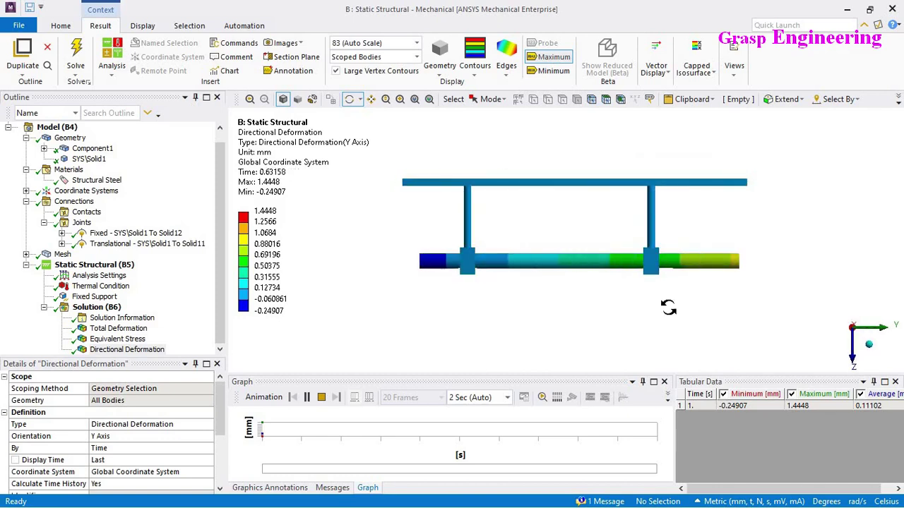
{"action": "left_click_drag", "start_coordinate": [612, 317], "coordinate": [451, 296]}
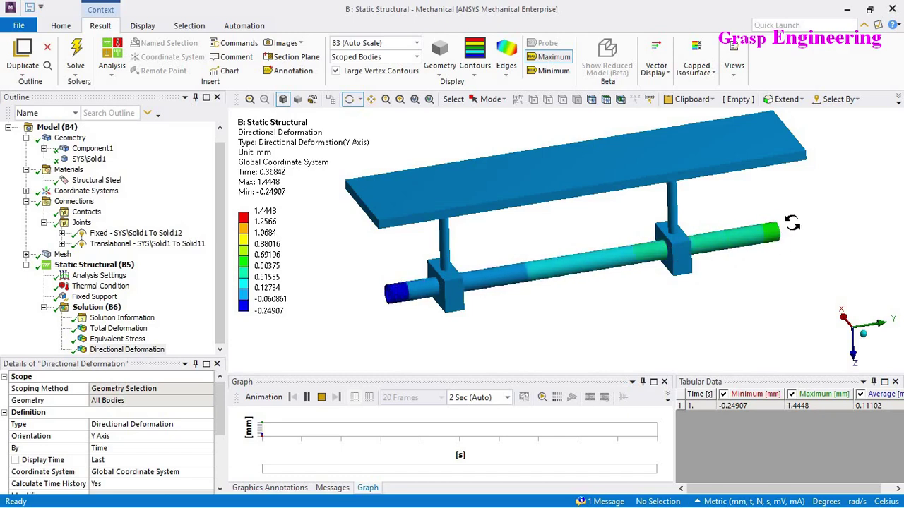
Show the equivalent stress on the full assembly with its legend adjusted to the visible bodies
{"action": "left_click", "coordinate": [119, 339]}
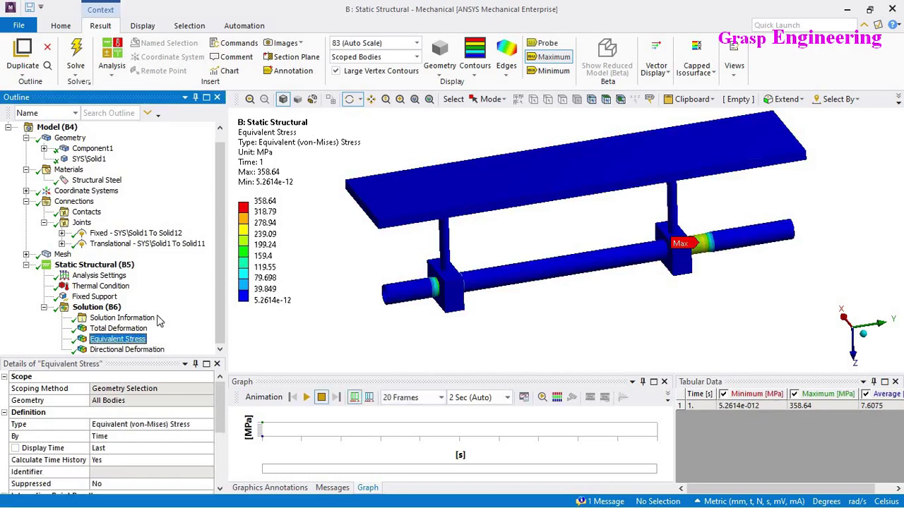
{"action": "right_click", "coordinate": [283, 143]}
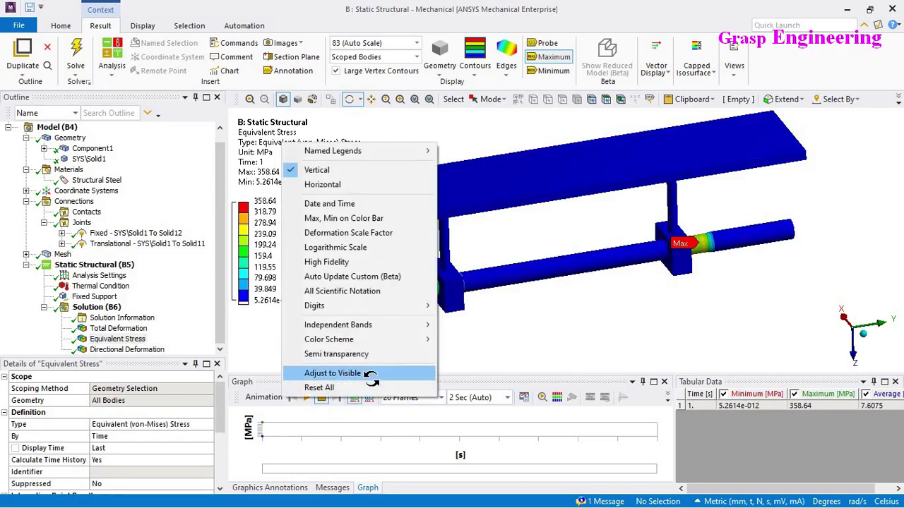
{"action": "left_click", "coordinate": [369, 372]}
{"action": "left_click_drag", "start_coordinate": [522, 345], "coordinate": [521, 188]}
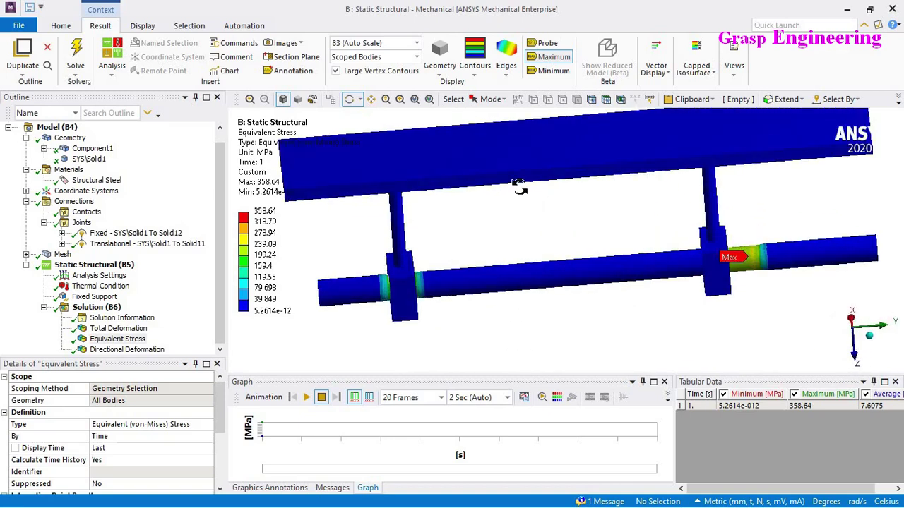
{"action": "left_click", "coordinate": [548, 44]}
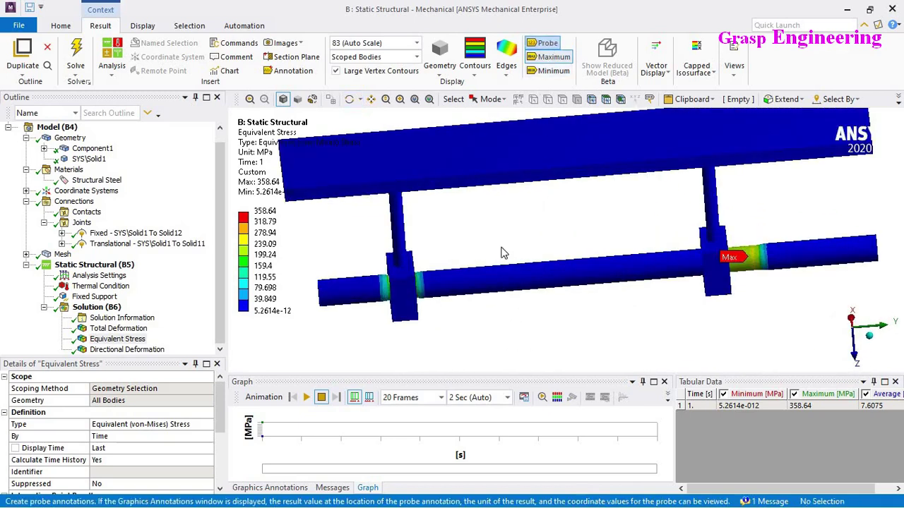
Hide all bodies except the pipe and show its equivalent stress with the legend adjusted to the visible body
{"action": "left_click", "coordinate": [103, 310]}
{"action": "right_click", "coordinate": [477, 301]}
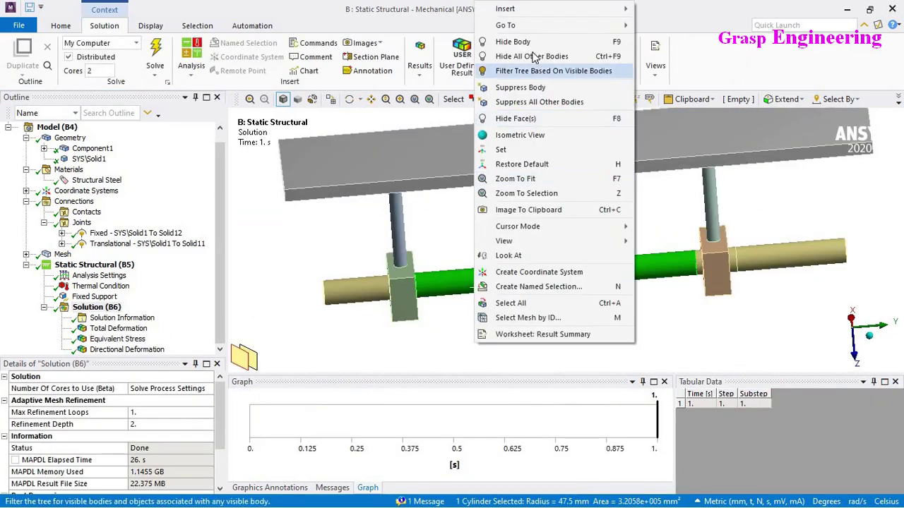
{"action": "left_click", "coordinate": [533, 57]}
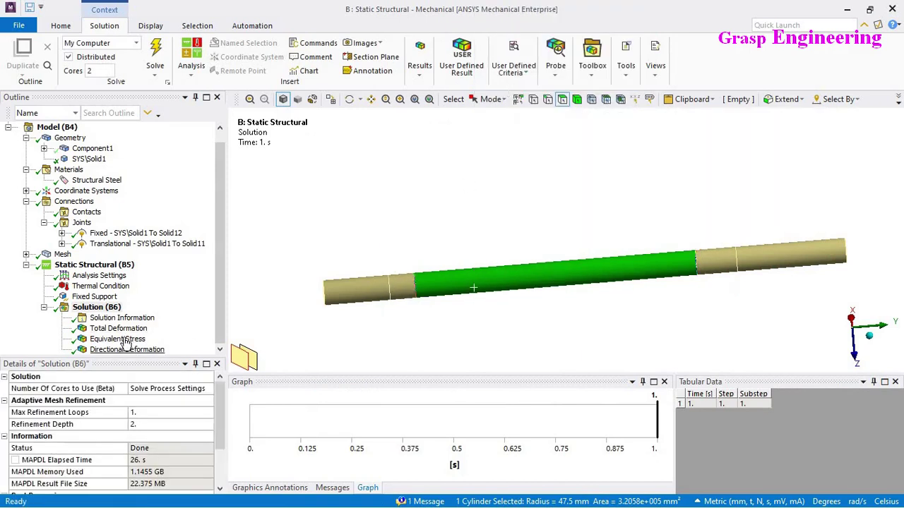
{"action": "left_click", "coordinate": [118, 339]}
{"action": "right_click", "coordinate": [291, 146]}
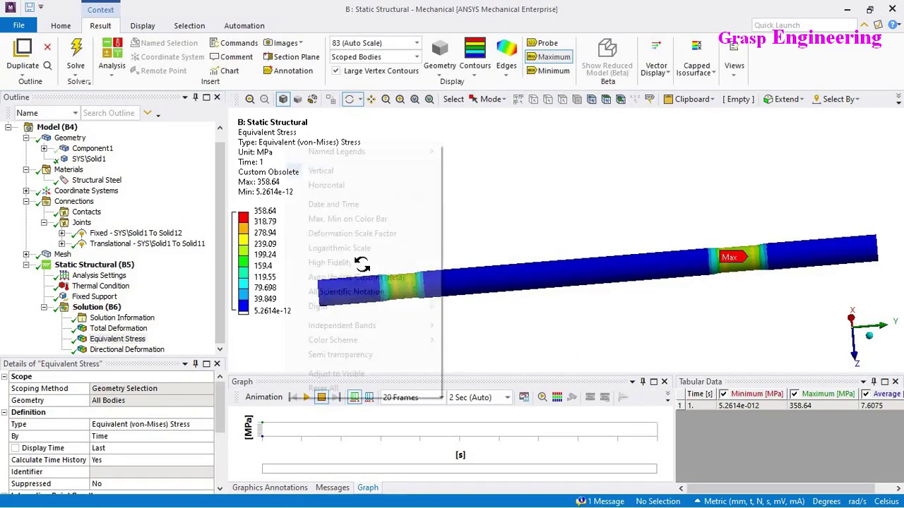
{"action": "left_click", "coordinate": [353, 373]}
Probe the equivalent stress at several points on the pipe's two contact bands, inside the fixed-joint and translational-joint blocks
{"action": "left_click", "coordinate": [549, 43]}
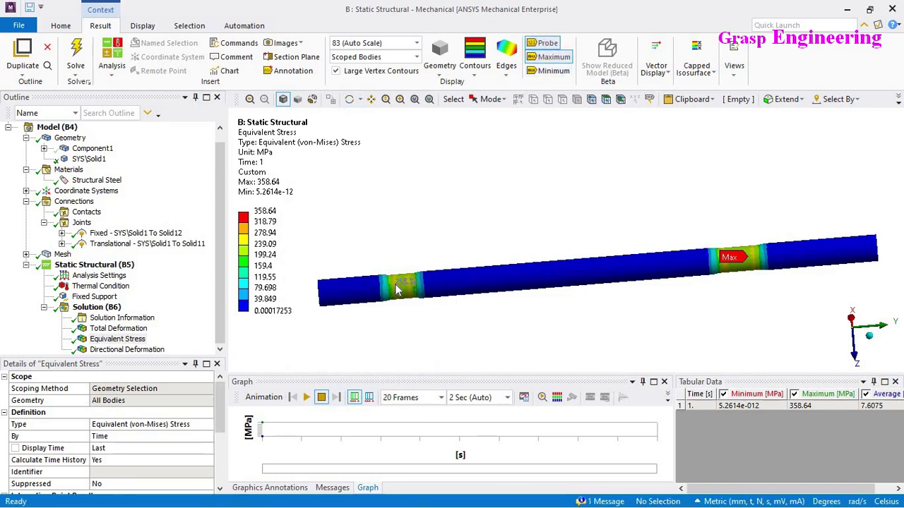
{"action": "left_click", "coordinate": [397, 288]}
{"action": "scroll", "coordinate": [711, 279], "scroll_direction": "up", "scroll_amount": 4}
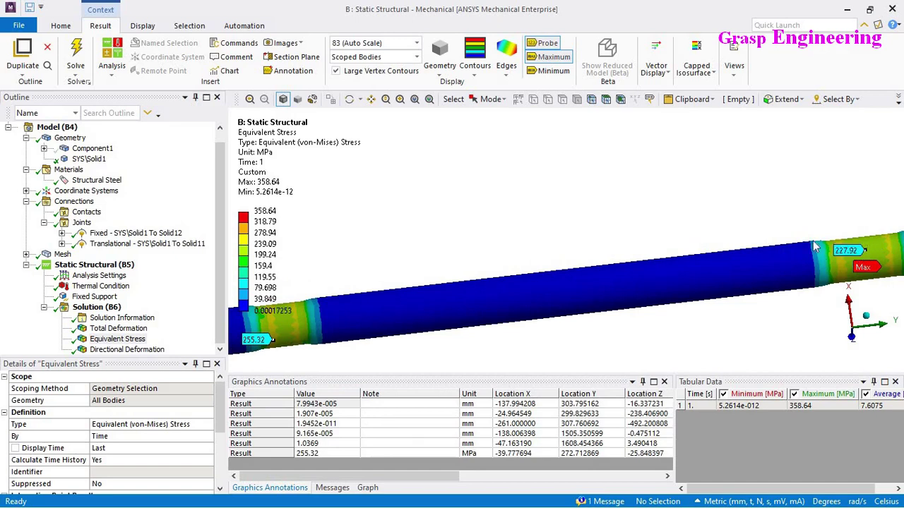
{"action": "left_click", "coordinate": [863, 254]}
{"action": "scroll", "coordinate": [813, 263], "scroll_direction": "down", "scroll_amount": 4}
{"action": "scroll", "coordinate": [819, 266], "scroll_direction": "up", "scroll_amount": 2}
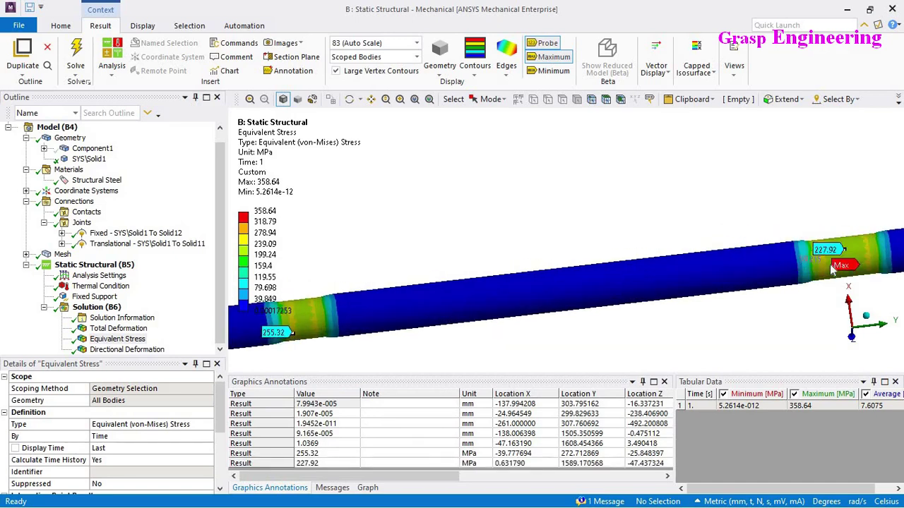
{"action": "left_click", "coordinate": [847, 247]}
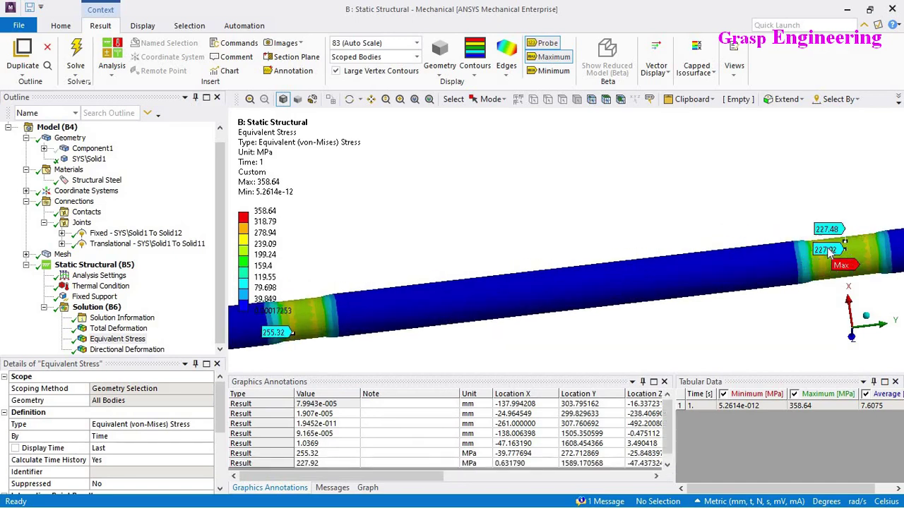
{"action": "scroll", "coordinate": [546, 240], "scroll_direction": "down", "scroll_amount": 2}
{"action": "left_click", "coordinate": [356, 297]}
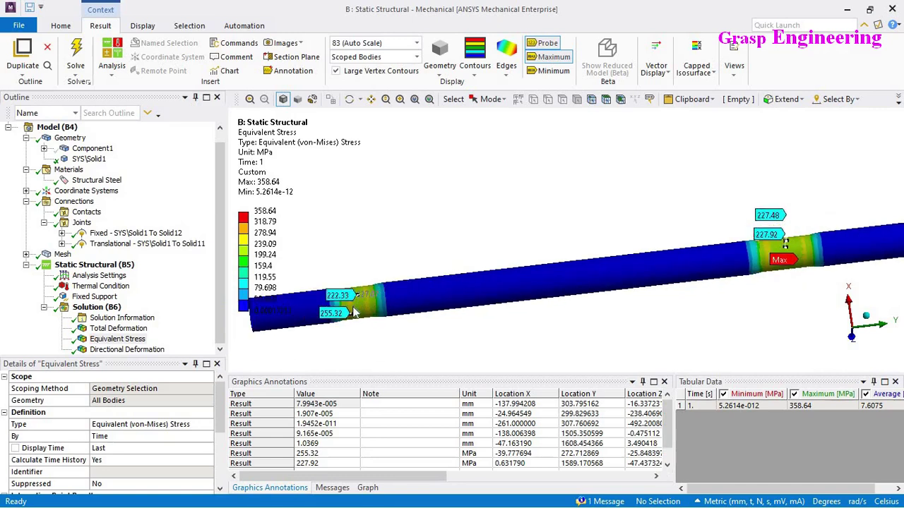
{"action": "middle_click_drag", "start_coordinate": [419, 256], "coordinate": [434, 280]}
{"action": "scroll", "coordinate": [431, 273], "scroll_direction": "down", "scroll_amount": 2}
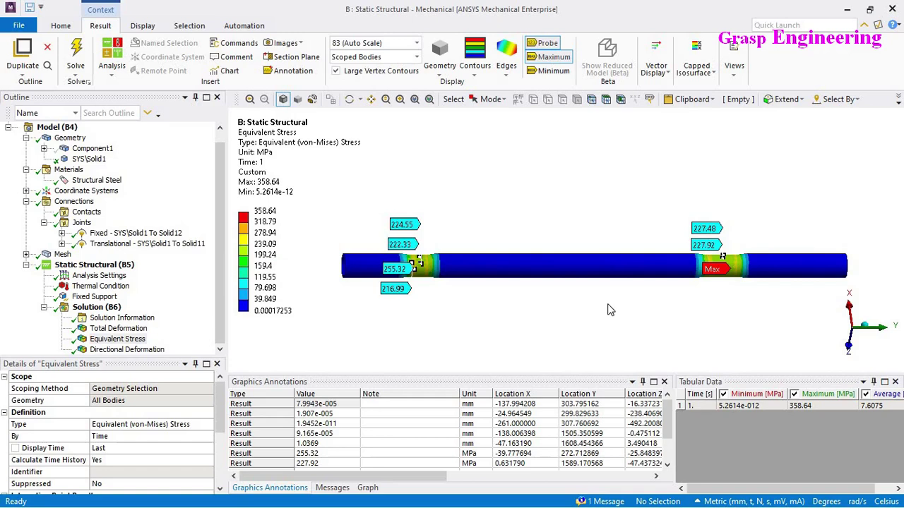
Show all bodies again and review the thermal condition applied to the pipe
{"action": "left_click", "coordinate": [97, 307]}
{"action": "right_click", "coordinate": [535, 207]}
{"action": "left_click", "coordinate": [568, 245]}
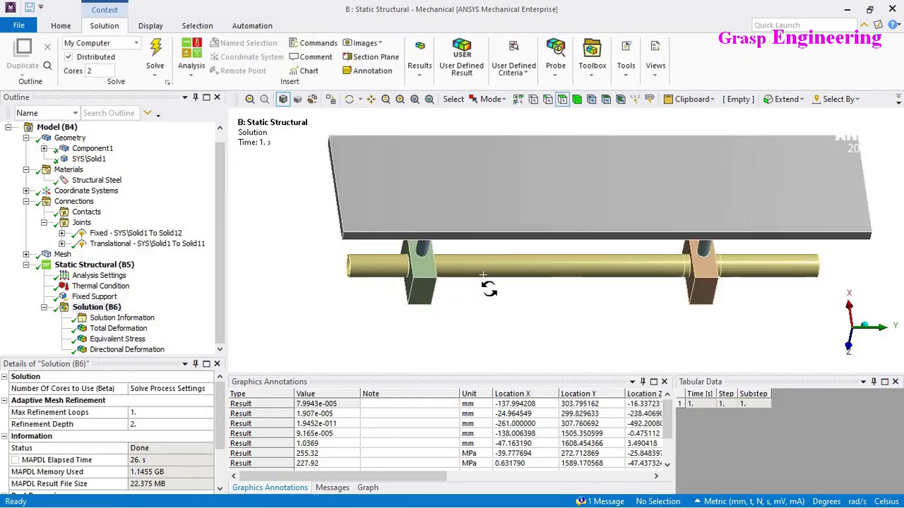
{"action": "middle_click_drag", "start_coordinate": [486, 288], "coordinate": [399, 286]}
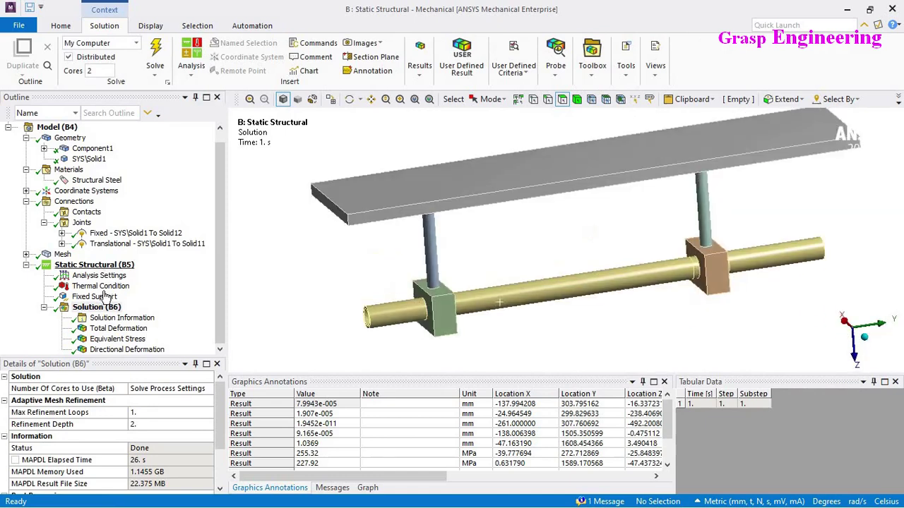
{"action": "left_click", "coordinate": [100, 286]}
{"action": "middle_click_drag", "start_coordinate": [565, 250], "coordinate": [586, 254]}
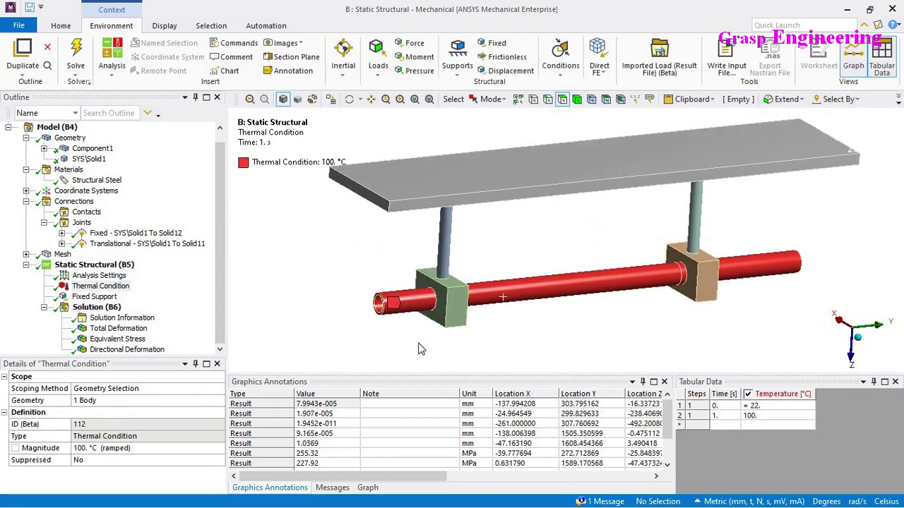
{"action": "scroll", "coordinate": [419, 325], "scroll_direction": "up", "scroll_amount": 2}
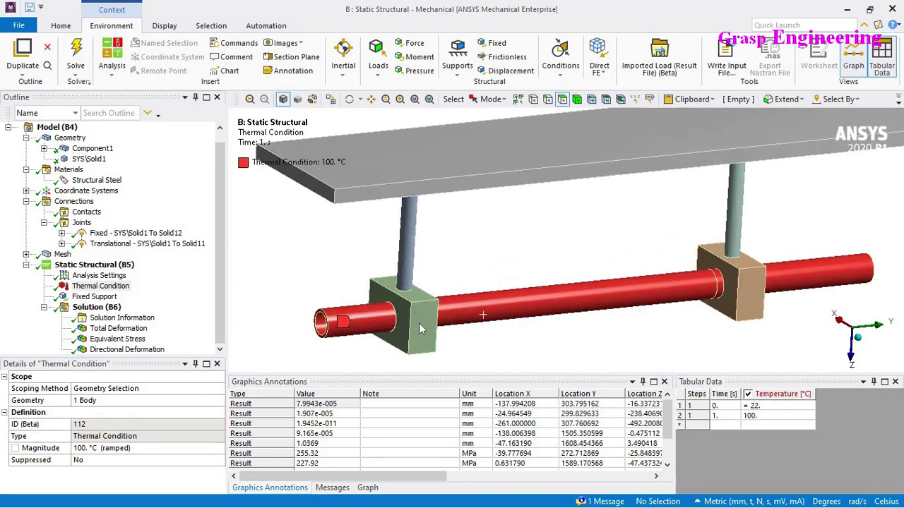
{"action": "scroll", "coordinate": [487, 273], "scroll_direction": "down", "scroll_amount": 2}
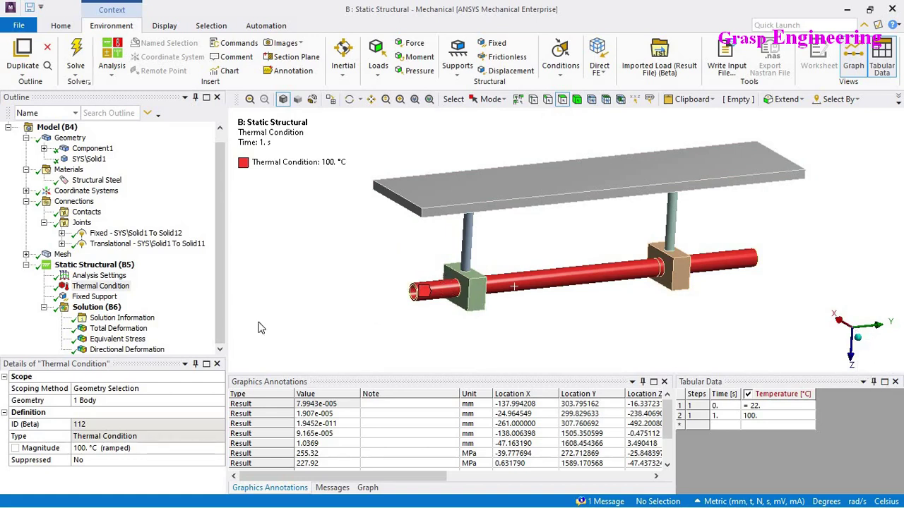
Examine the equivalent stress around both support blocks, the rods, the plate and the pipe of the complete assembly
{"action": "left_click", "coordinate": [140, 340]}
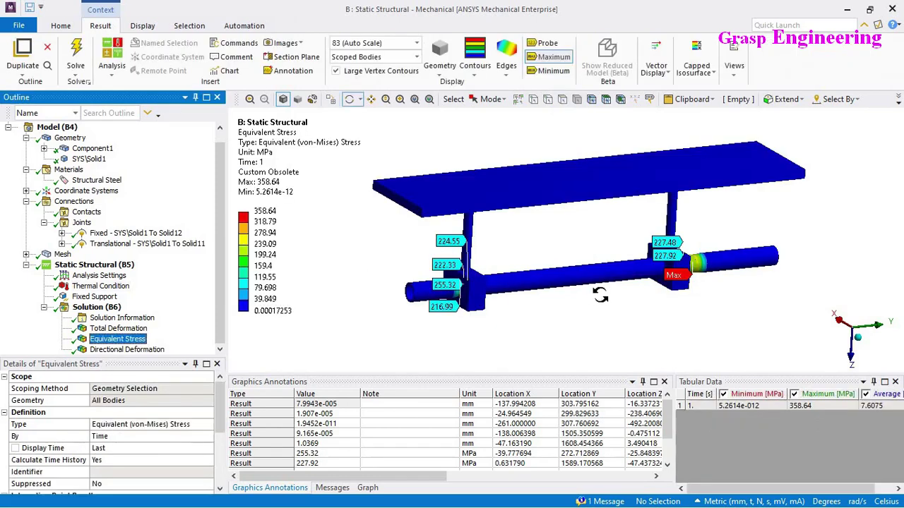
{"action": "left_click_drag", "start_coordinate": [600, 295], "coordinate": [557, 288]}
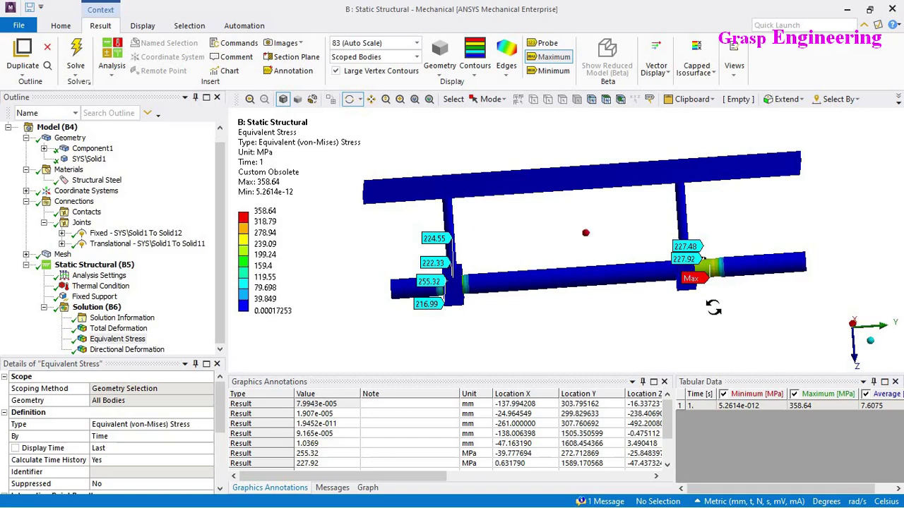
{"action": "left_click_drag", "start_coordinate": [711, 307], "coordinate": [703, 270]}
{"action": "scroll", "coordinate": [665, 307], "scroll_direction": "up", "scroll_amount": 2}
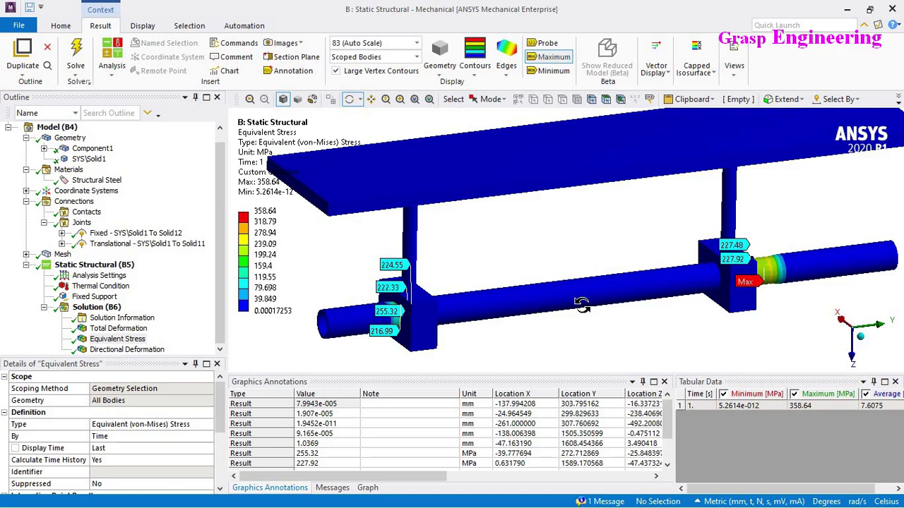
{"action": "scroll", "coordinate": [556, 239], "scroll_direction": "up", "scroll_amount": 1}
{"action": "scroll", "coordinate": [558, 242], "scroll_direction": "down", "scroll_amount": 3}
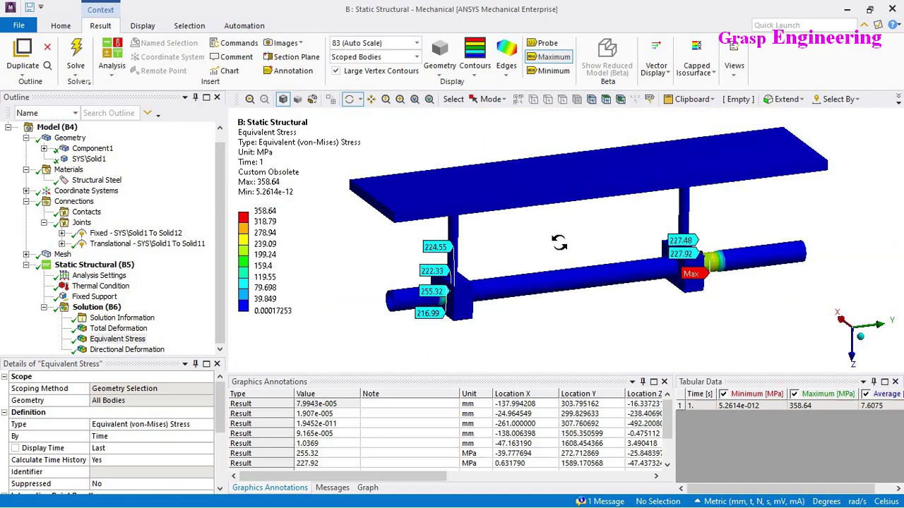
{"action": "scroll", "coordinate": [558, 242], "scroll_direction": "down", "scroll_amount": 2}
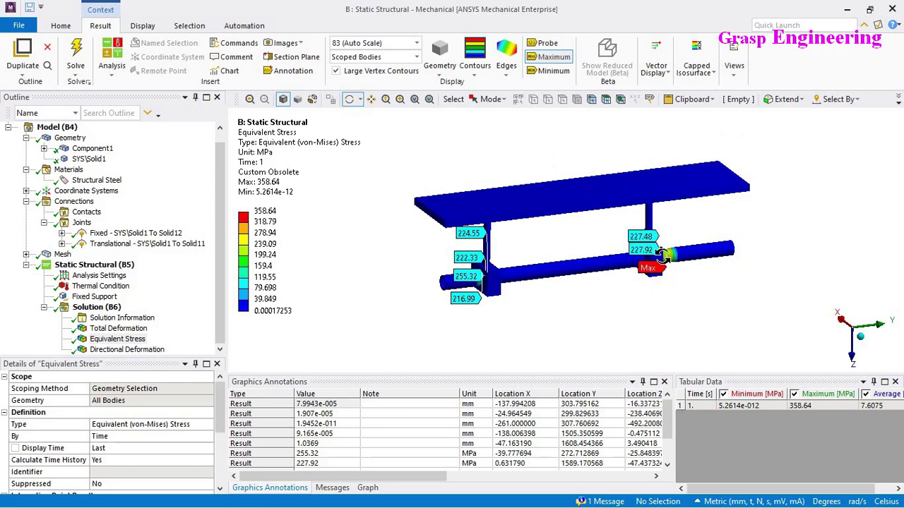
{"action": "scroll", "coordinate": [654, 304], "scroll_direction": "up", "scroll_amount": 3}
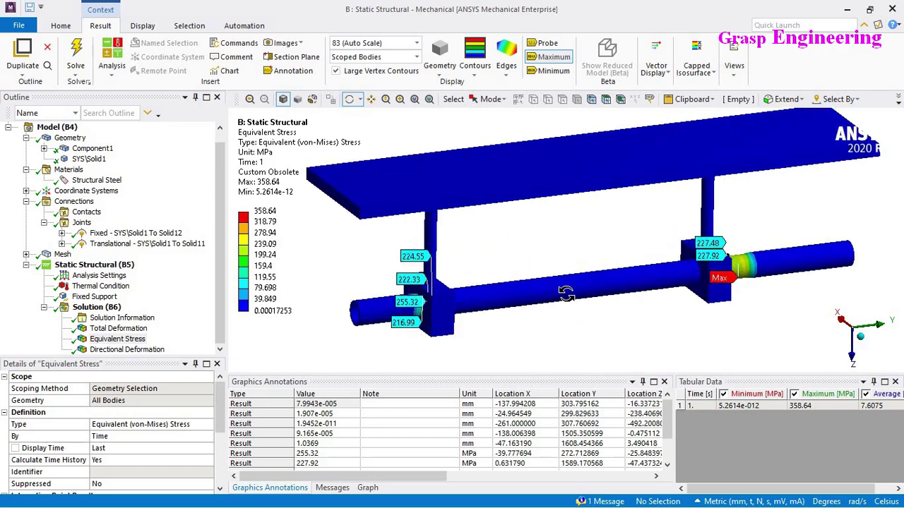
{"action": "scroll", "coordinate": [568, 292], "scroll_direction": "up", "scroll_amount": 1}
{"action": "scroll", "coordinate": [569, 292], "scroll_direction": "down", "scroll_amount": 2}
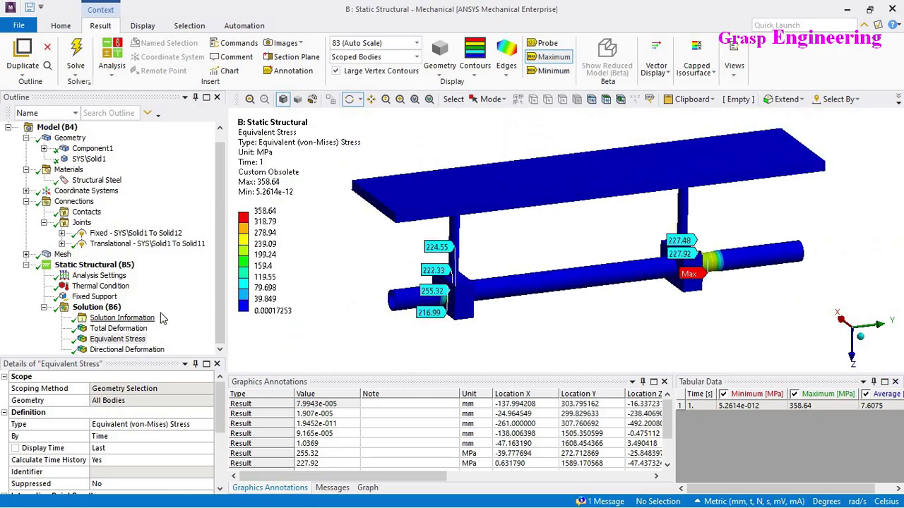
{"action": "middle_click_drag", "start_coordinate": [343, 317], "coordinate": [322, 325], "text": "ctrl"}
Add joint probe results for the translational and fixed joints to the solution and evaluate all results
{"action": "left_click", "coordinate": [97, 307]}
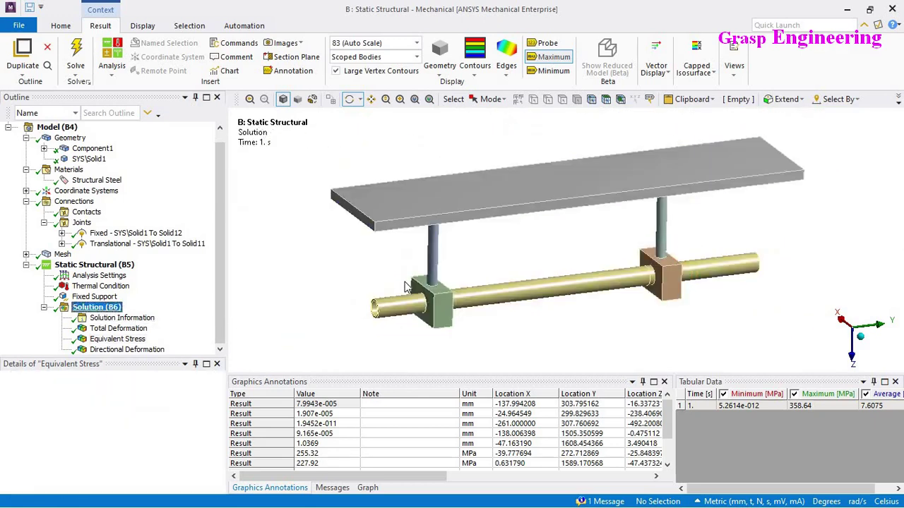
{"action": "middle_click_drag", "start_coordinate": [494, 295], "coordinate": [438, 286]}
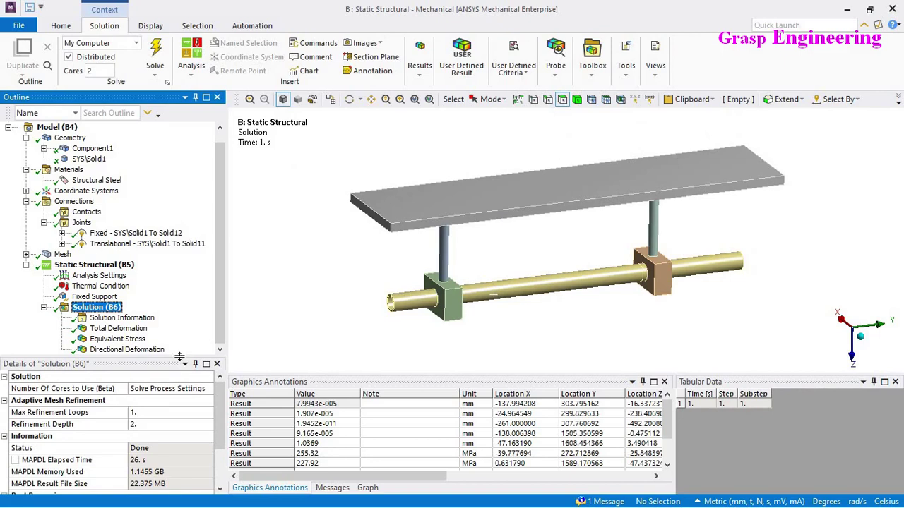
{"action": "left_click_drag", "start_coordinate": [178, 355], "coordinate": [178, 396]}
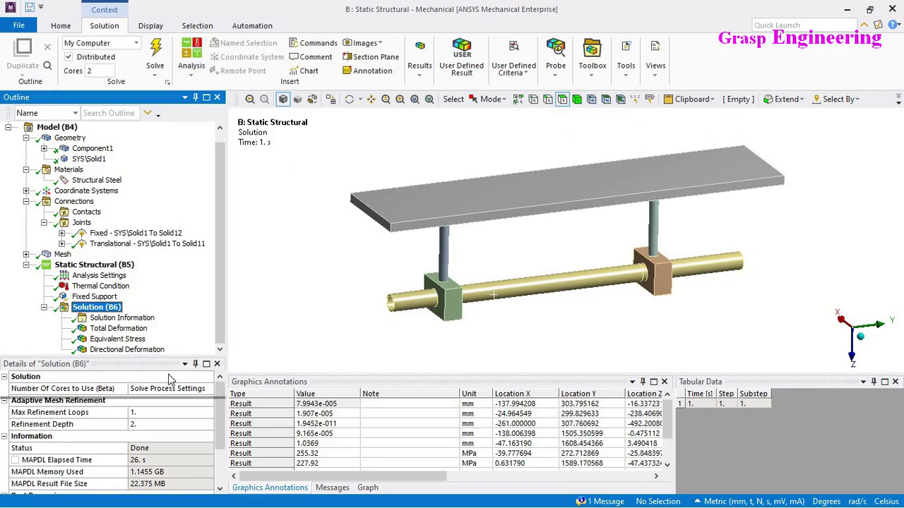
{"action": "left_click", "coordinate": [145, 254]}
{"action": "left_click", "coordinate": [106, 319]}
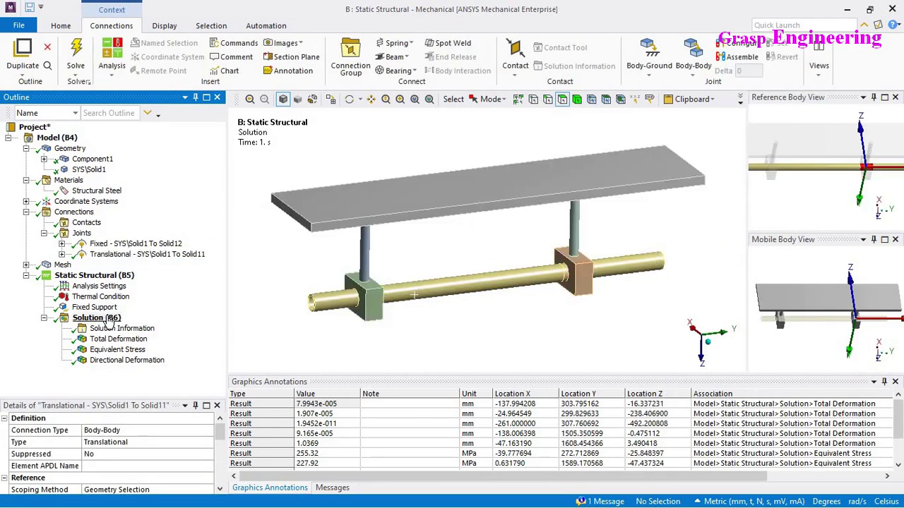
{"action": "right_click", "coordinate": [106, 319]}
{"action": "mouse_move", "coordinate": [184, 324]}
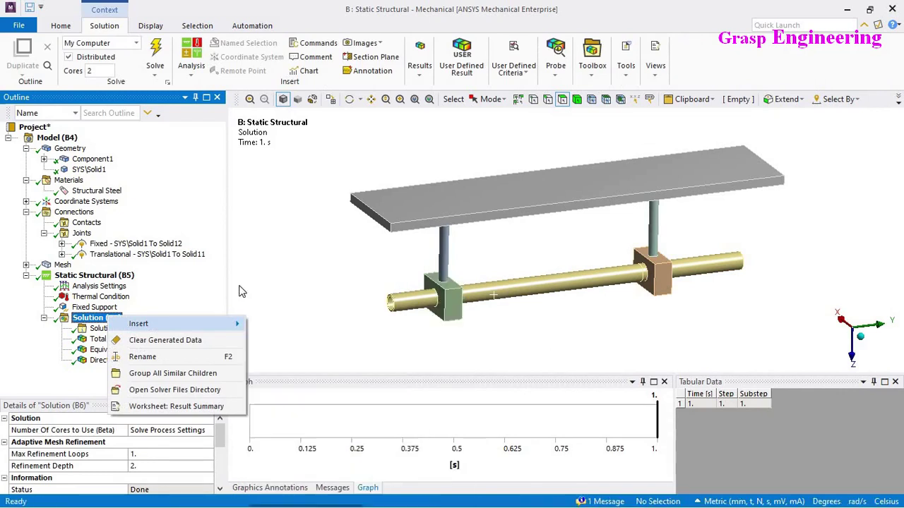
{"action": "left_click_drag", "start_coordinate": [162, 254], "coordinate": [106, 328]}
{"action": "left_click_drag", "start_coordinate": [134, 244], "coordinate": [102, 322]}
{"action": "right_click", "coordinate": [103, 322]}
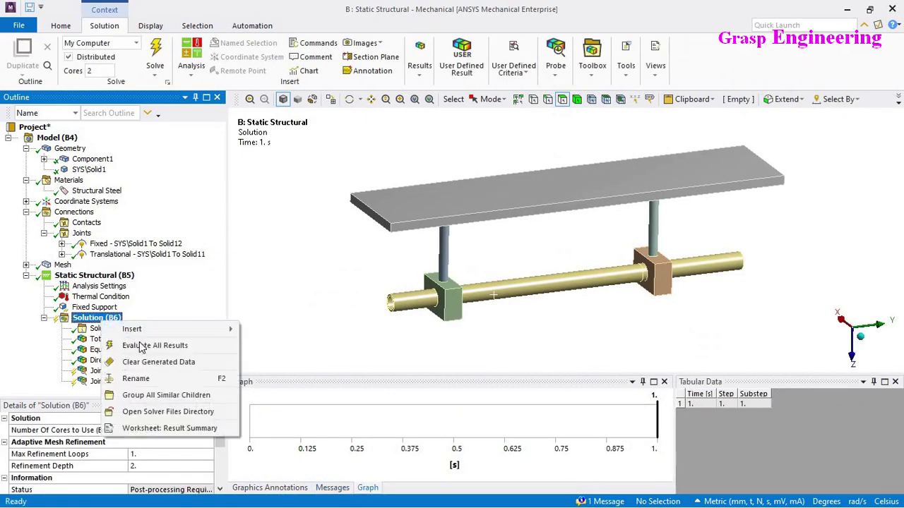
{"action": "left_click", "coordinate": [141, 346]}
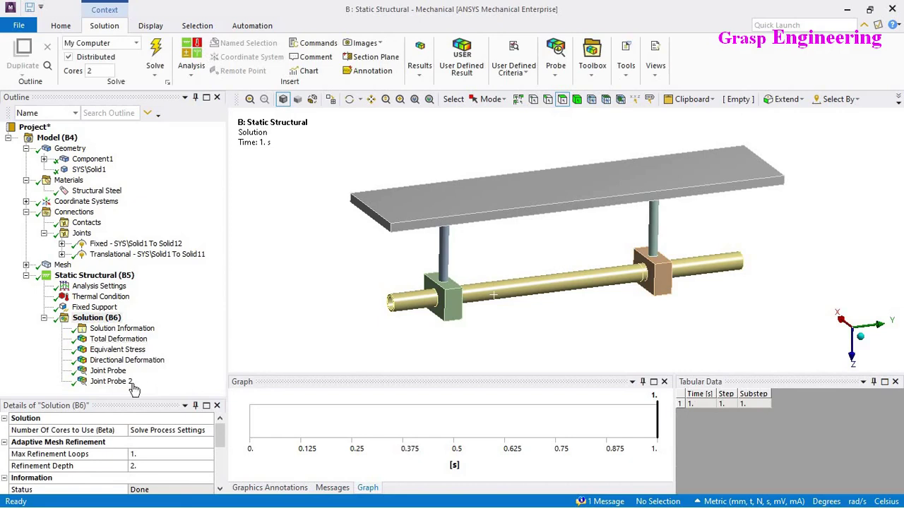
Read the total force components and resultant of the translational joint probe in the enlarged results table
{"action": "left_click", "coordinate": [108, 371]}
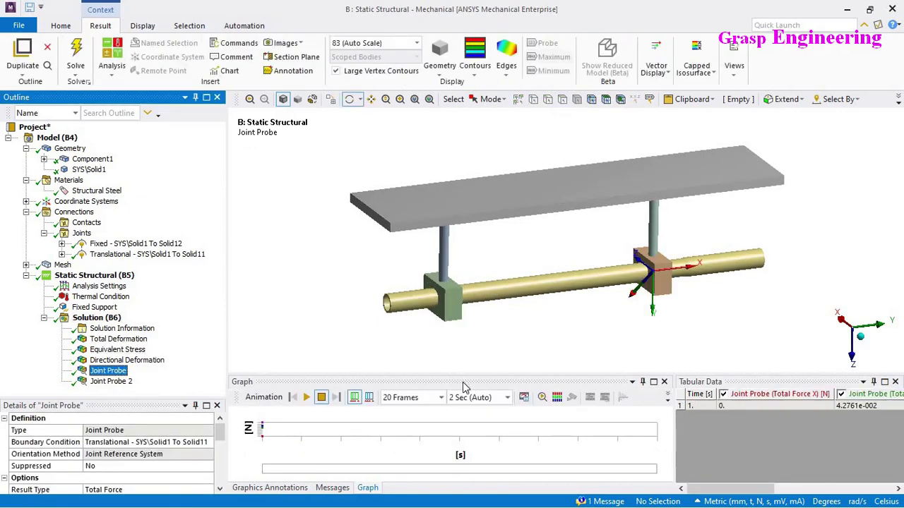
{"action": "left_click_drag", "start_coordinate": [463, 375], "coordinate": [476, 273]}
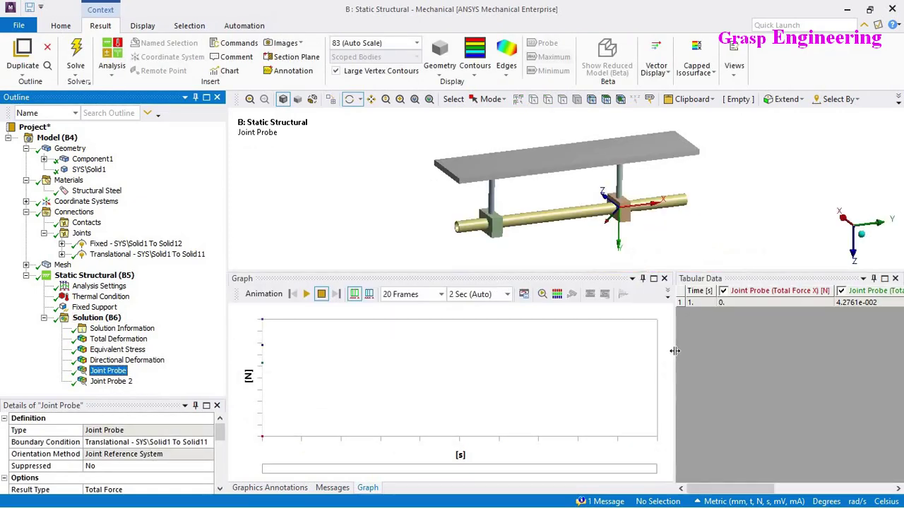
{"action": "left_click_drag", "start_coordinate": [674, 351], "coordinate": [389, 363]}
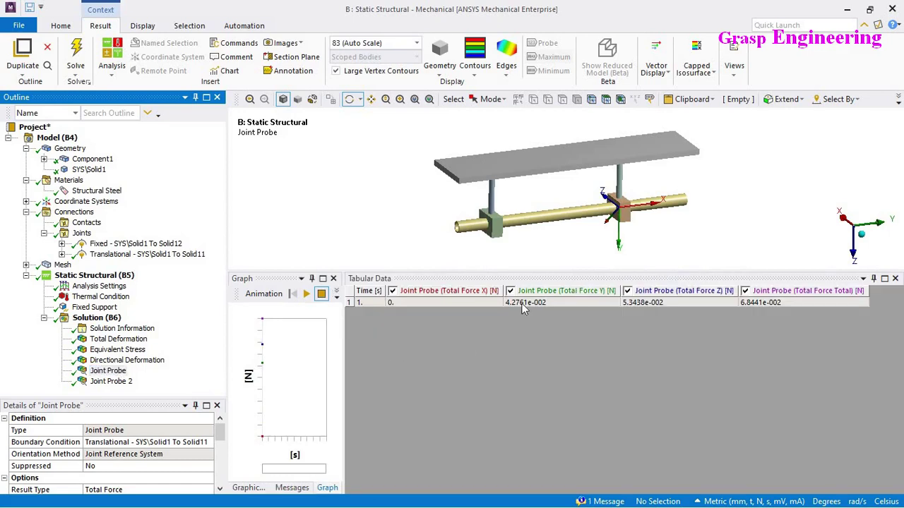
{"action": "left_click", "coordinate": [521, 303]}
{"action": "left_click", "coordinate": [706, 303]}
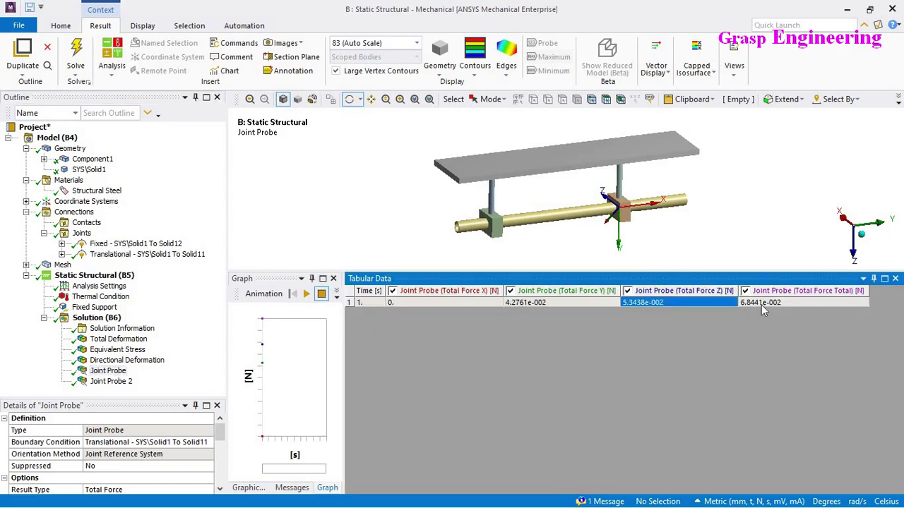
{"action": "left_click", "coordinate": [762, 305]}
{"action": "scroll", "coordinate": [145, 448], "scroll_direction": "down", "scroll_amount": 5}
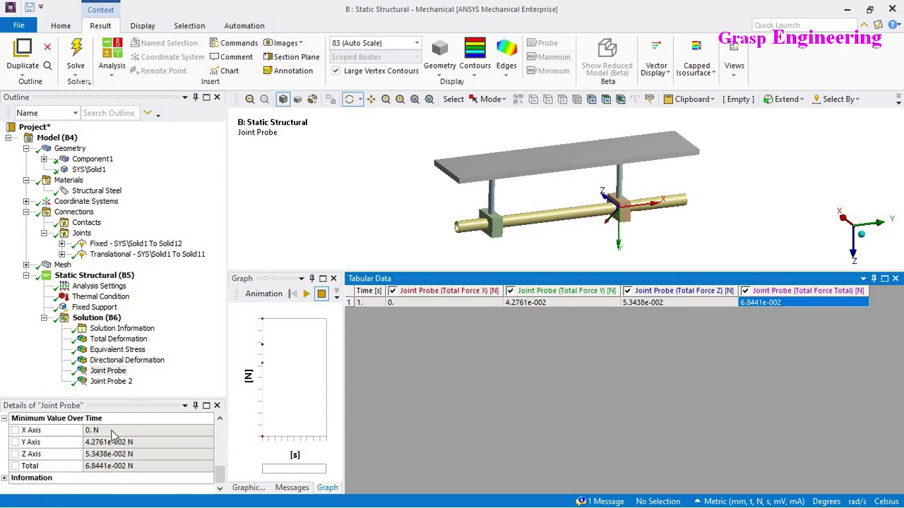
Read the fixed joint probe's X, Y and Z force components, and restore the enlarged model view
{"action": "left_click", "coordinate": [113, 382]}
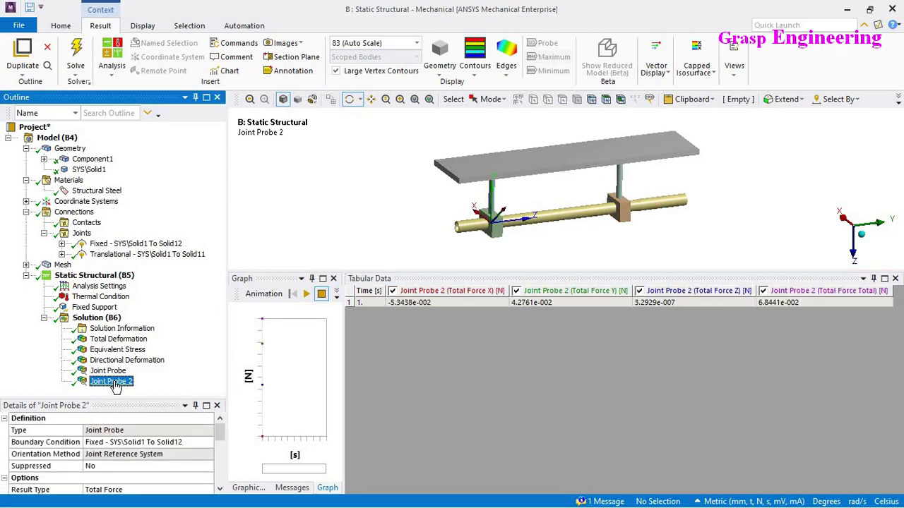
{"action": "left_click", "coordinate": [440, 304]}
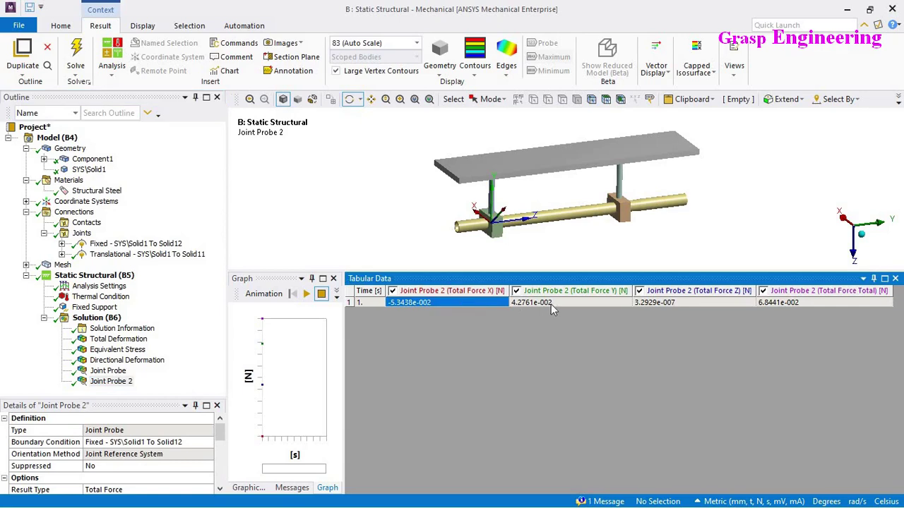
{"action": "left_click", "coordinate": [551, 303]}
{"action": "left_click", "coordinate": [654, 303]}
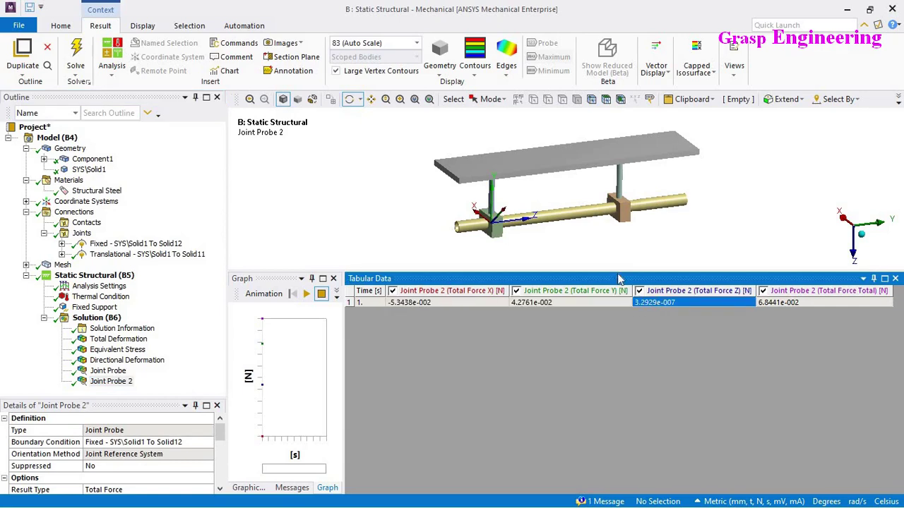
{"action": "left_click_drag", "start_coordinate": [609, 271], "coordinate": [607, 377]}
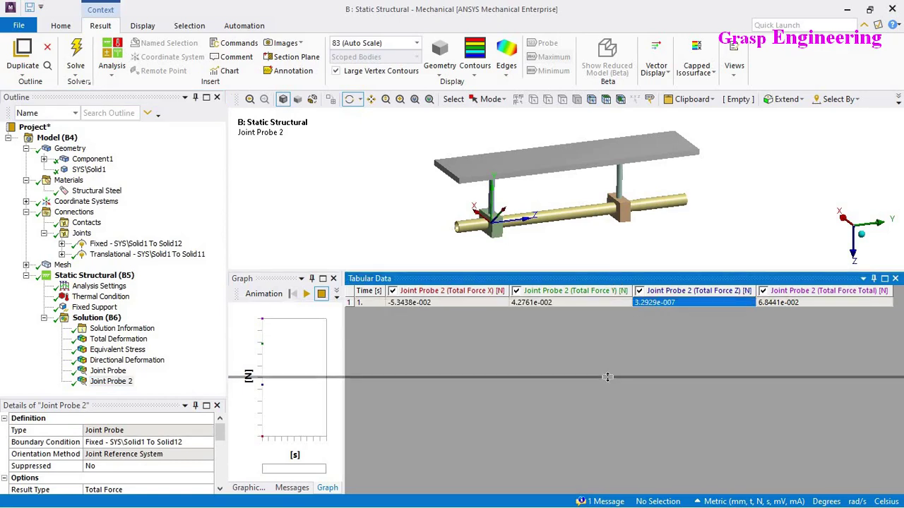
{"action": "left_click_drag", "start_coordinate": [471, 384], "coordinate": [472, 384]}
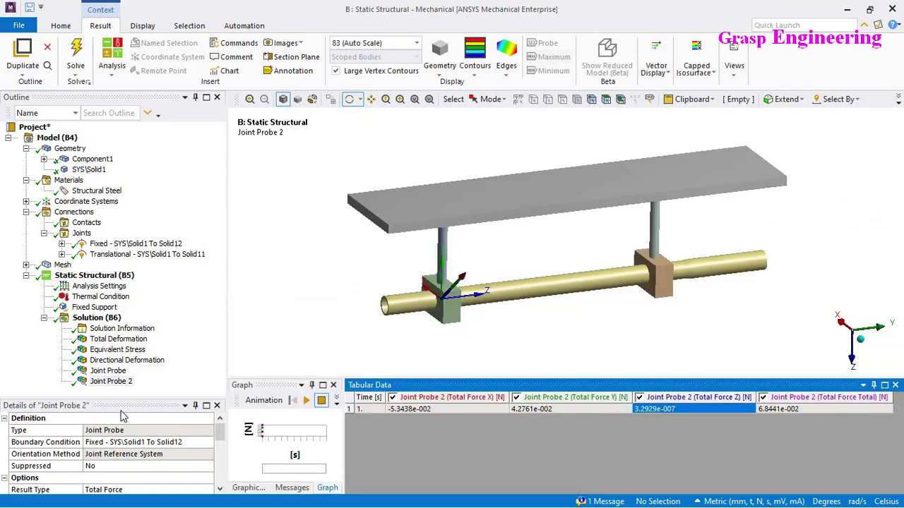
Check the translational joint probe's maximum force over time along the Y axis and return to the fixed joint probe
{"action": "left_click", "coordinate": [107, 371]}
{"action": "scroll", "coordinate": [106, 466], "scroll_direction": "down", "scroll_amount": 5}
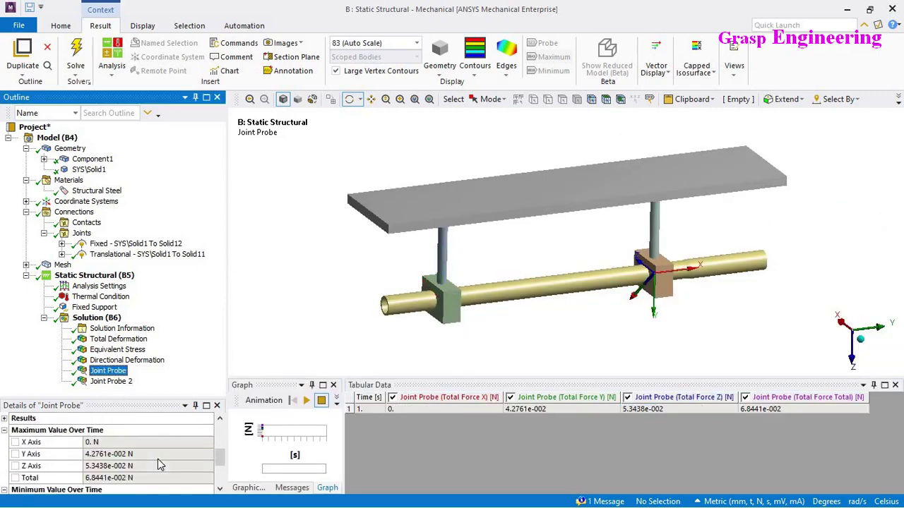
{"action": "left_click", "coordinate": [115, 455]}
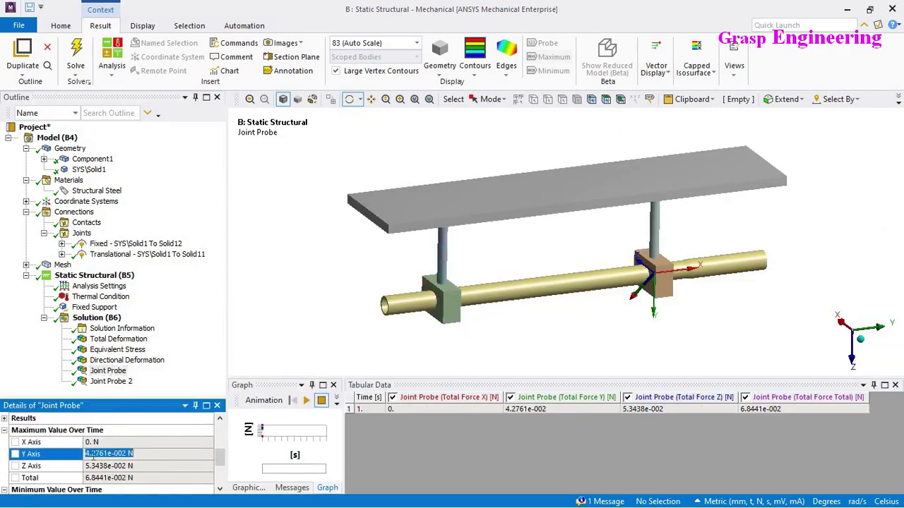
{"action": "left_click", "coordinate": [106, 382]}
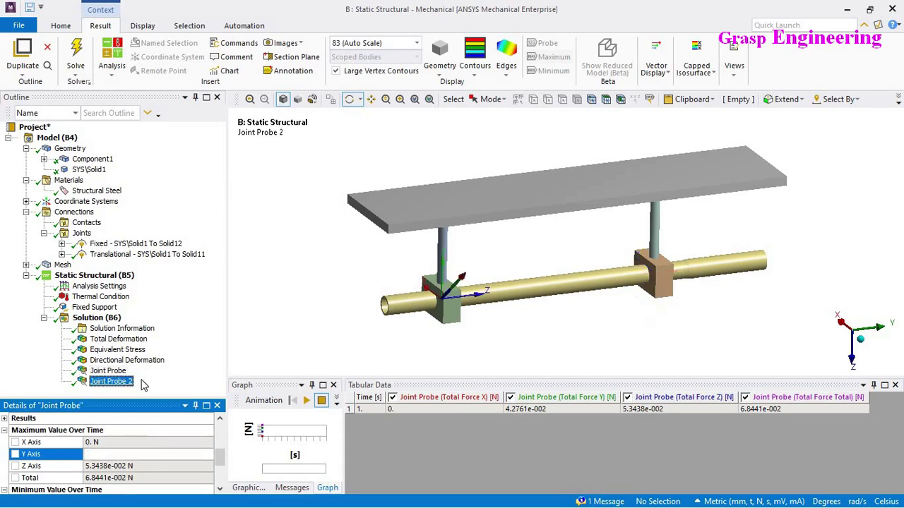
Add a force reaction probe to the solution for the Fixed Support boundary condition and evaluate all results
{"action": "right_click", "coordinate": [99, 318]}
{"action": "mouse_move", "coordinate": [141, 324]}
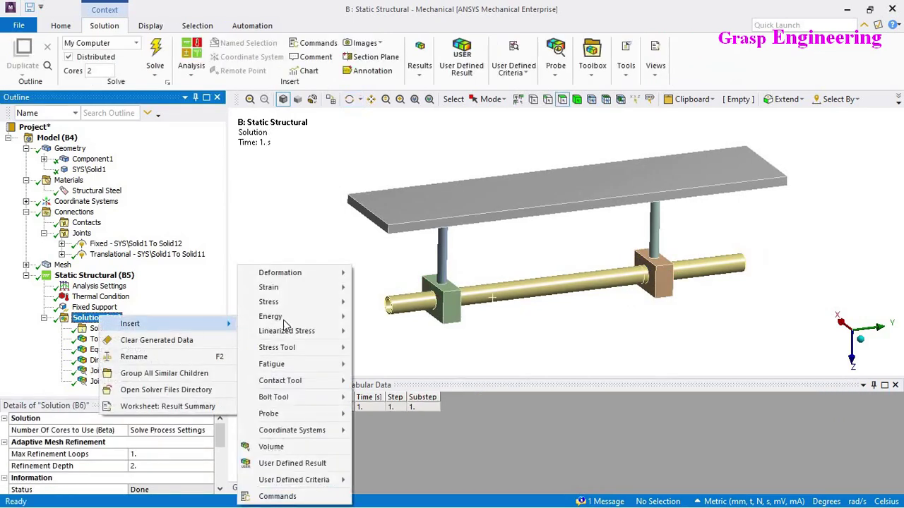
{"action": "mouse_move", "coordinate": [305, 416]}
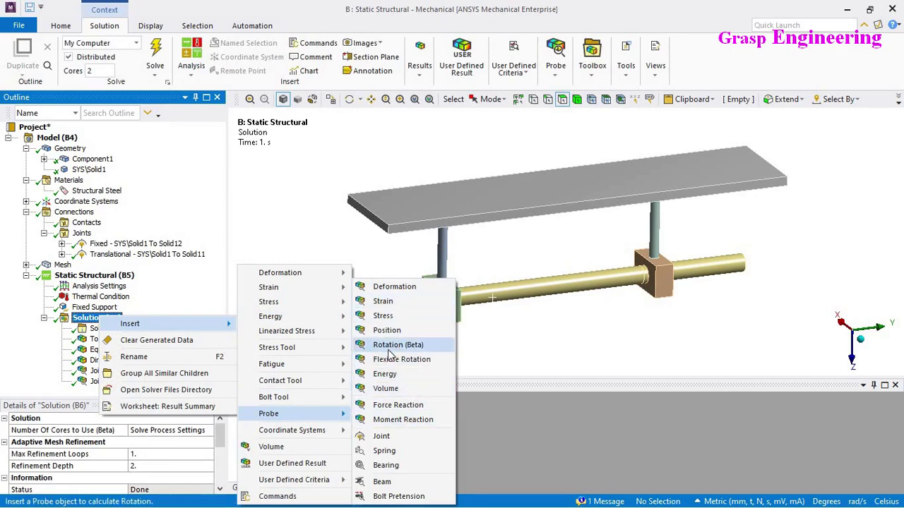
{"action": "left_click", "coordinate": [398, 406]}
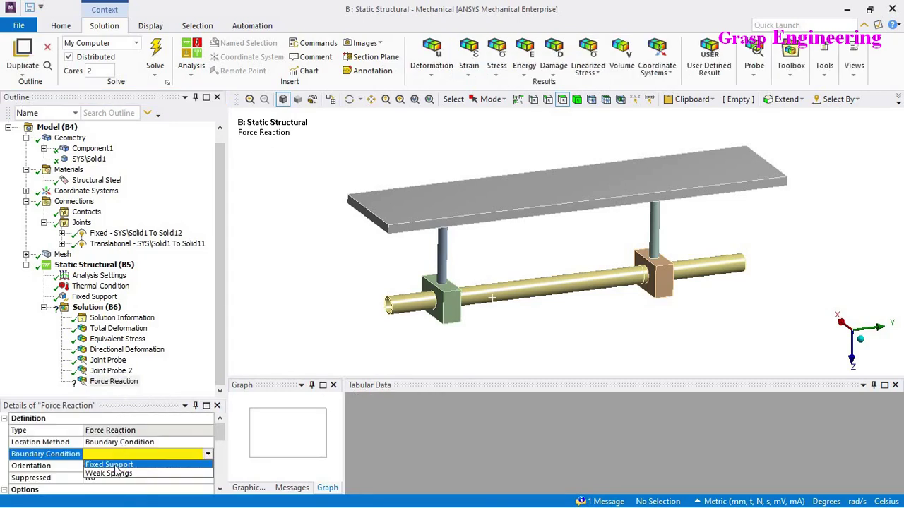
{"action": "left_click", "coordinate": [115, 465]}
{"action": "right_click", "coordinate": [113, 382]}
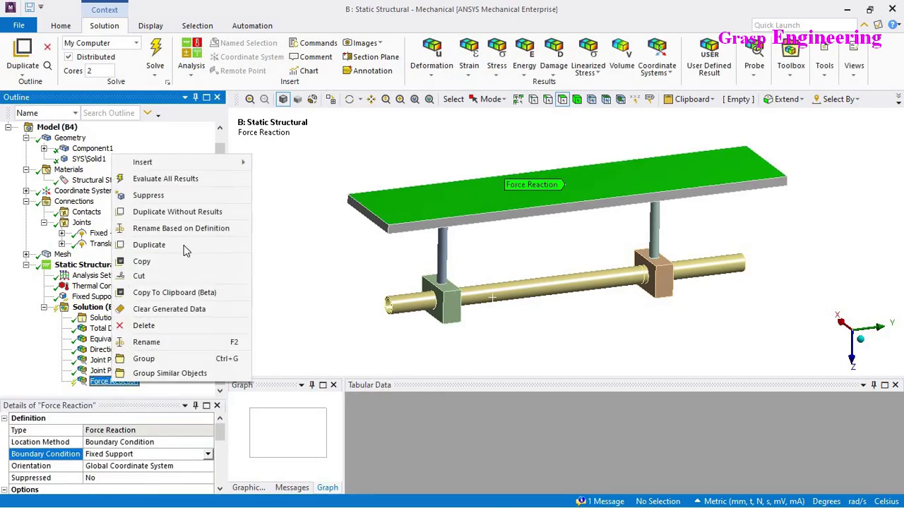
{"action": "left_click", "coordinate": [173, 178]}
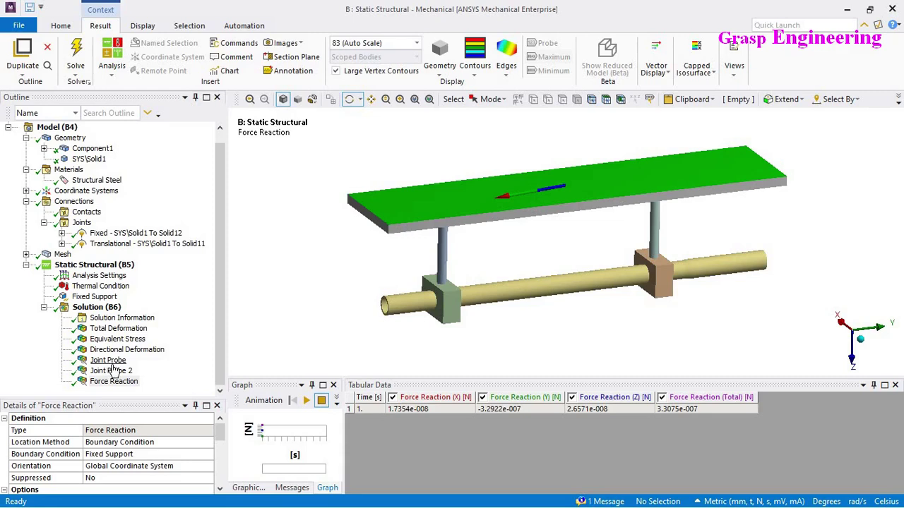
Compare the two joint probe results with the fixed support's force reaction and read its X, Y and Z components
{"action": "left_click", "coordinate": [115, 371]}
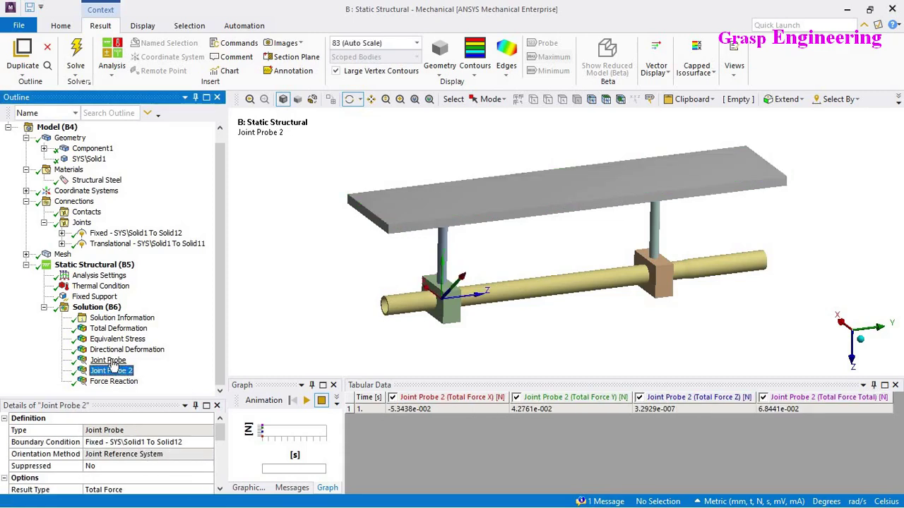
{"action": "left_click", "coordinate": [108, 360]}
{"action": "left_click", "coordinate": [111, 371]}
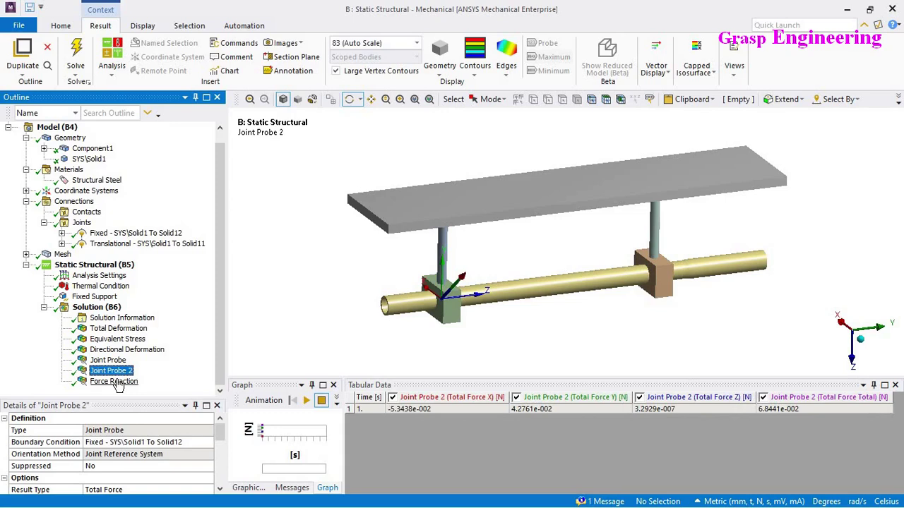
{"action": "left_click", "coordinate": [117, 382]}
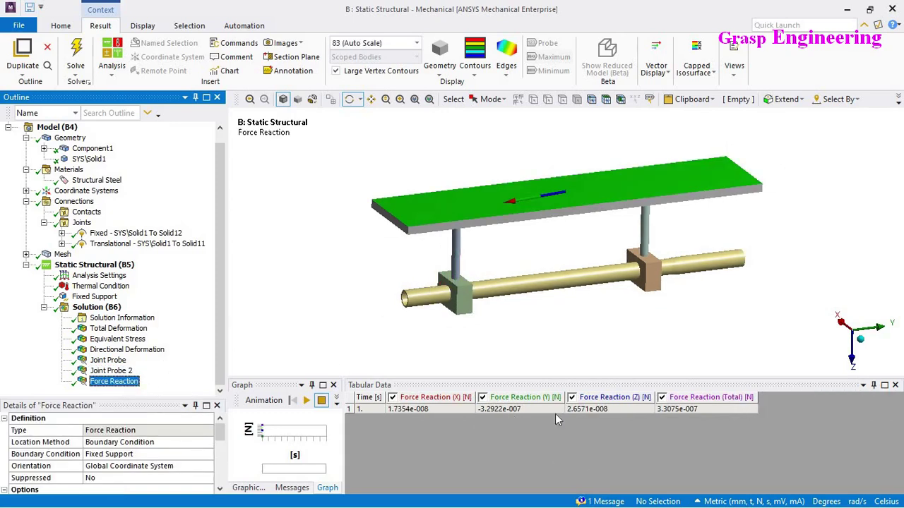
{"action": "left_click", "coordinate": [417, 413]}
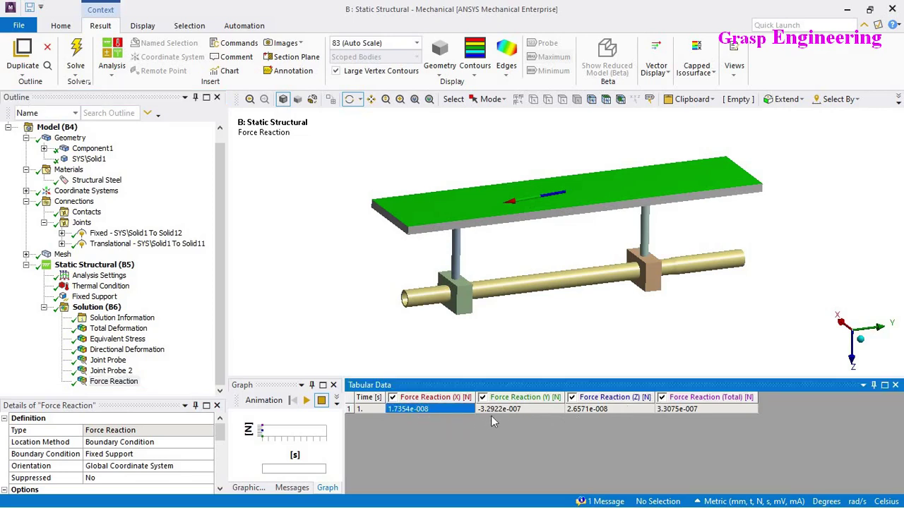
{"action": "left_click", "coordinate": [515, 411]}
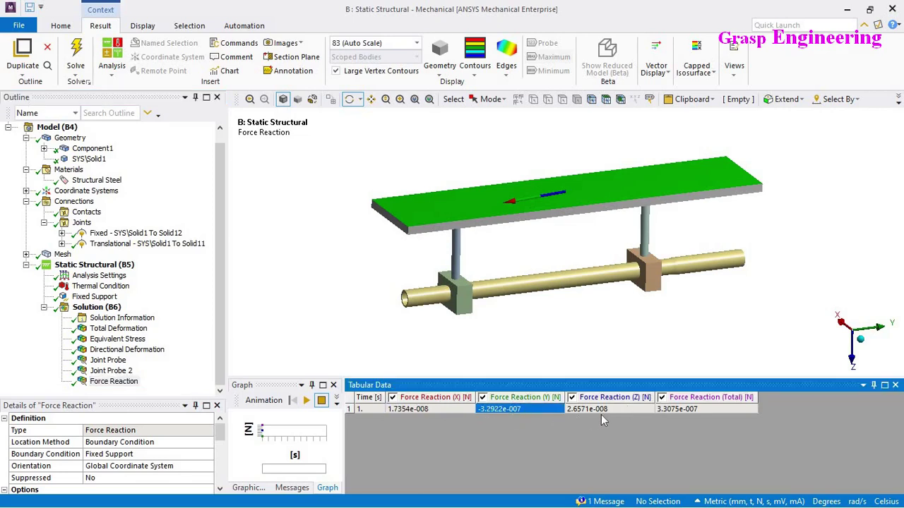
{"action": "left_click", "coordinate": [616, 413]}
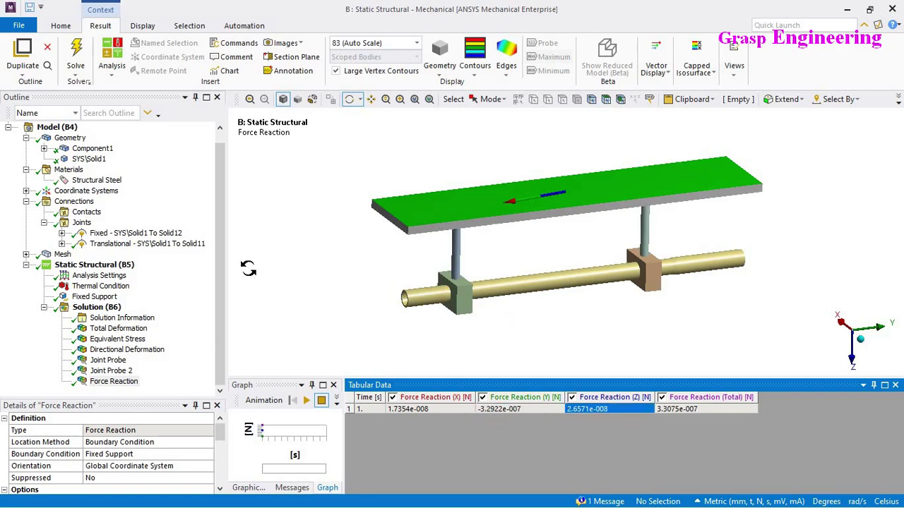
{"action": "scroll", "coordinate": [374, 300], "scroll_direction": "down", "scroll_amount": 2}
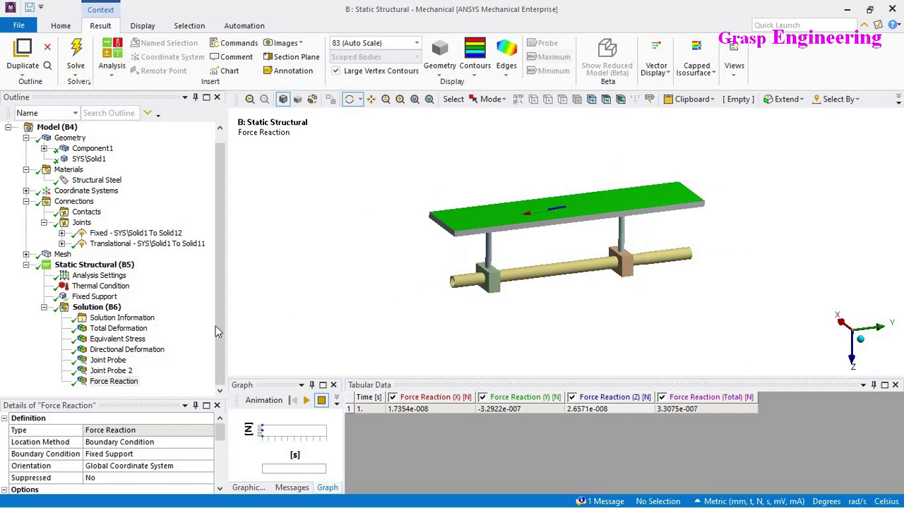
Review the thermal condition on the pipe and the translational joint's definition
{"action": "left_click", "coordinate": [99, 286]}
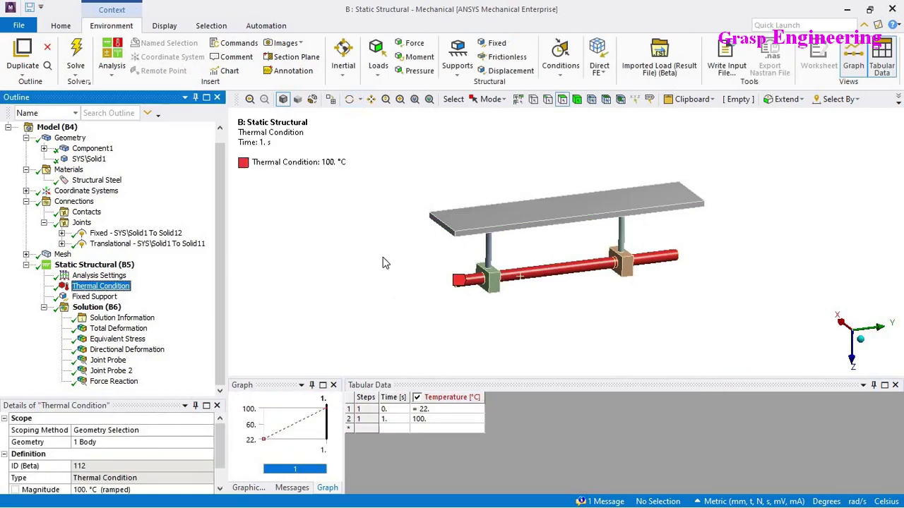
{"action": "scroll", "coordinate": [516, 308], "scroll_direction": "up", "scroll_amount": 2}
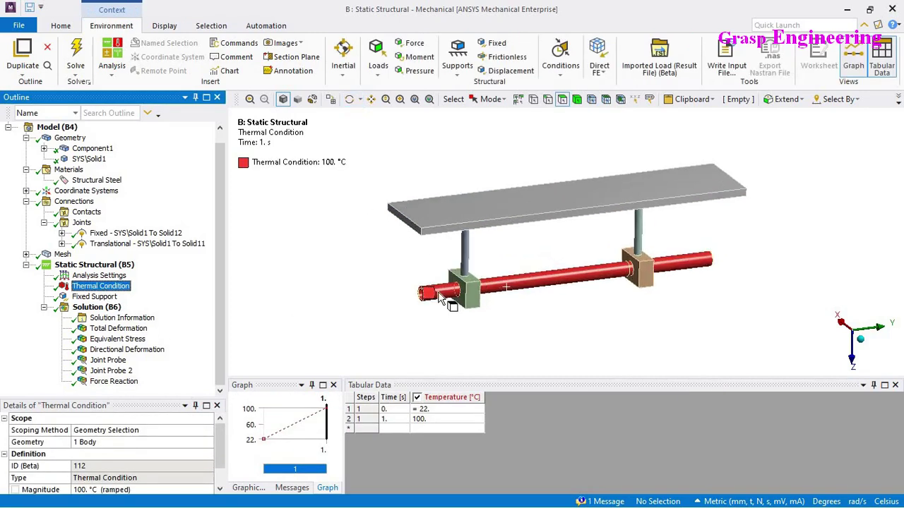
{"action": "scroll", "coordinate": [451, 315], "scroll_direction": "down", "scroll_amount": 2}
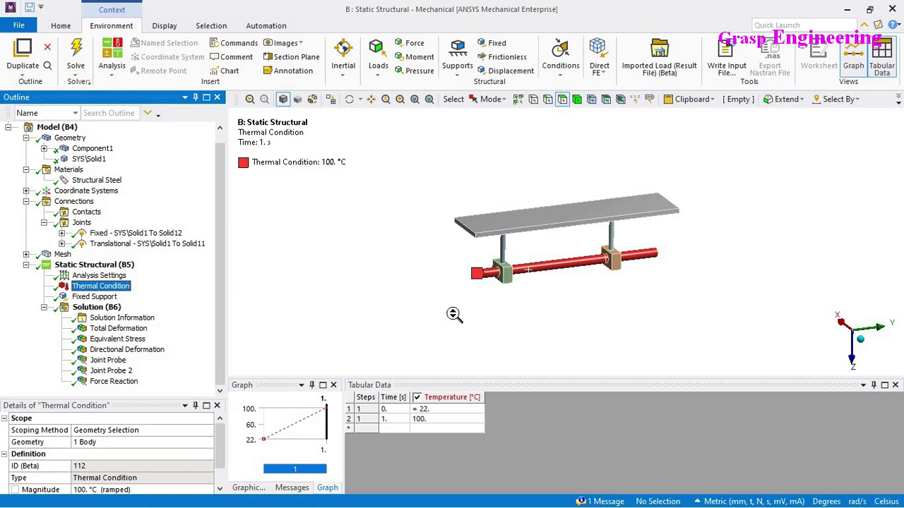
{"action": "left_click", "coordinate": [344, 308]}
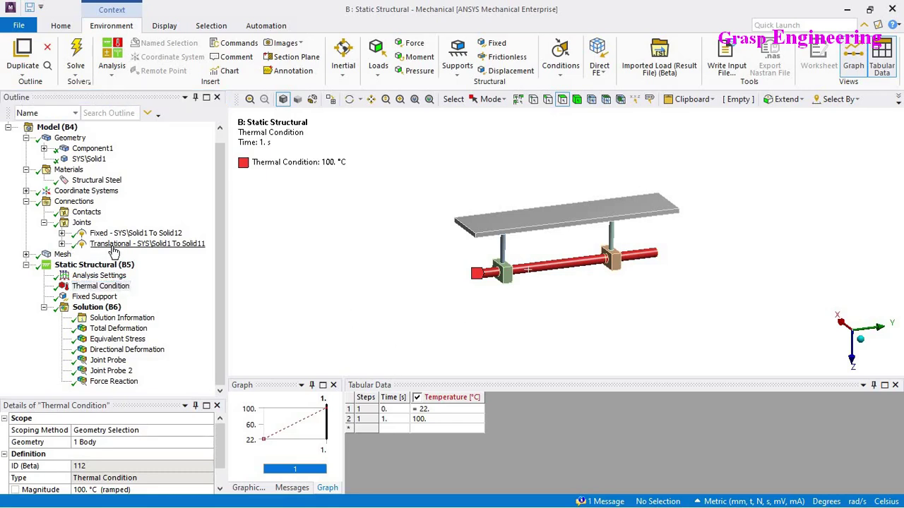
{"action": "left_click", "coordinate": [112, 247]}
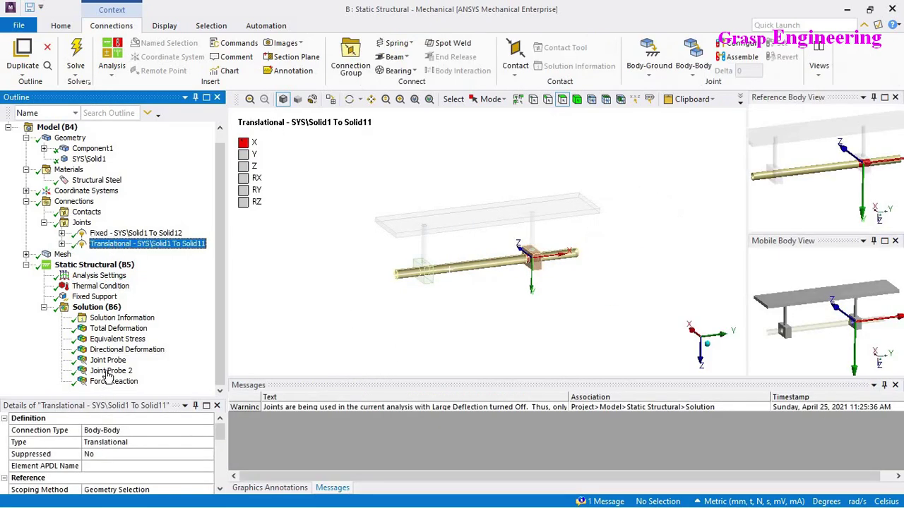
{"action": "right_click", "coordinate": [107, 309]}
{"action": "mouse_move", "coordinate": [148, 318]}
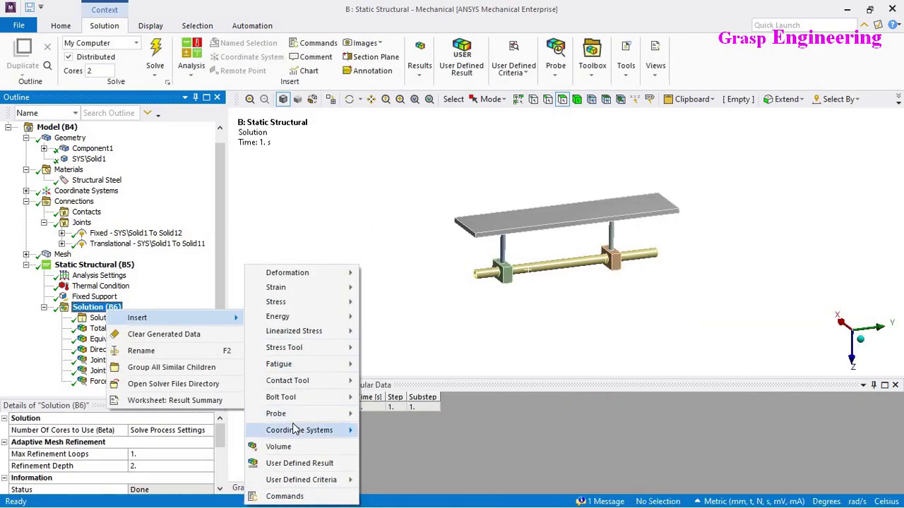
{"action": "mouse_move", "coordinate": [313, 416]}
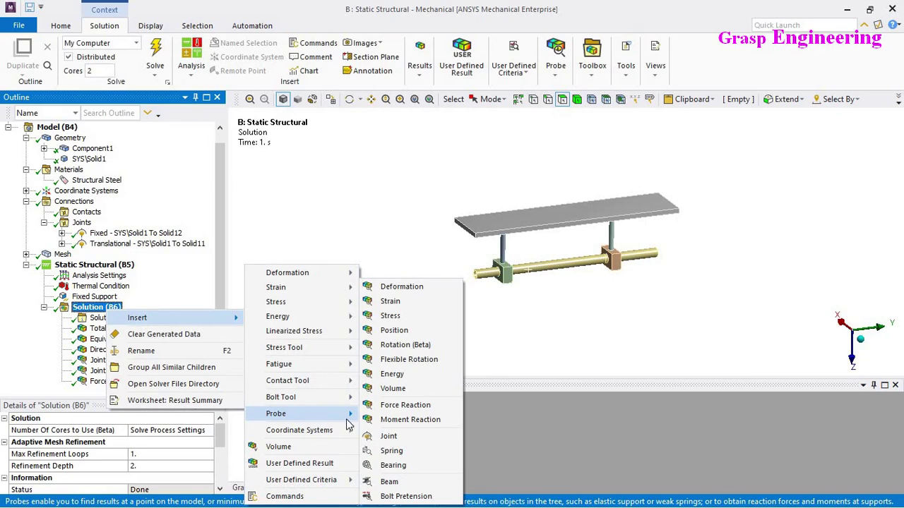
{"action": "left_click", "coordinate": [364, 244]}
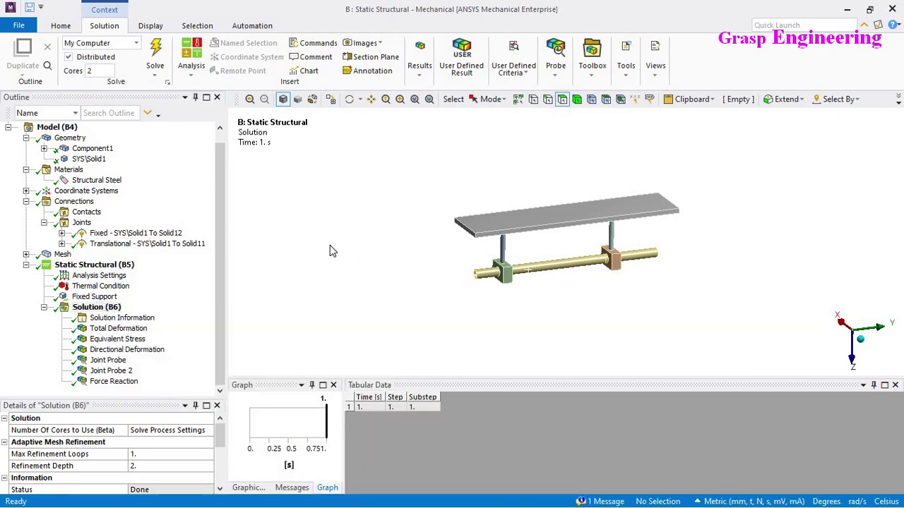
Display the equivalent stress of the whole assembly, adjust its legend to the visible bodies and widen the graph area
{"action": "scroll", "coordinate": [485, 306], "scroll_direction": "up", "scroll_amount": 5}
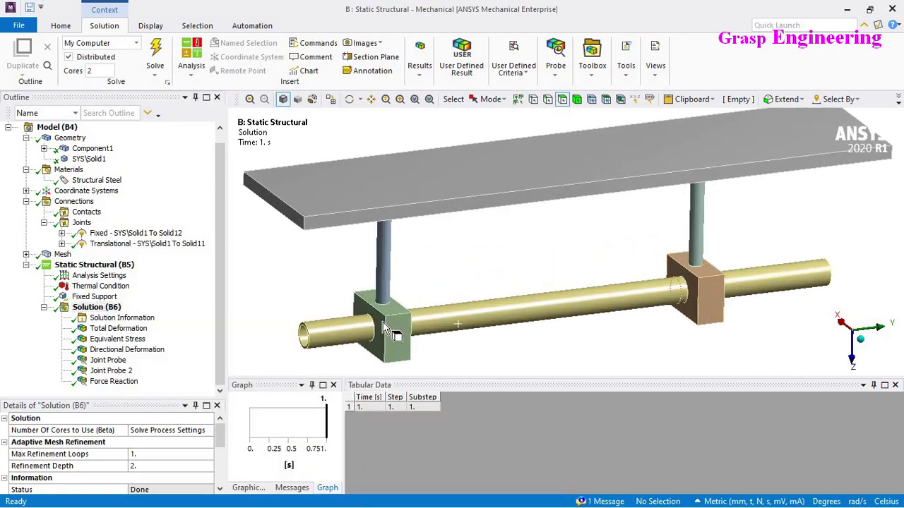
{"action": "scroll", "coordinate": [427, 202], "scroll_direction": "down", "scroll_amount": 3}
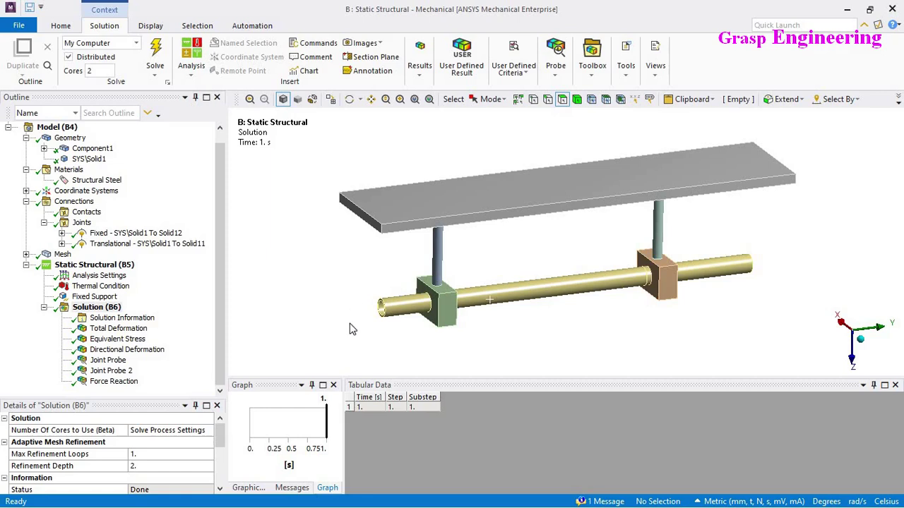
{"action": "left_click", "coordinate": [120, 340]}
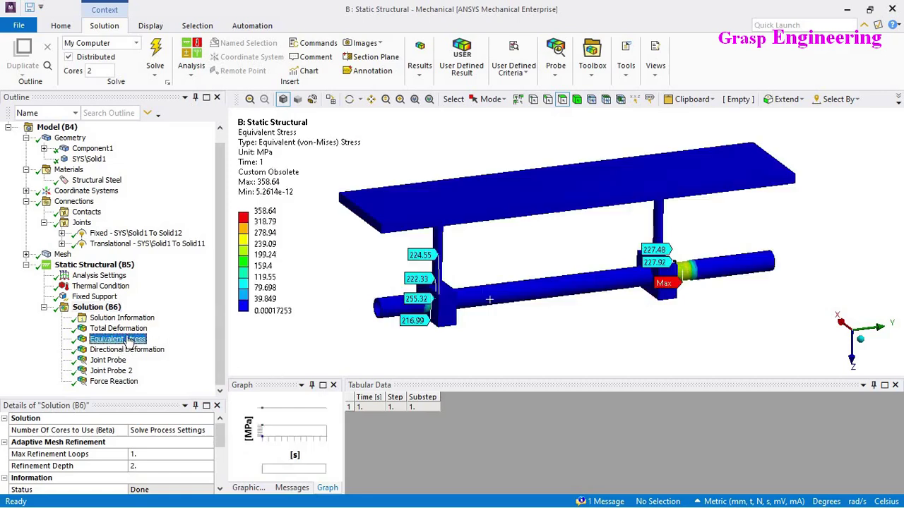
{"action": "scroll", "coordinate": [519, 317], "scroll_direction": "down", "scroll_amount": 3}
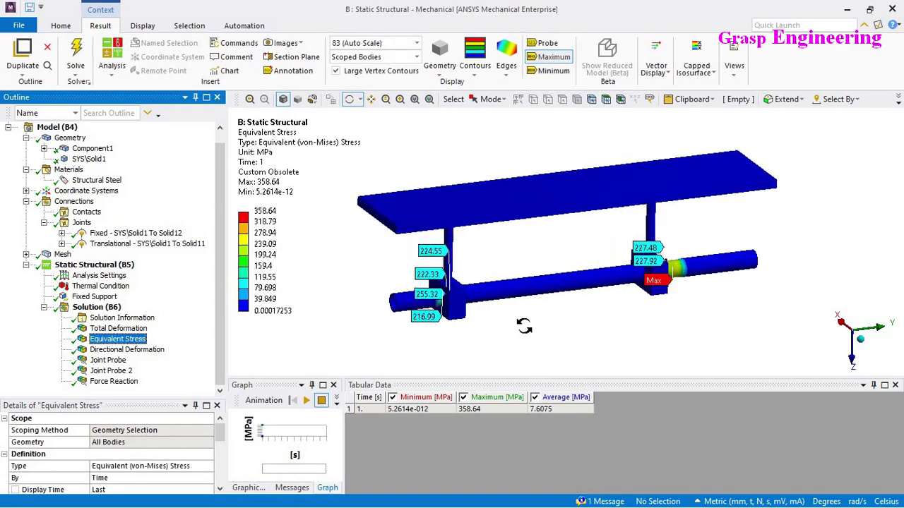
{"action": "right_click", "coordinate": [294, 132]}
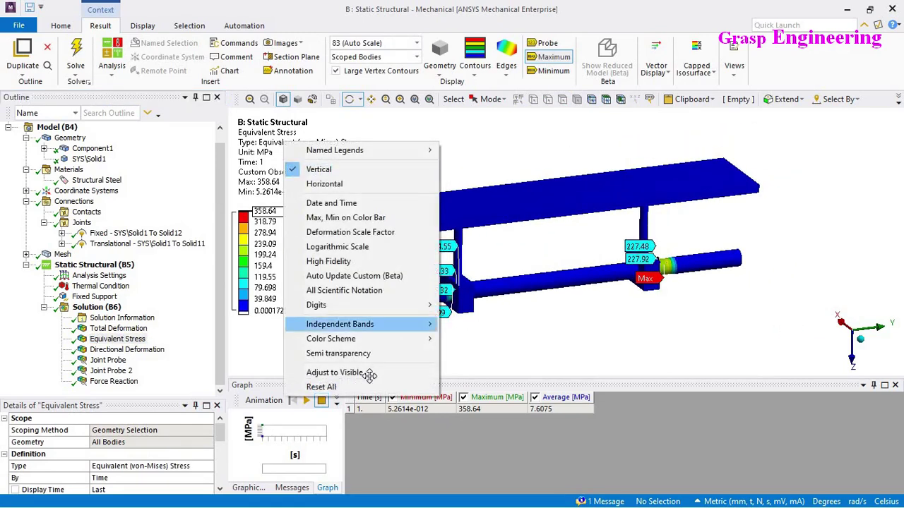
{"action": "left_click", "coordinate": [336, 425]}
{"action": "left_click_drag", "start_coordinate": [343, 441], "coordinate": [487, 445]}
{"action": "left_click_drag", "start_coordinate": [448, 270], "coordinate": [390, 329]}
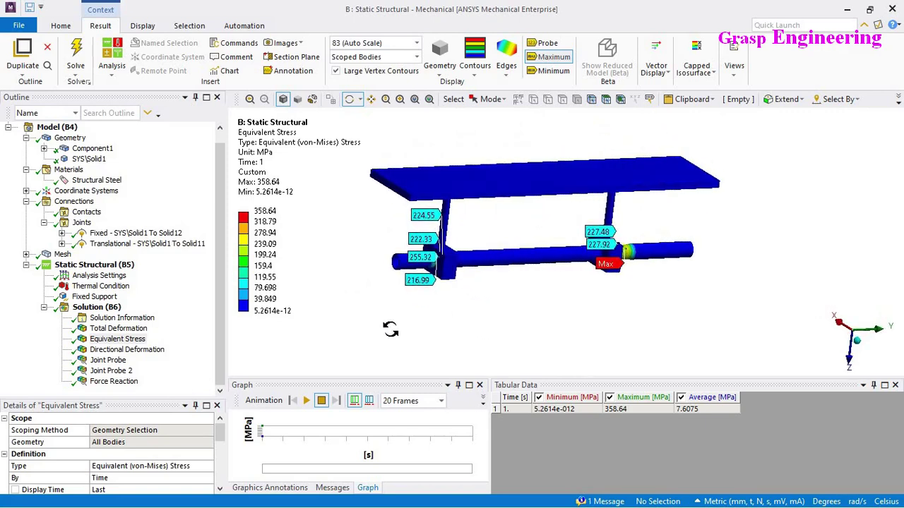